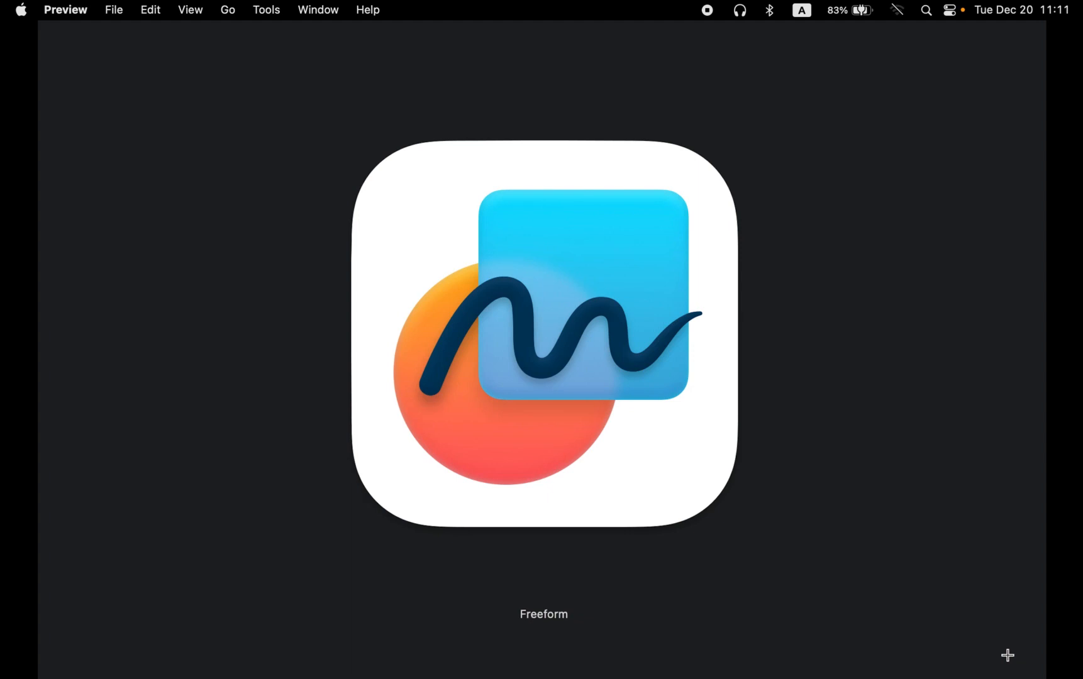
key("Right")
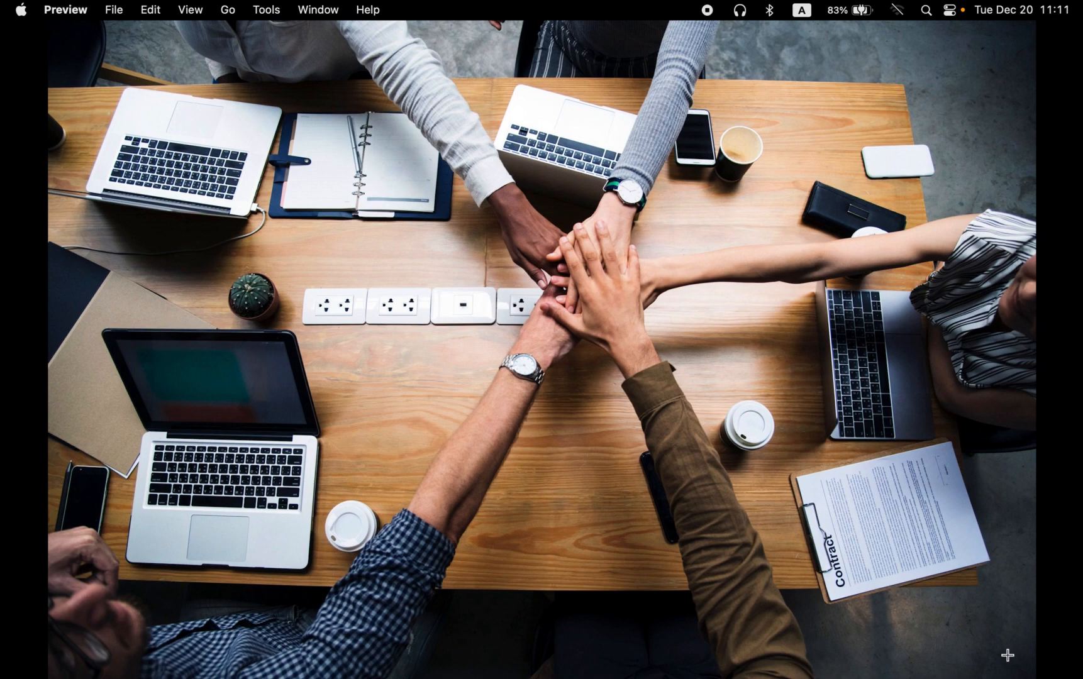
key("Right")
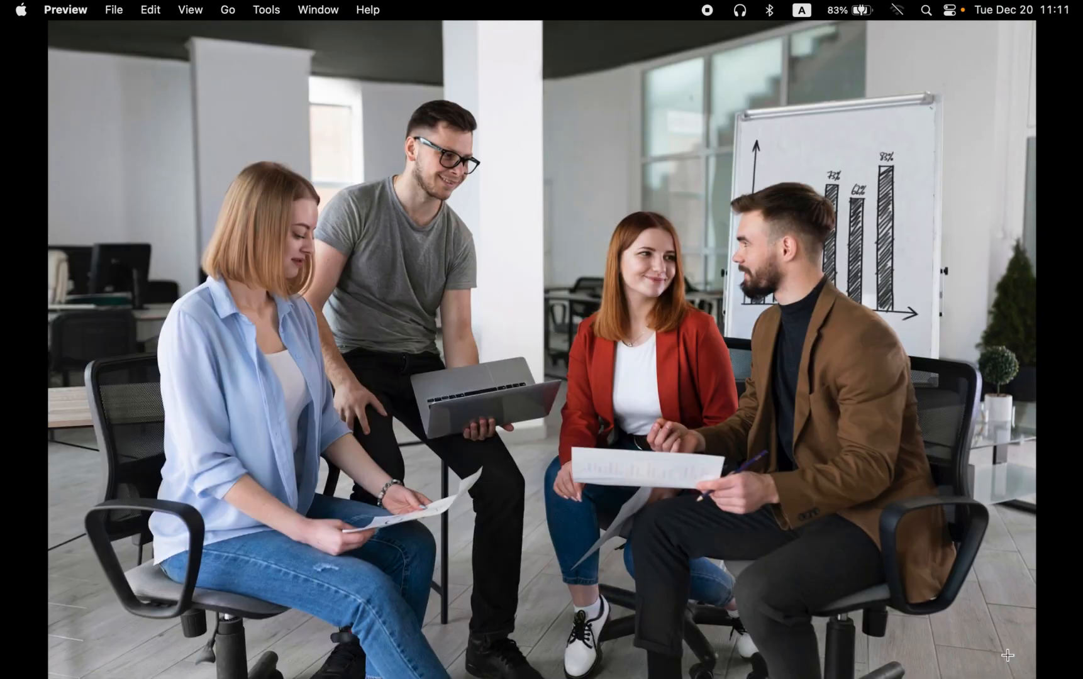
key("Right")
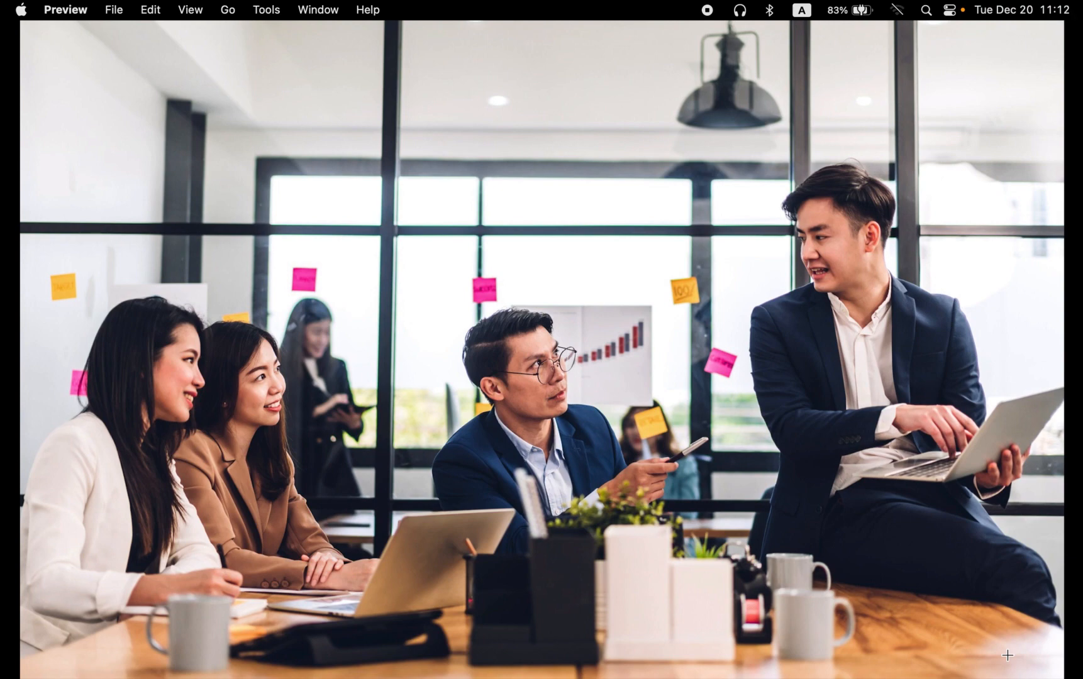
key("Right")
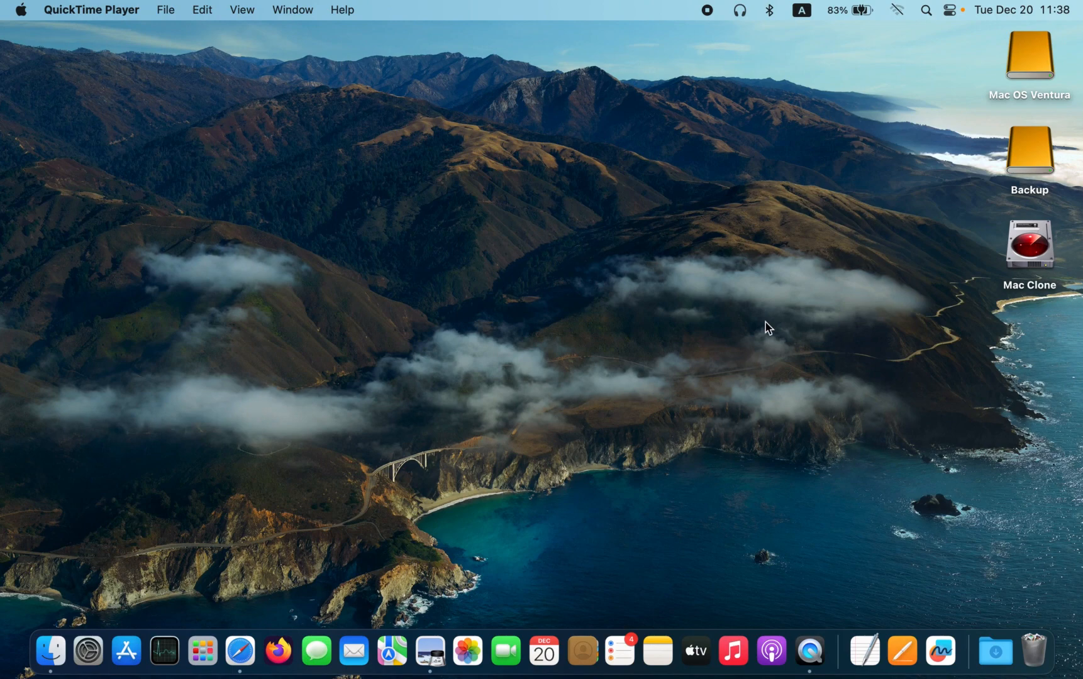
Find the Freeform app with a Spotlight search and open it
left_click(925, 11)
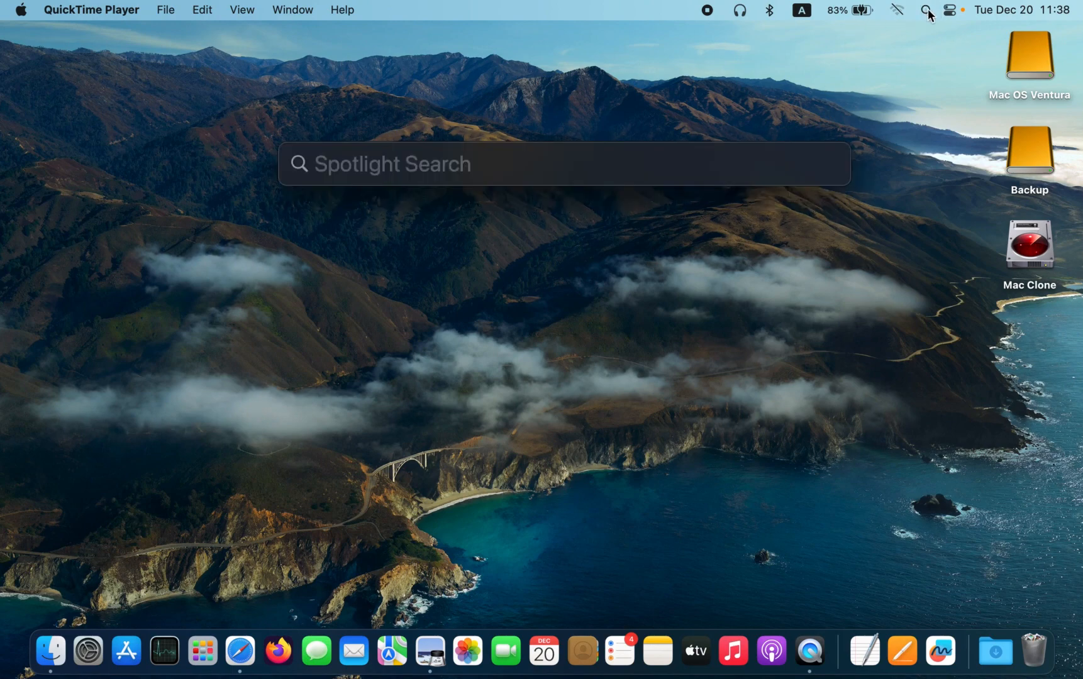
type("freeform")
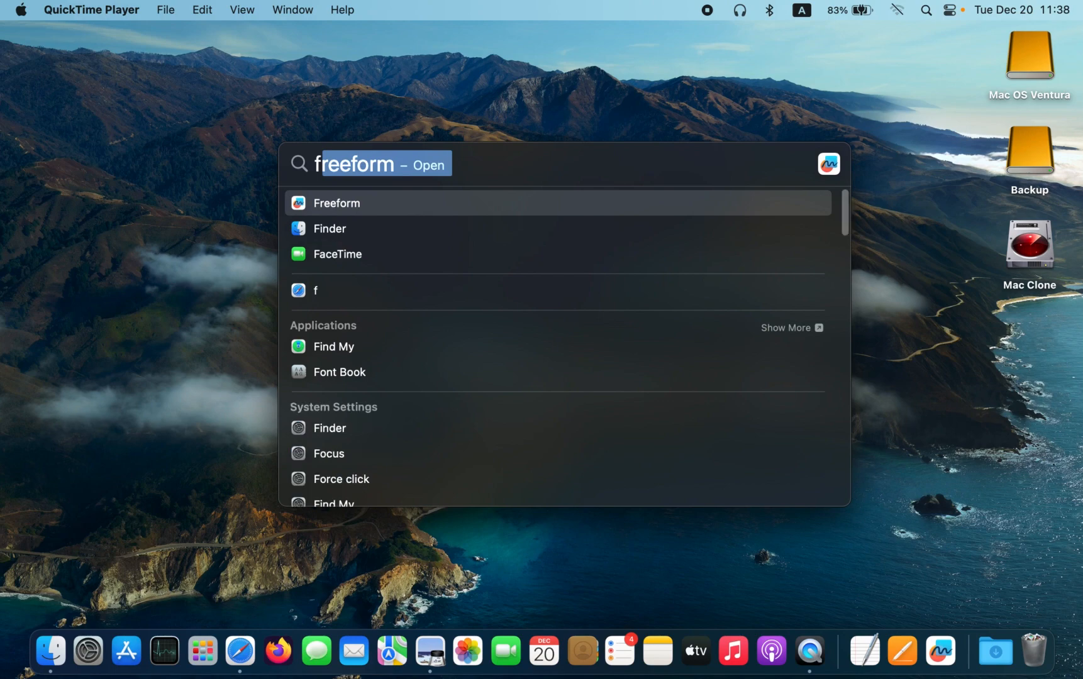
key("Return")
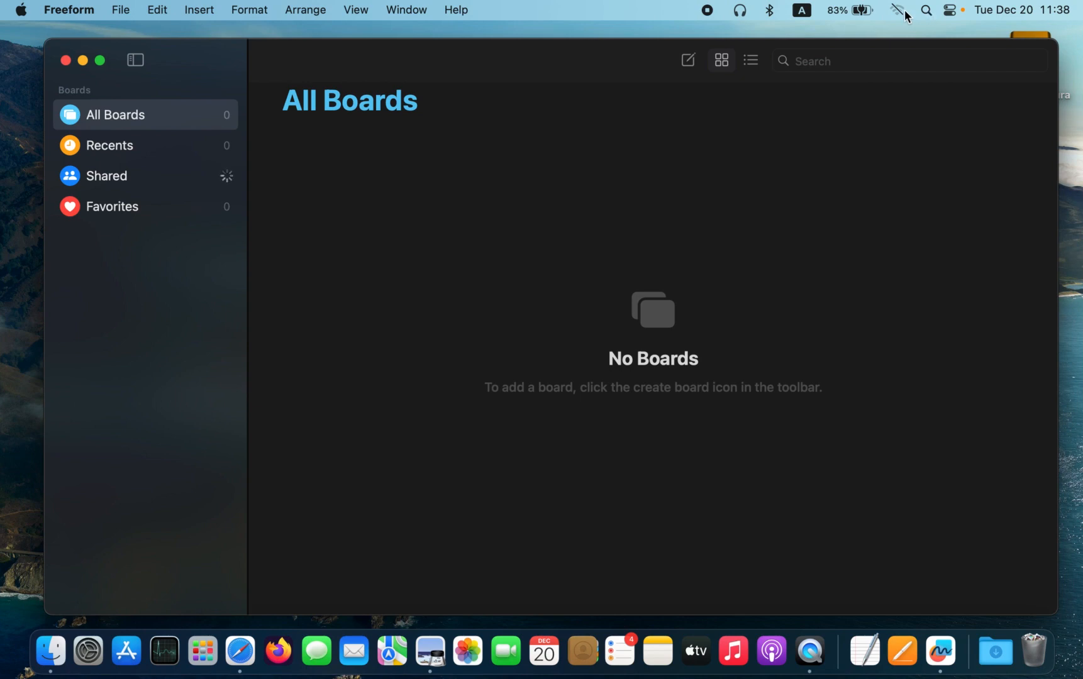
Create a new board and name it "My First Trip to ITALY"
left_click(687, 63)
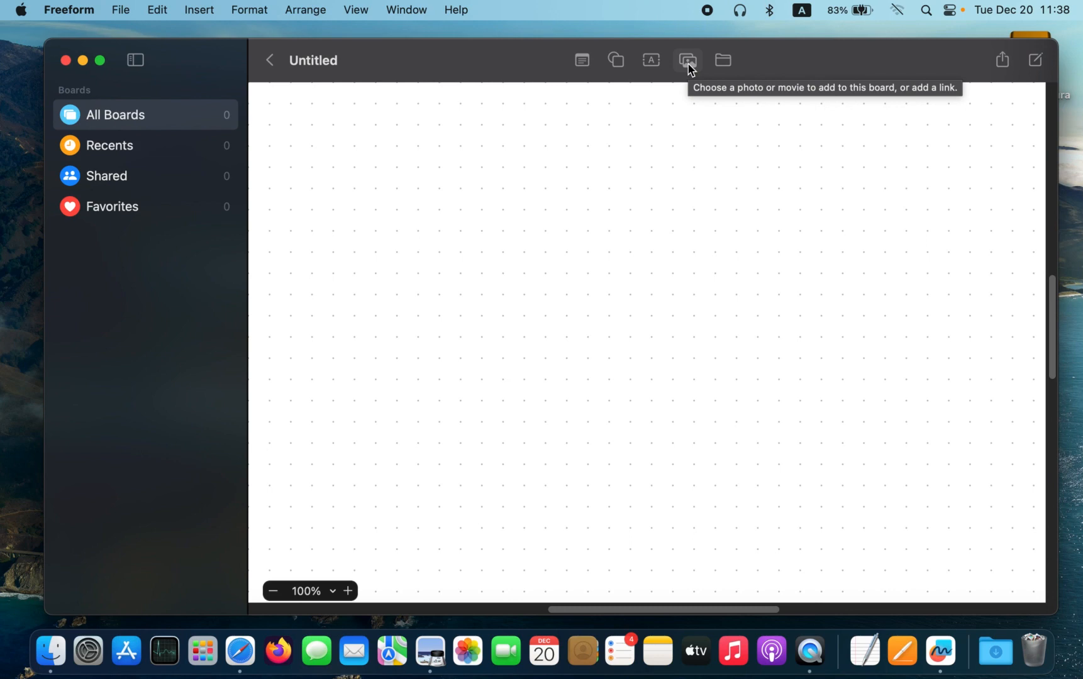
left_click(325, 63)
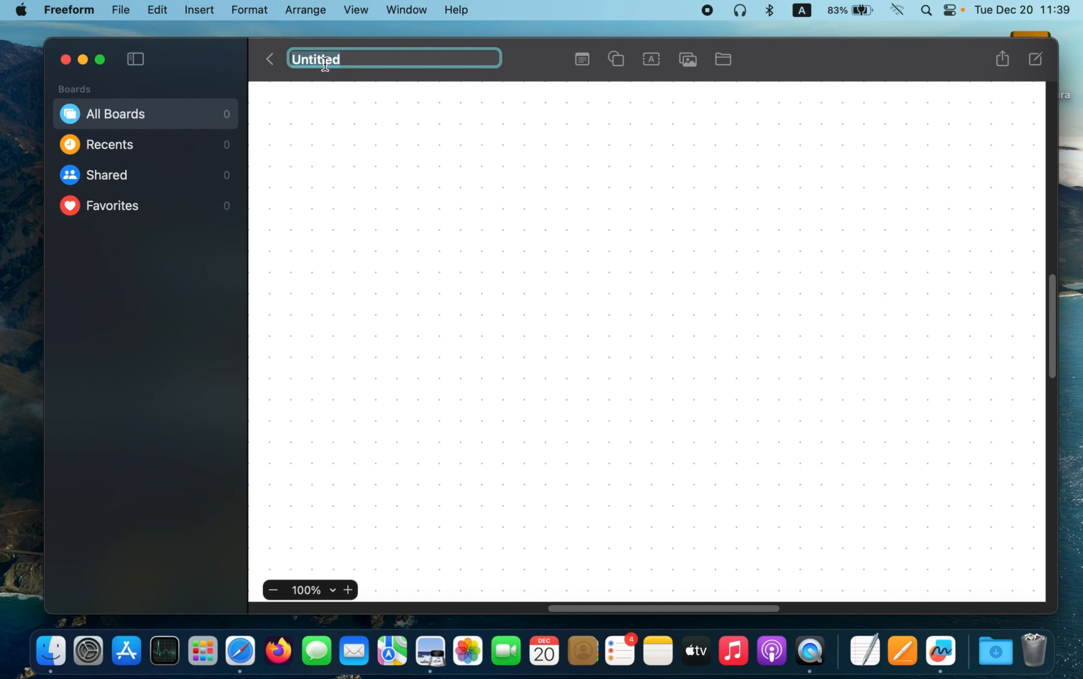
type("My First Trip to ITALY")
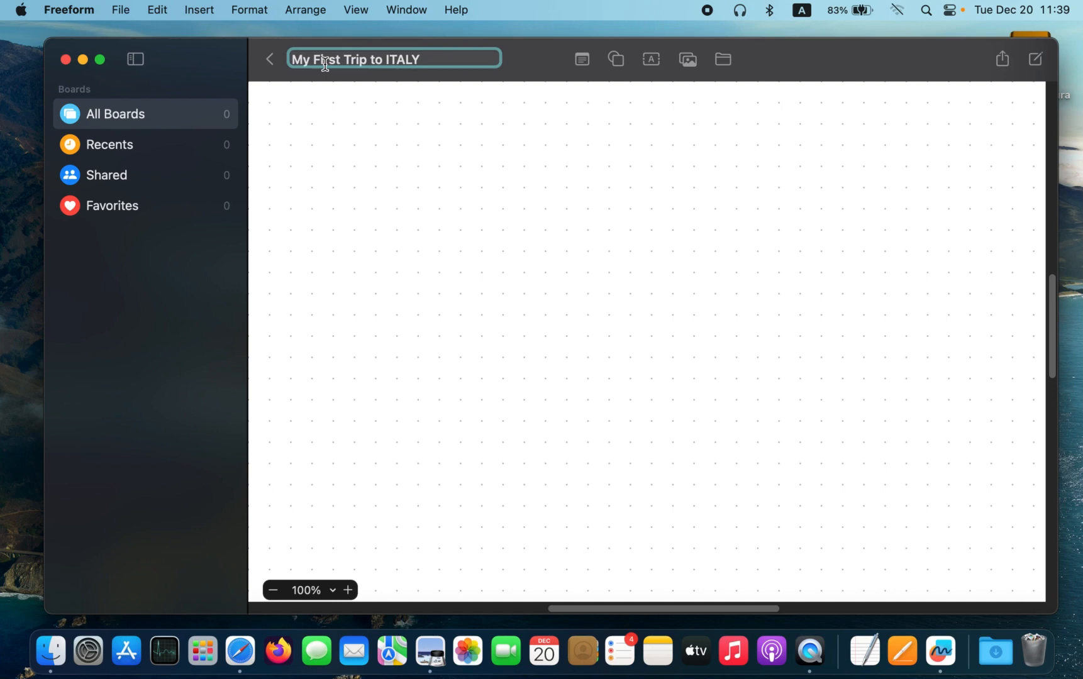
key("Return")
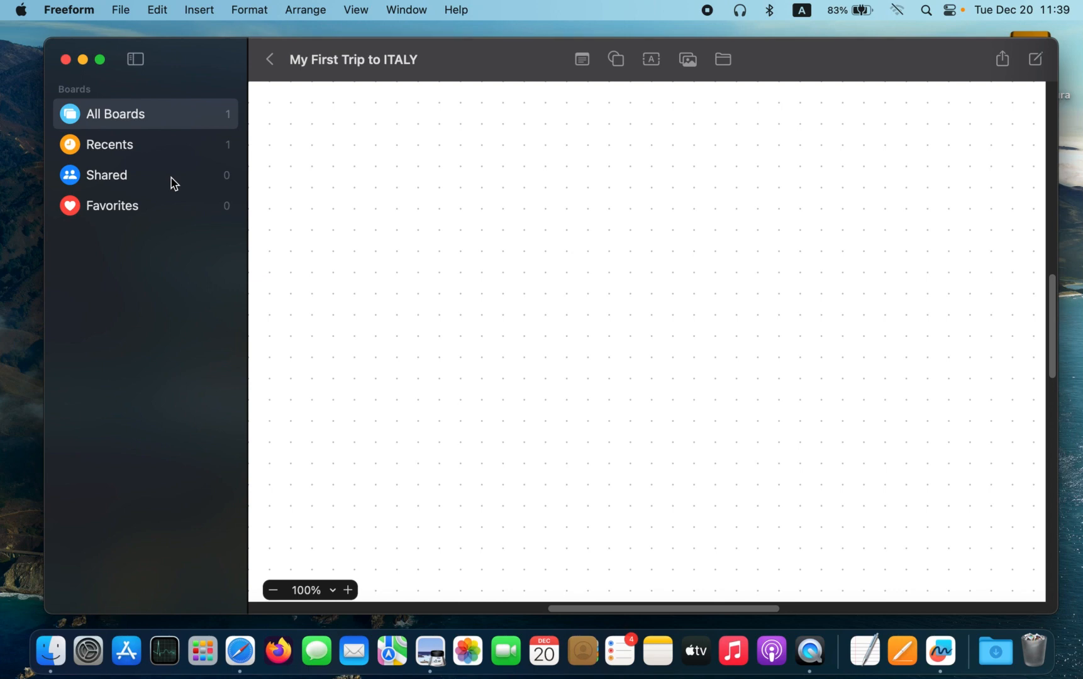
Reopen the "My First Trip to ITALY" board from the list of all boards, and hide and restore the sidebar
left_click(150, 120)
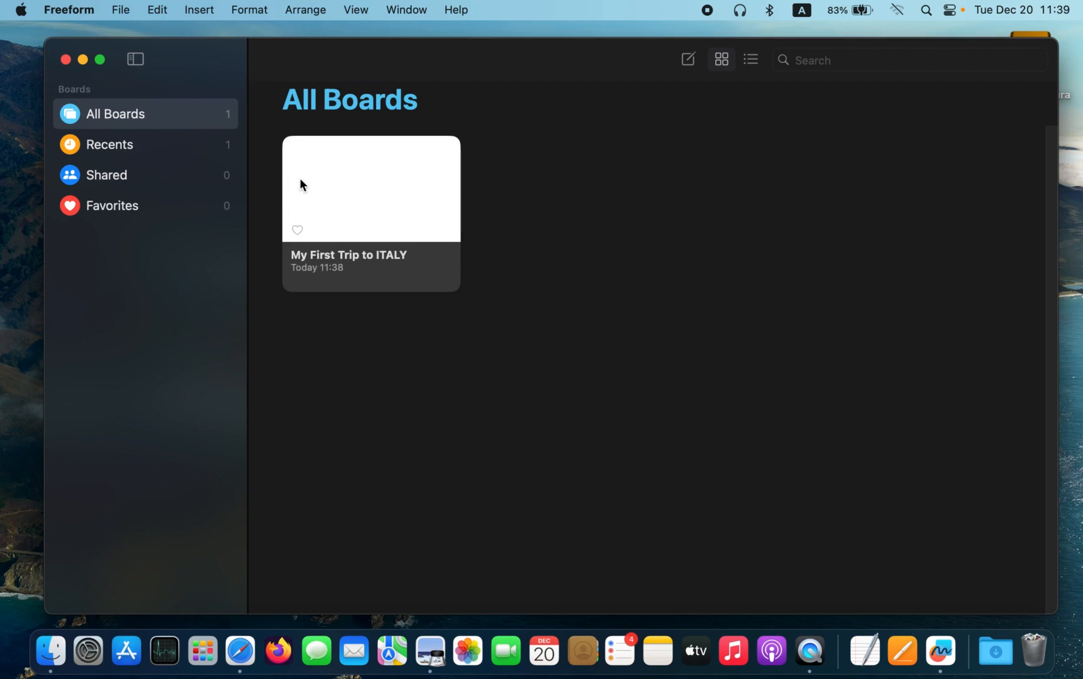
double_click(341, 191)
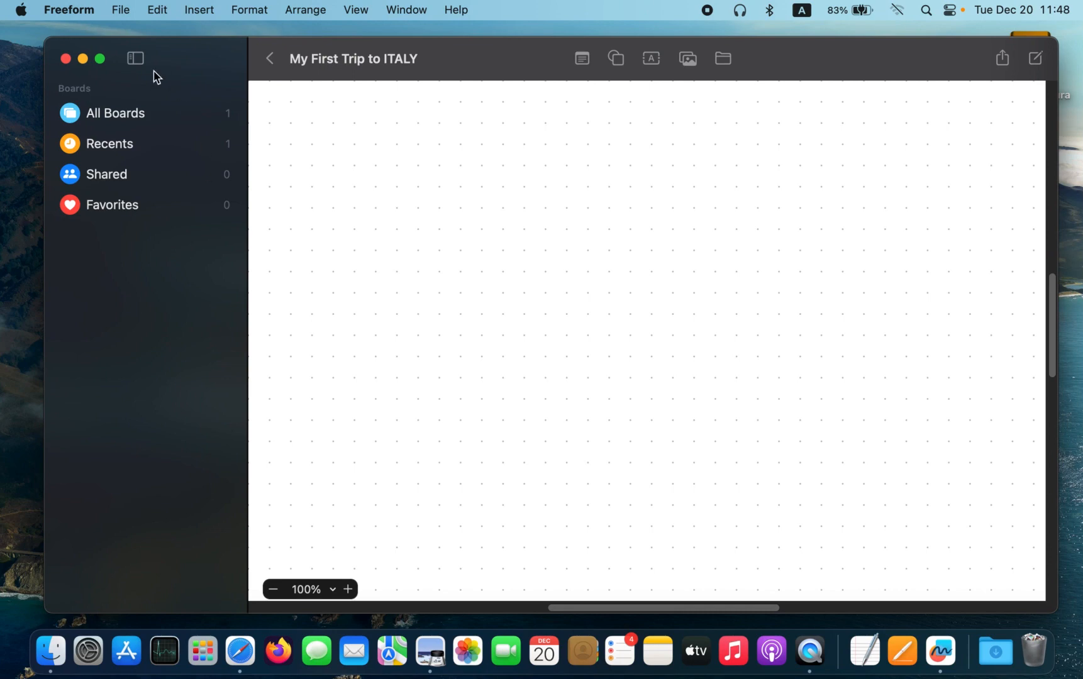
left_click(138, 59)
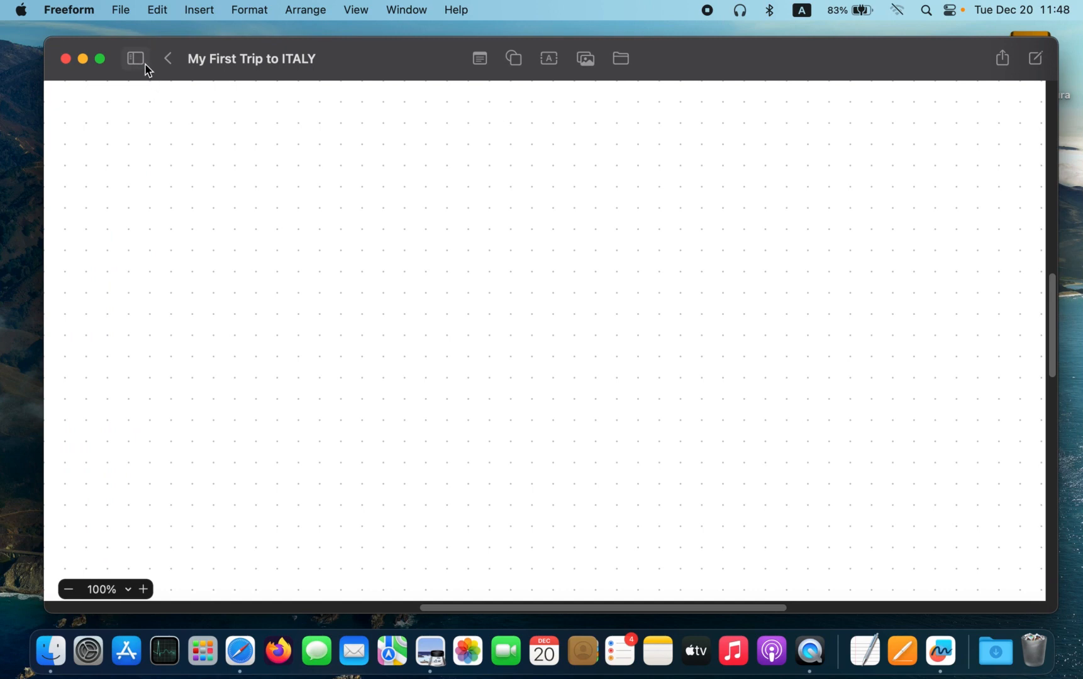
left_click(137, 57)
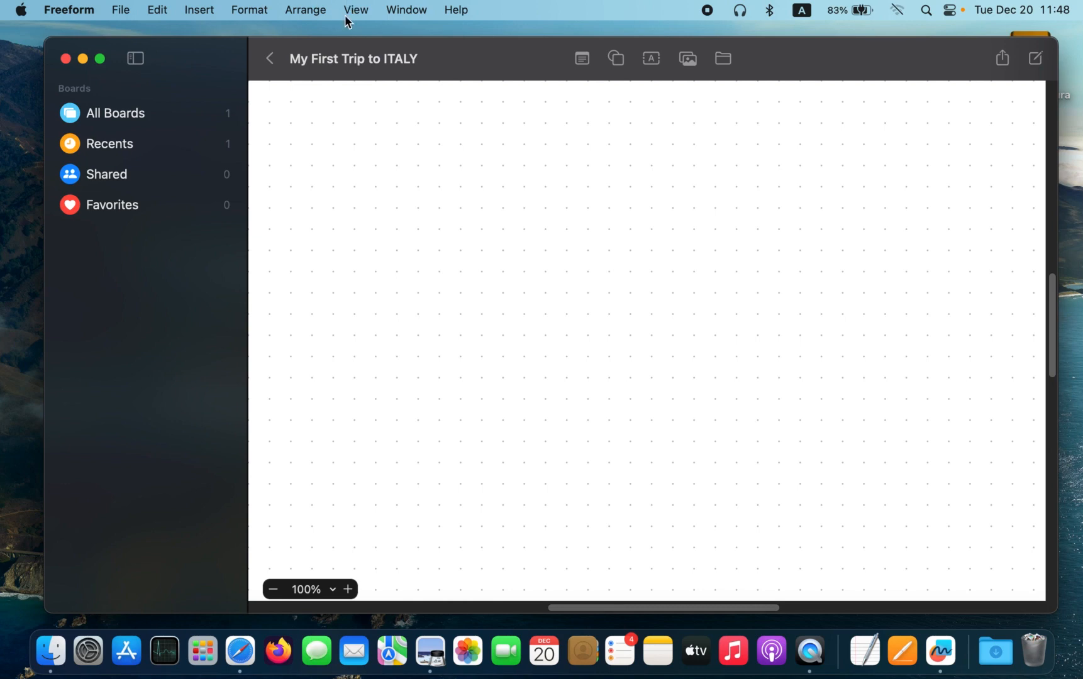
Hide the board's dotted grid and show it again
left_click(367, 10)
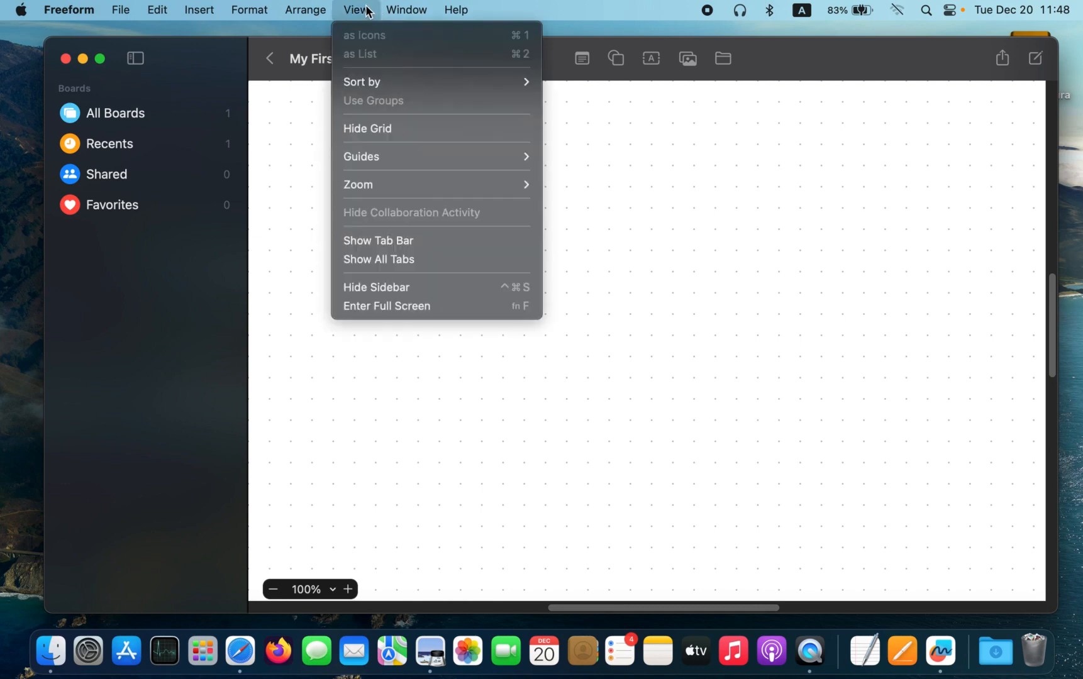
left_click(363, 132)
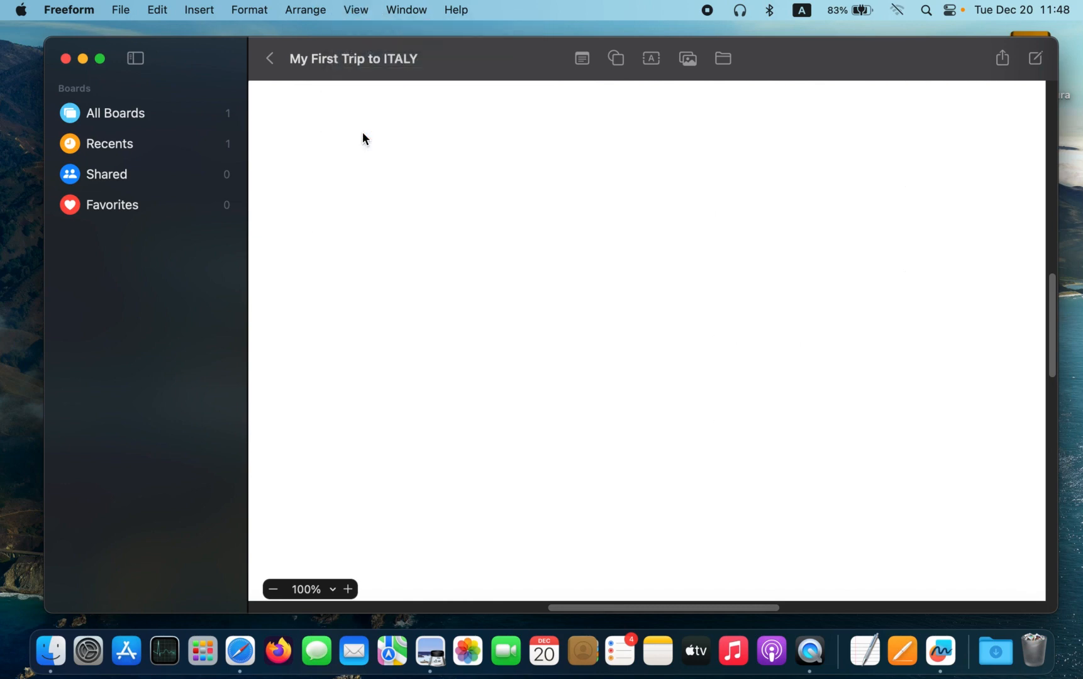
left_click(362, 10)
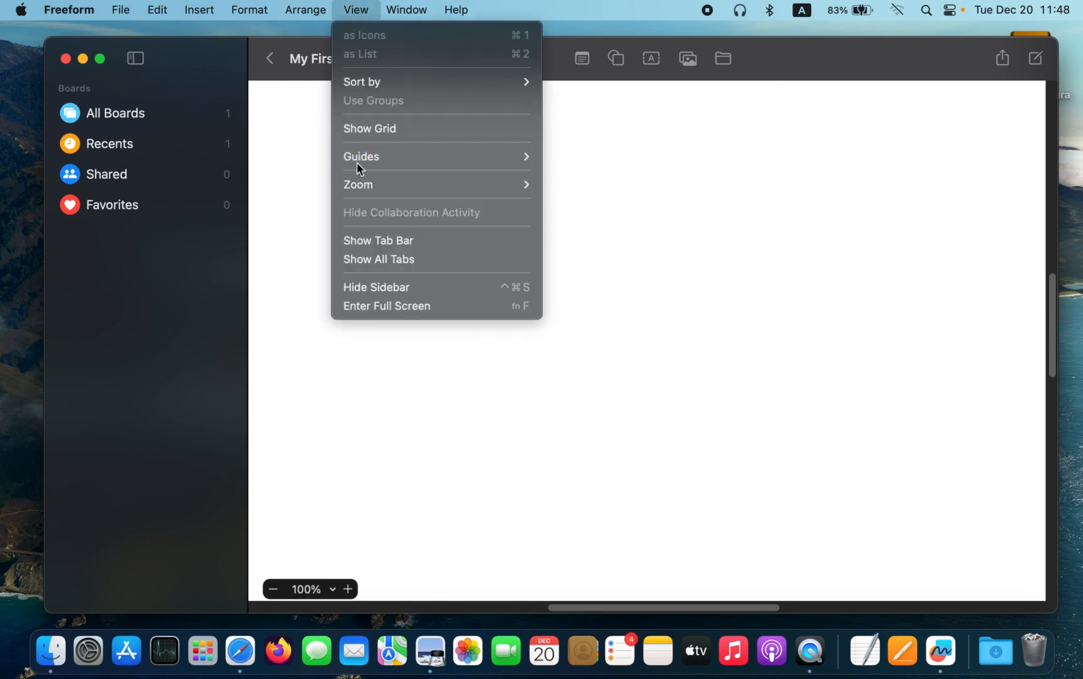
left_click(361, 129)
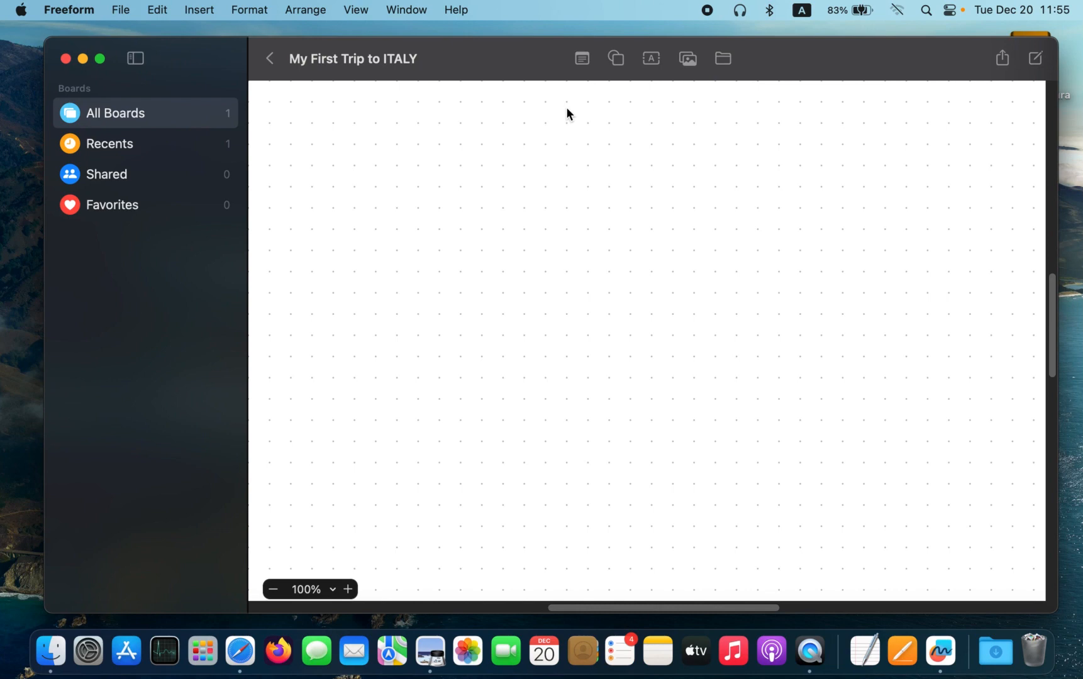
Add a sticky note near the upper-left corner of the visible board area and enlarge it
left_click(583, 59)
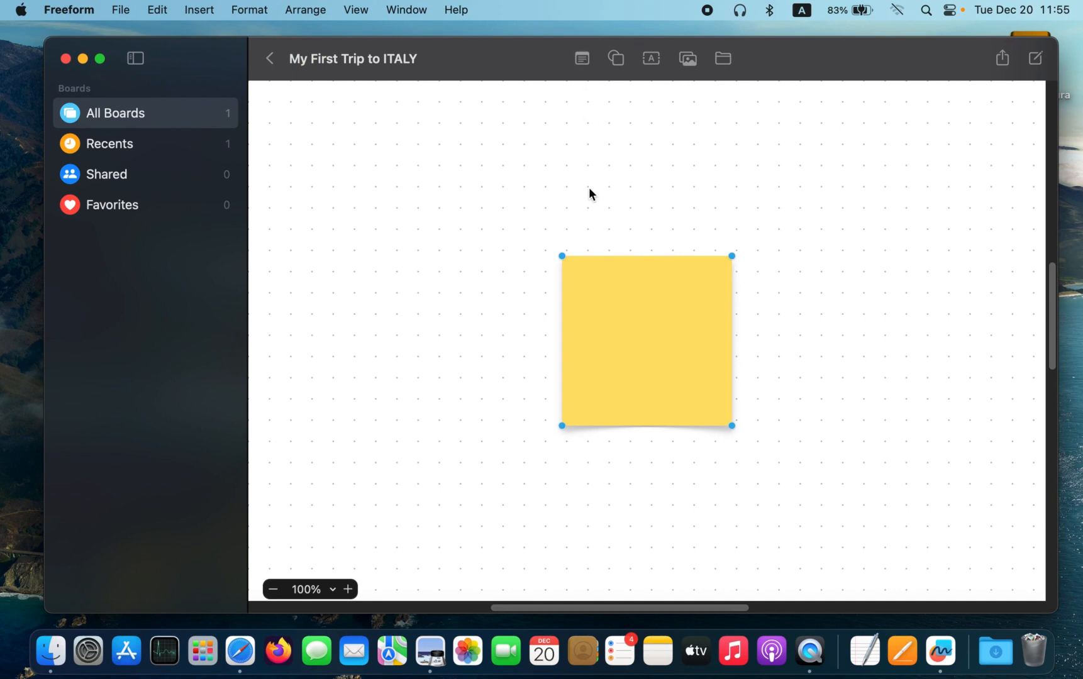
left_click_drag(677, 331, 448, 203)
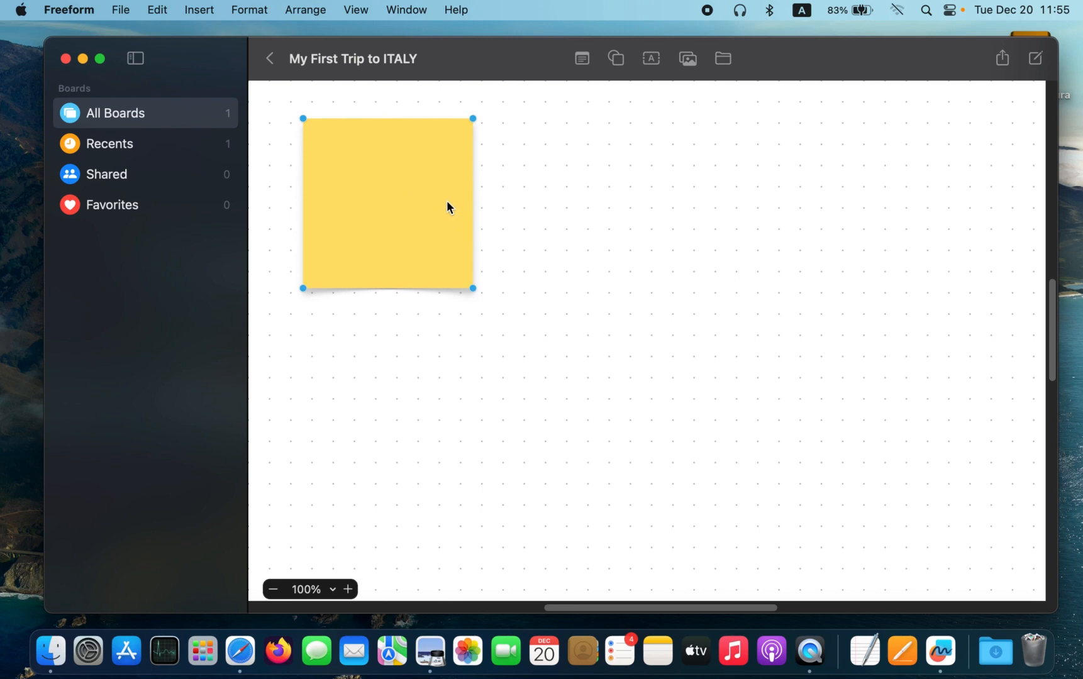
left_click_drag(473, 288, 532, 456)
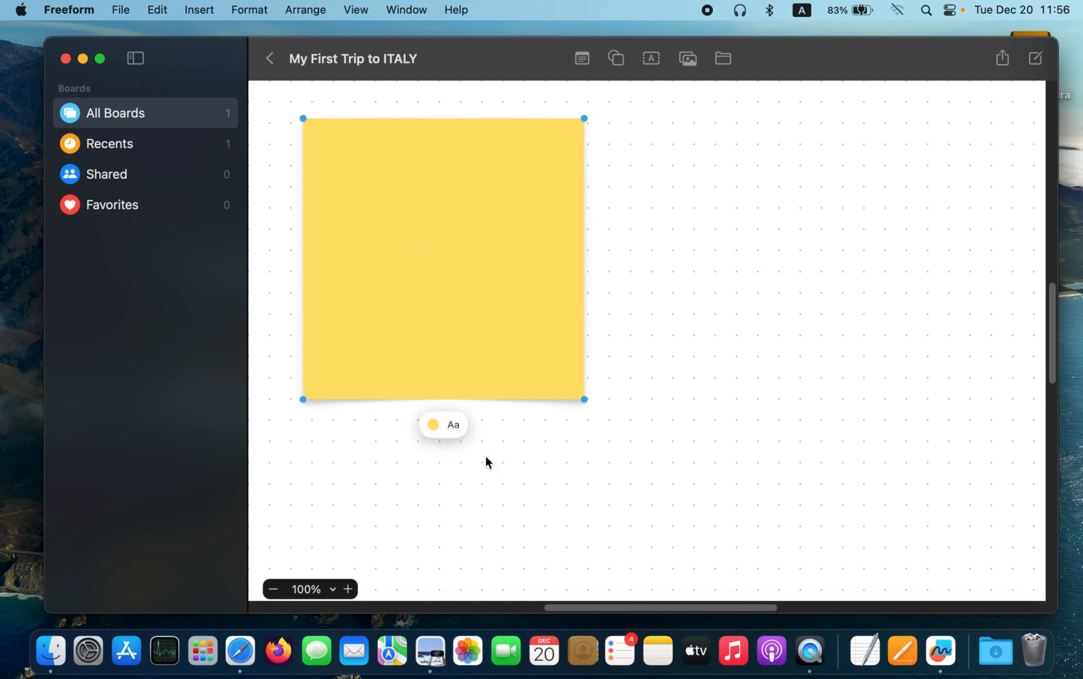
Try purple, red, orange, green and grey as the sticky note's colour, and set it back to yellow
left_click(433, 425)
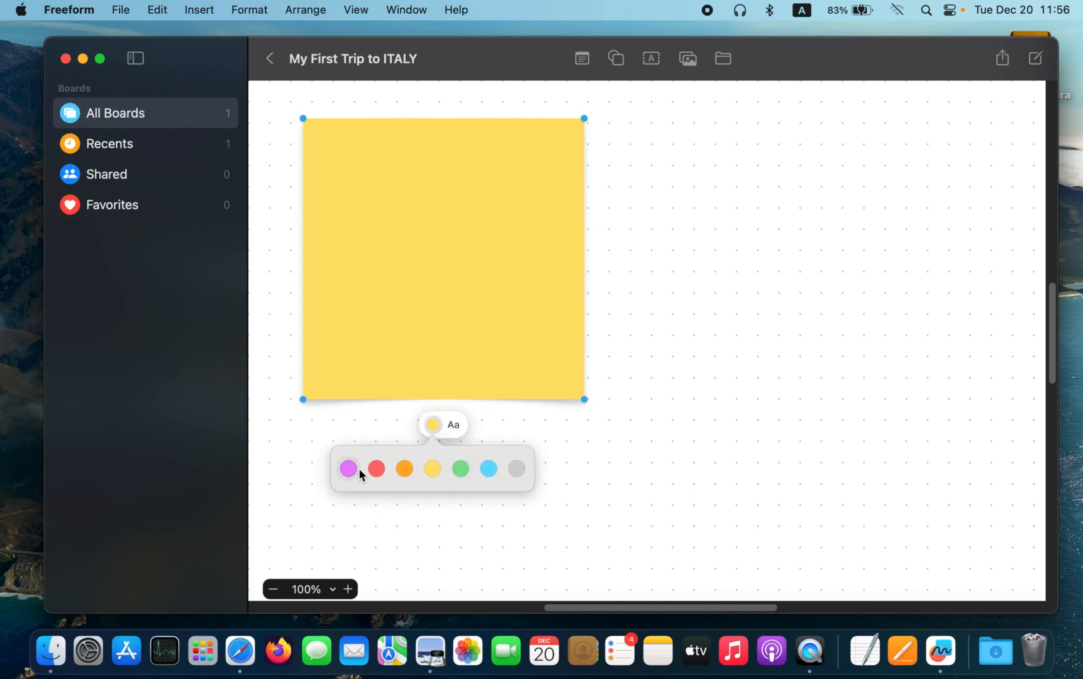
left_click(349, 469)
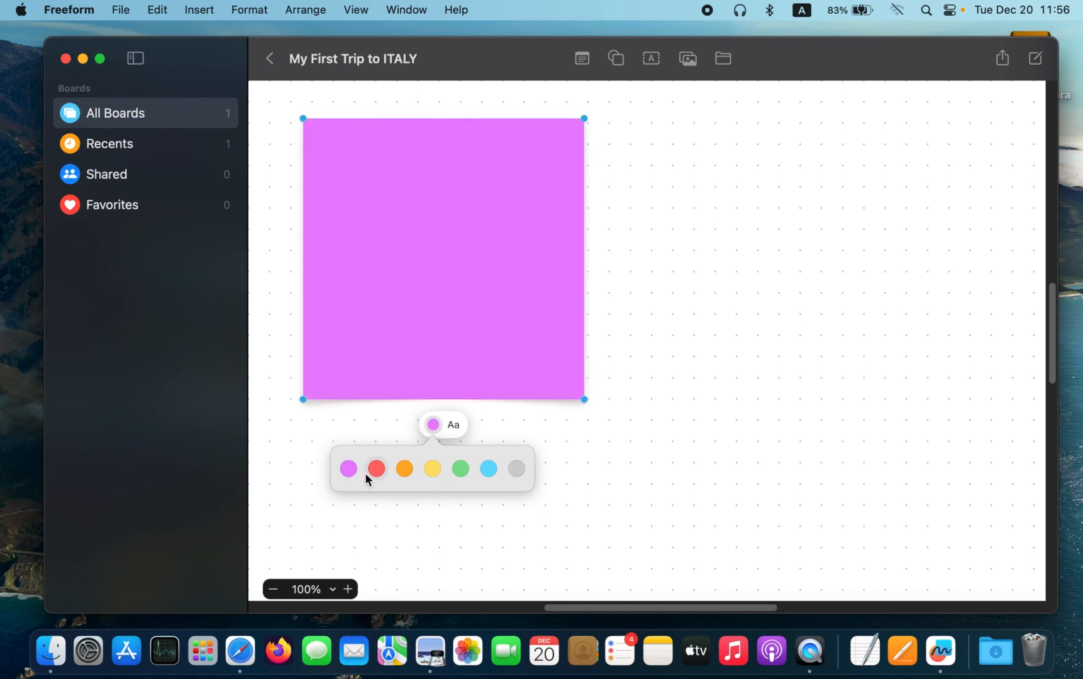
left_click(376, 470)
left_click(404, 469)
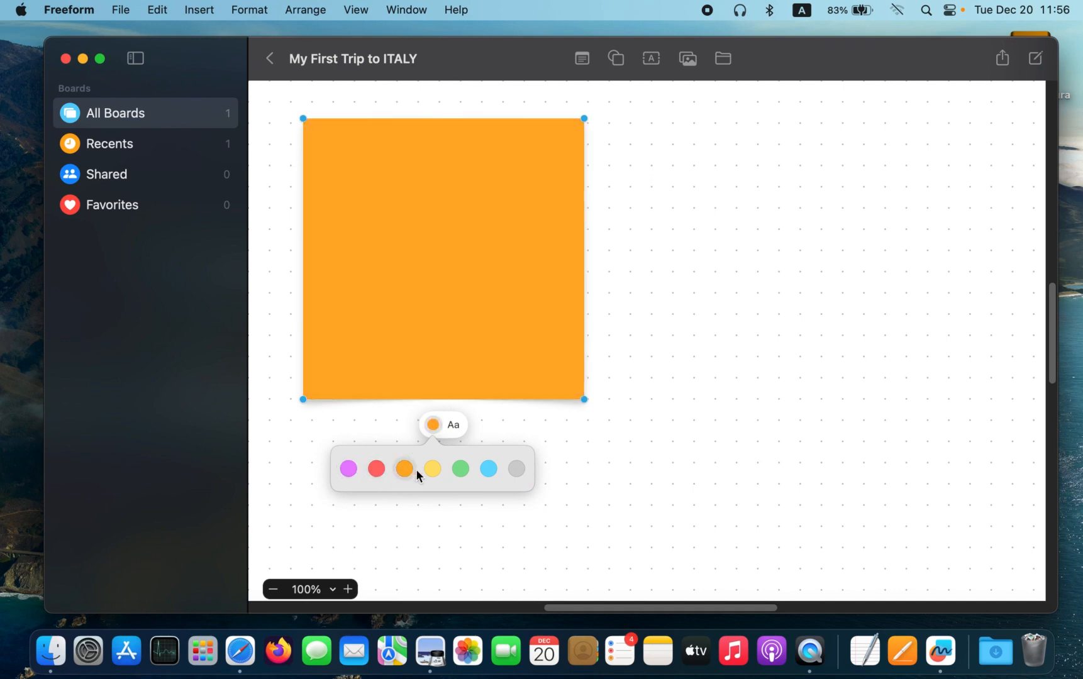
left_click(459, 468)
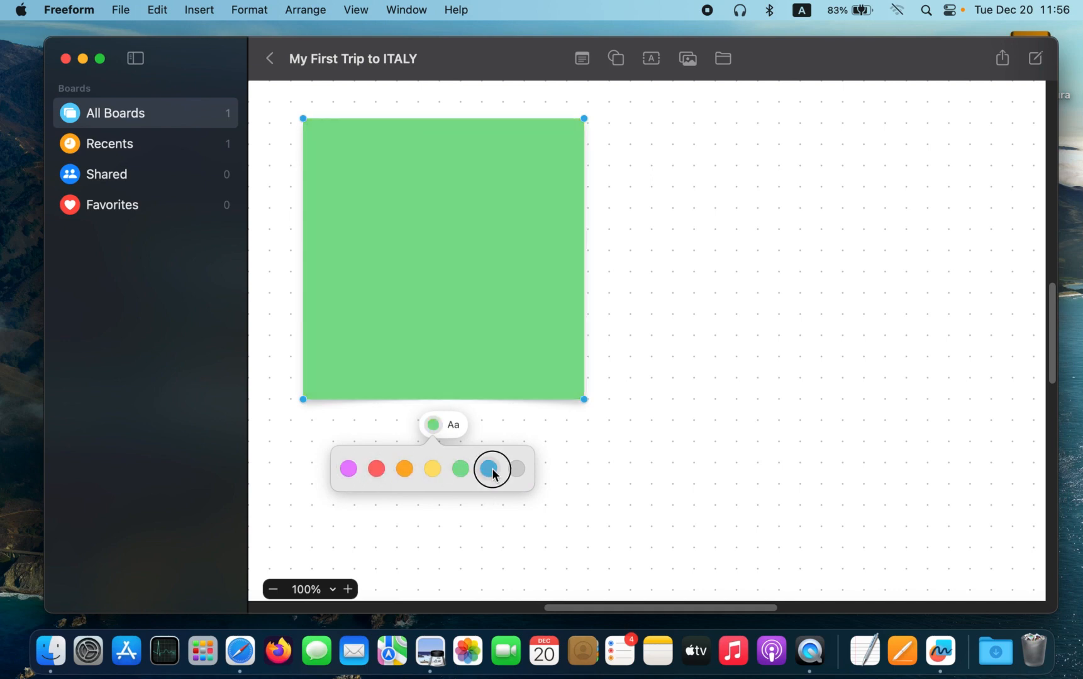
left_click(517, 469)
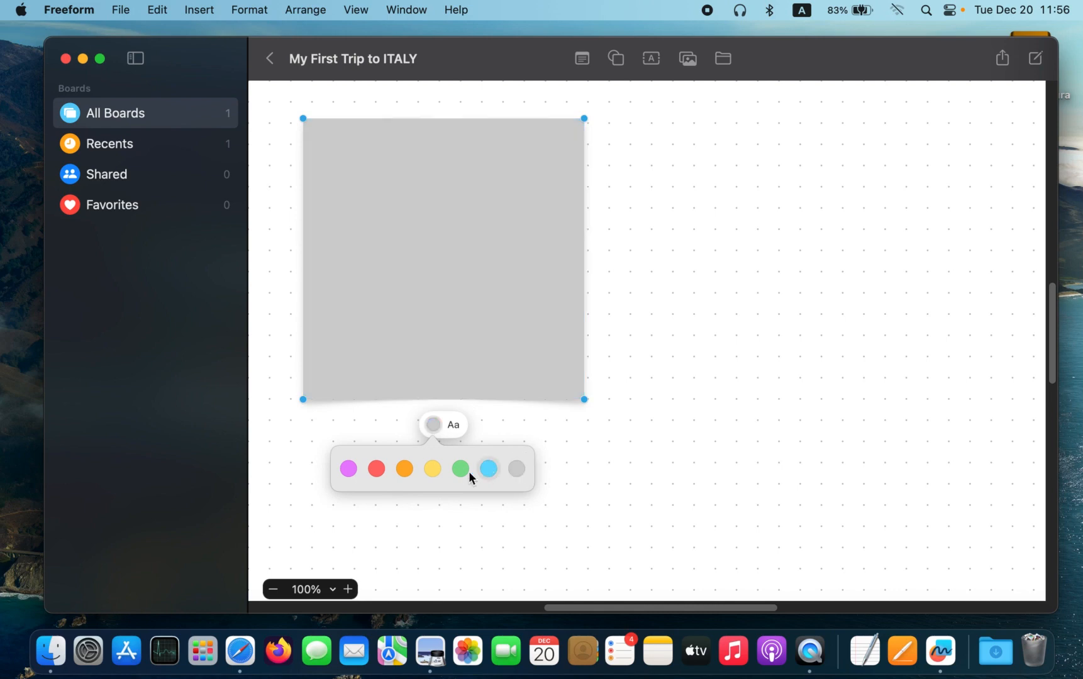
left_click(433, 468)
left_click(608, 376)
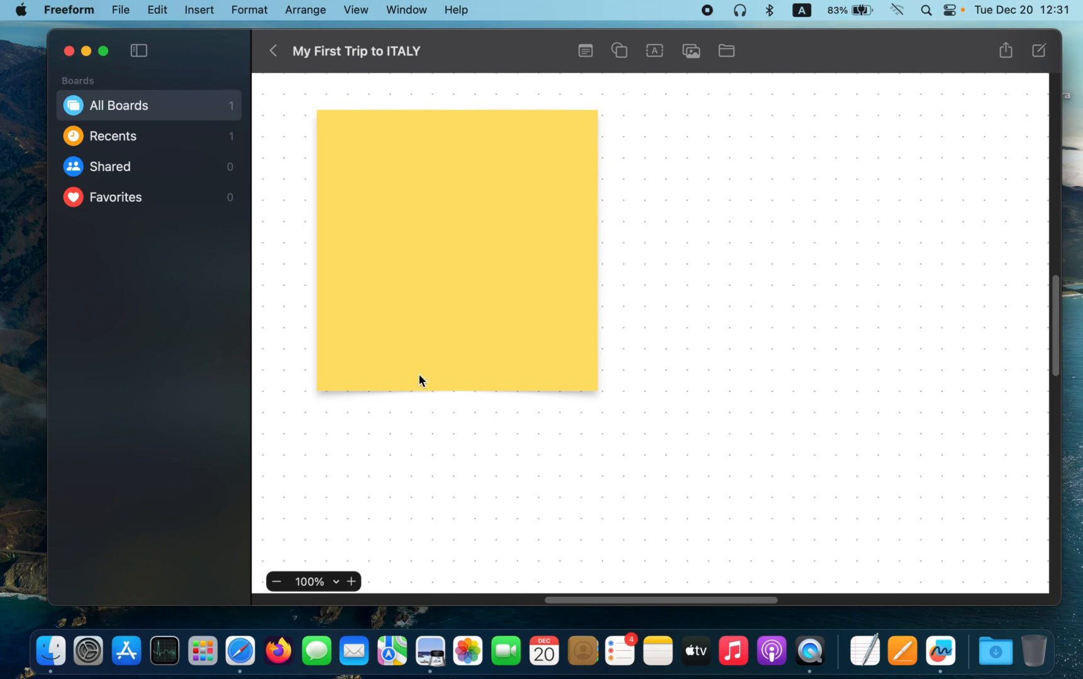
Write "My First Trip to ITALY" on the yellow sticky note
double_click(457, 300)
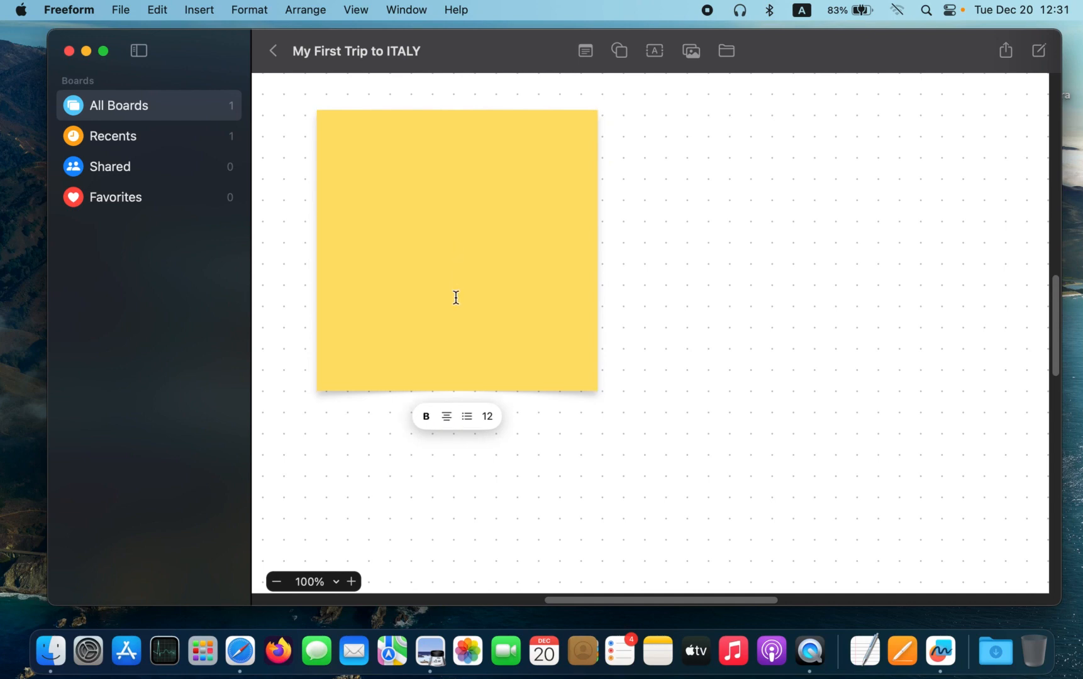
type("My First Trip to ITALY")
left_click(711, 380)
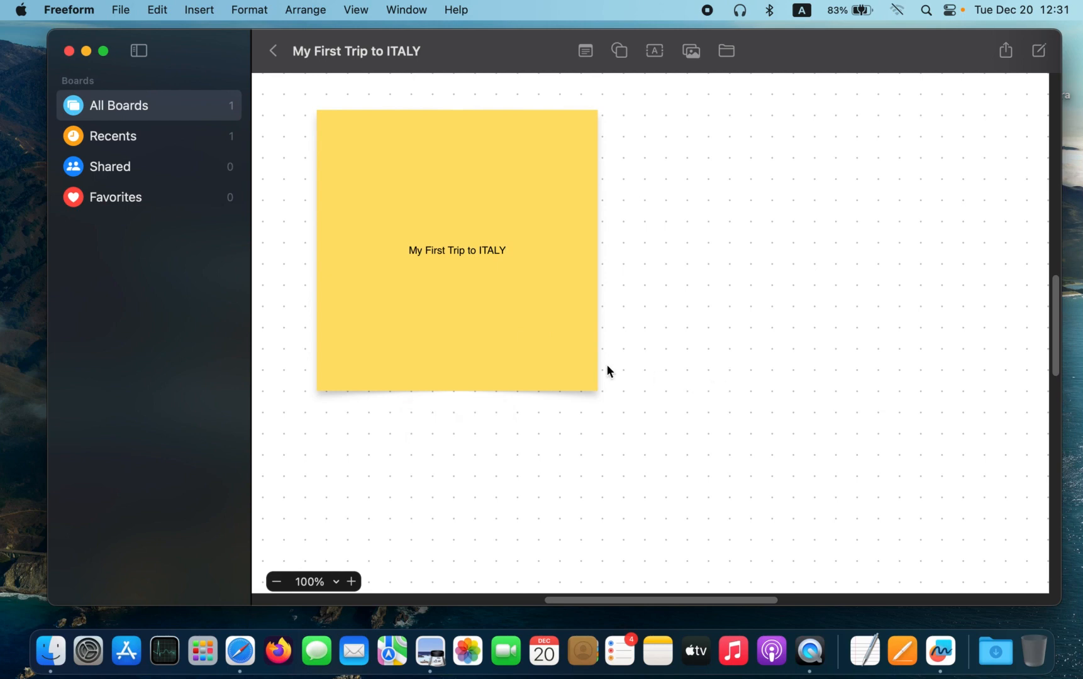
Try top and middle vertical alignment for the sticky note's text, and set it to Align Bottom
left_click(576, 354)
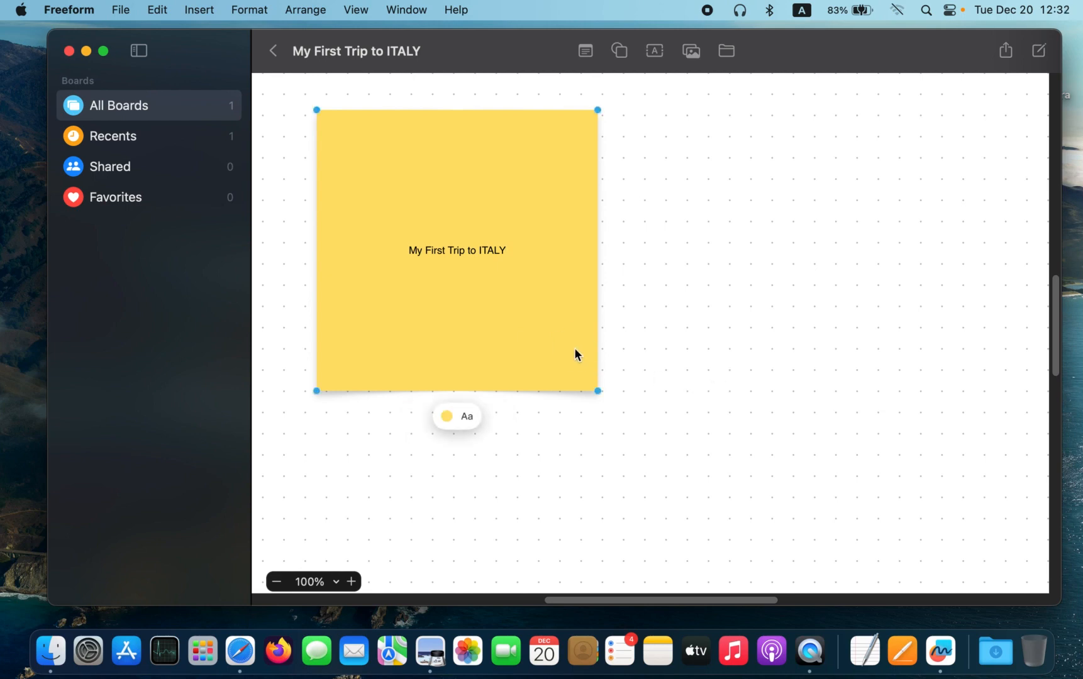
left_click(466, 418)
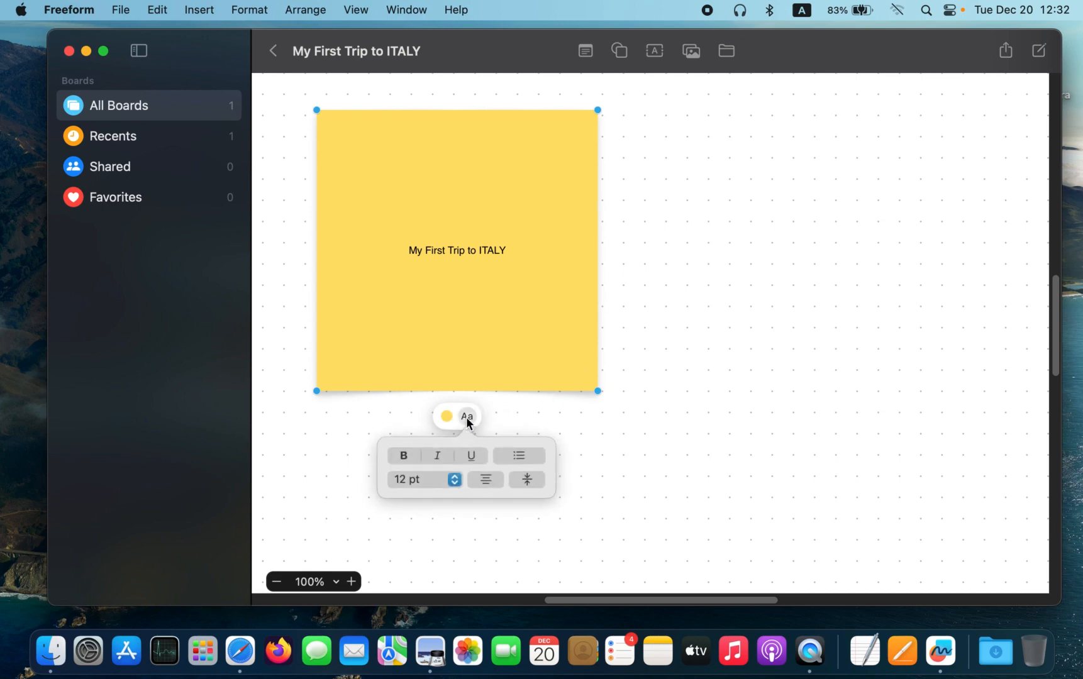
left_click(527, 478)
left_click(553, 487)
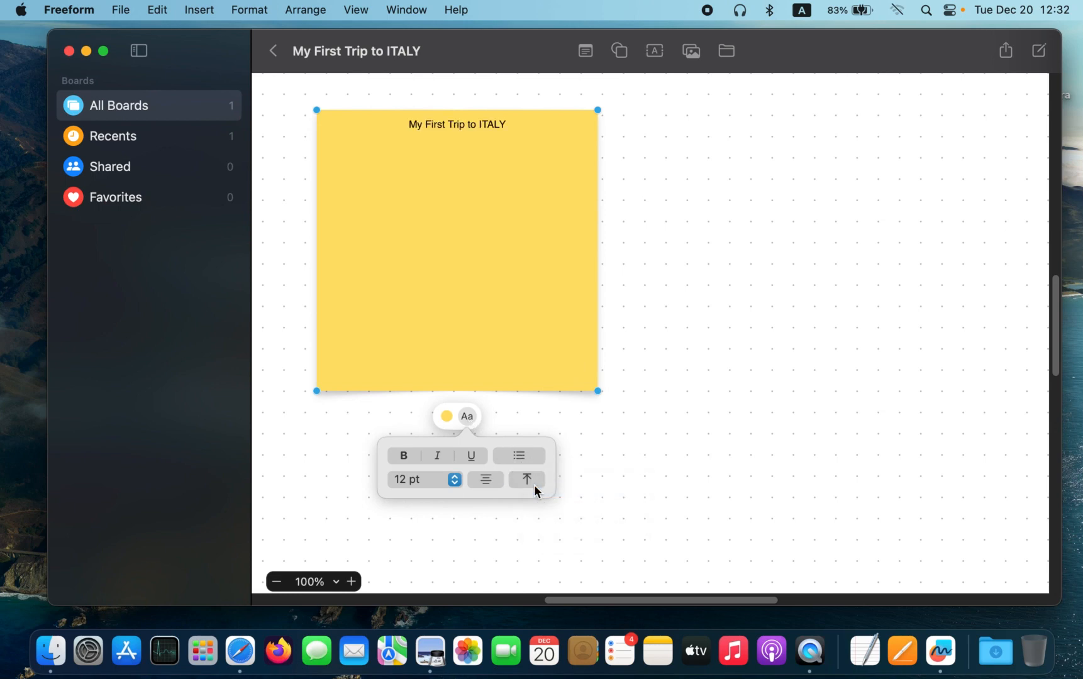
left_click(528, 482)
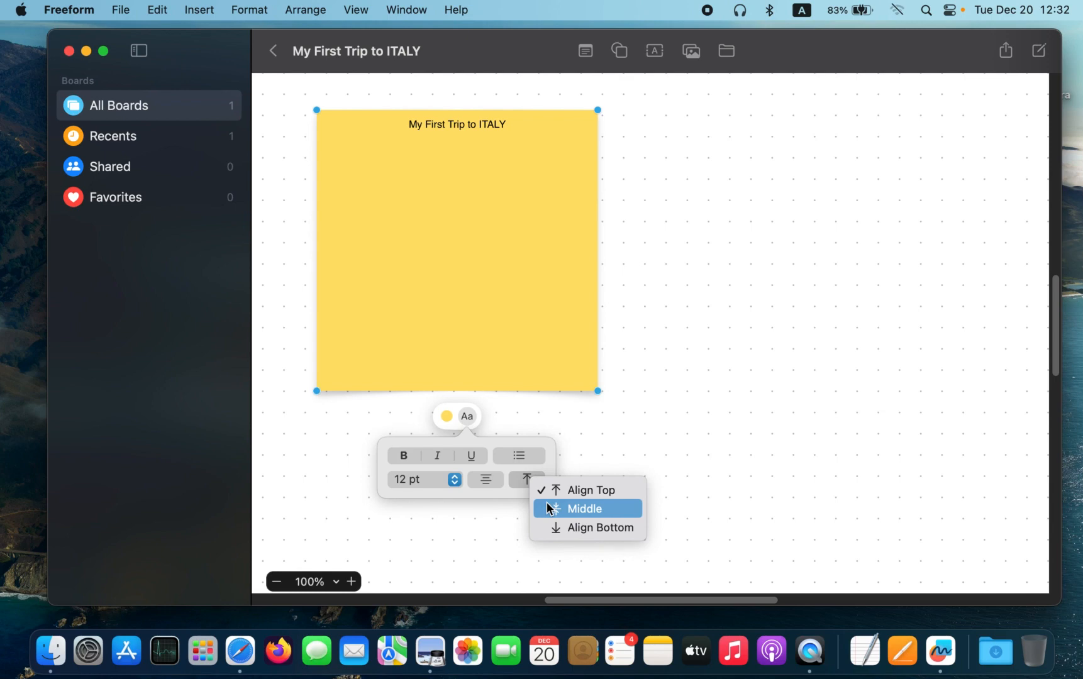
left_click(549, 508)
left_click(532, 478)
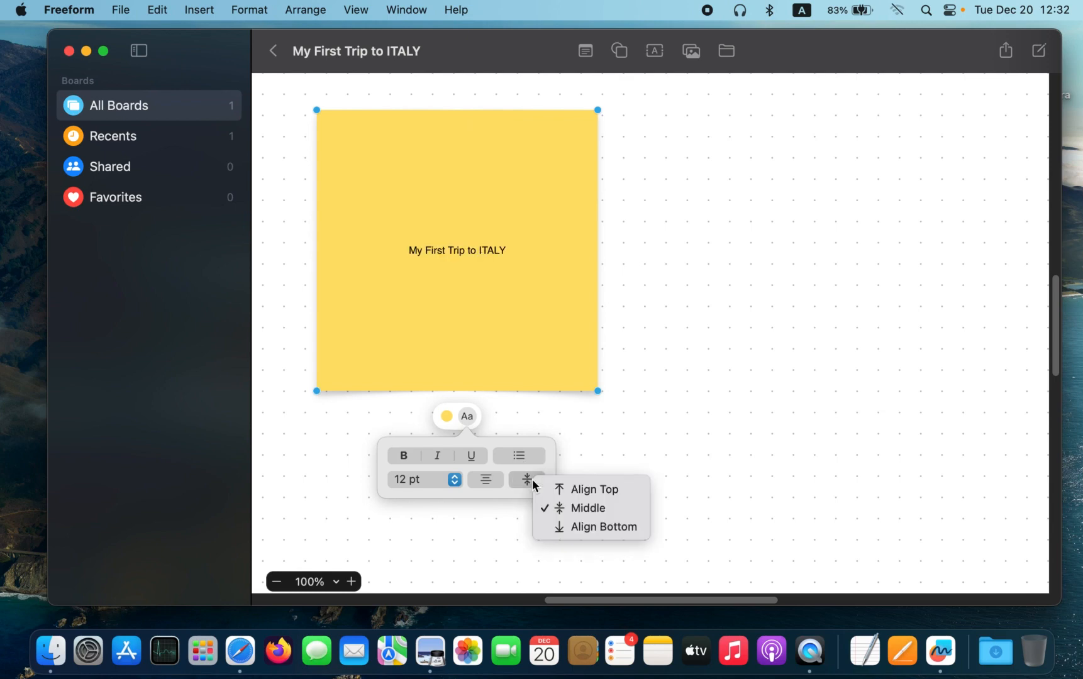
left_click(558, 527)
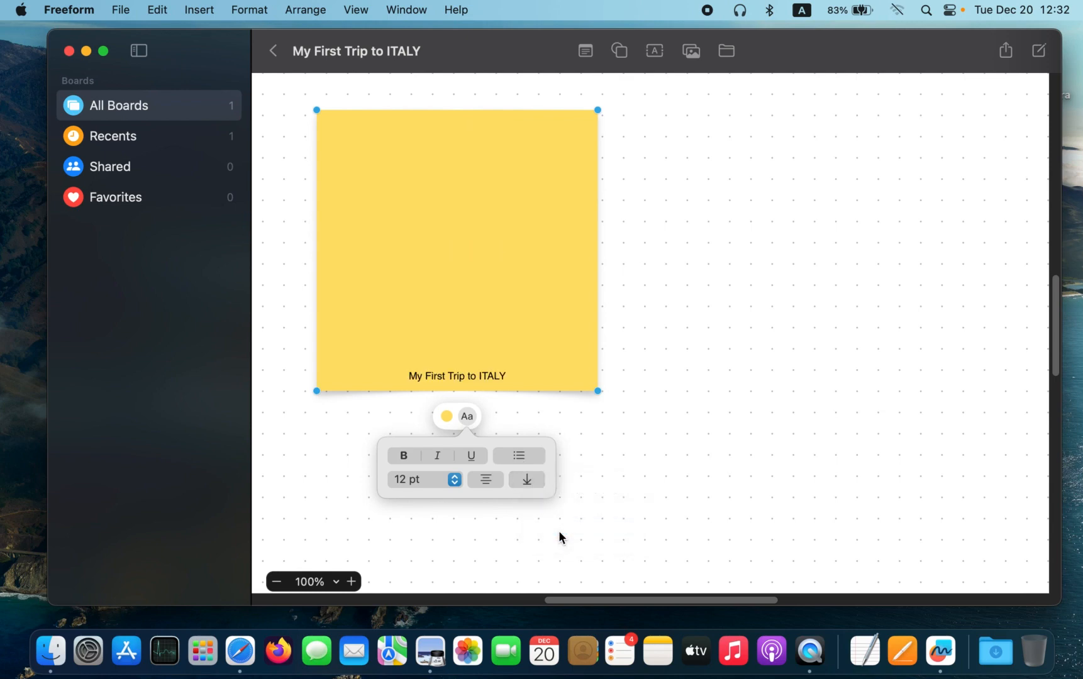
Try left and right alignment for the note's text, set it back to Center, and align it vertically to the top
left_click(489, 482)
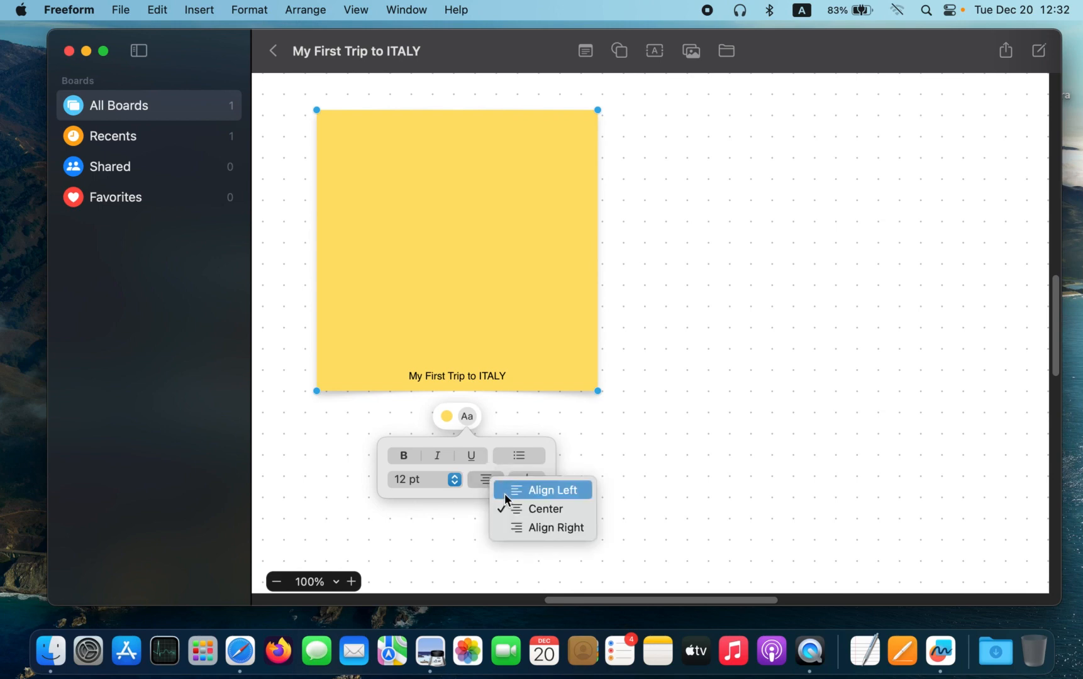
left_click(505, 497)
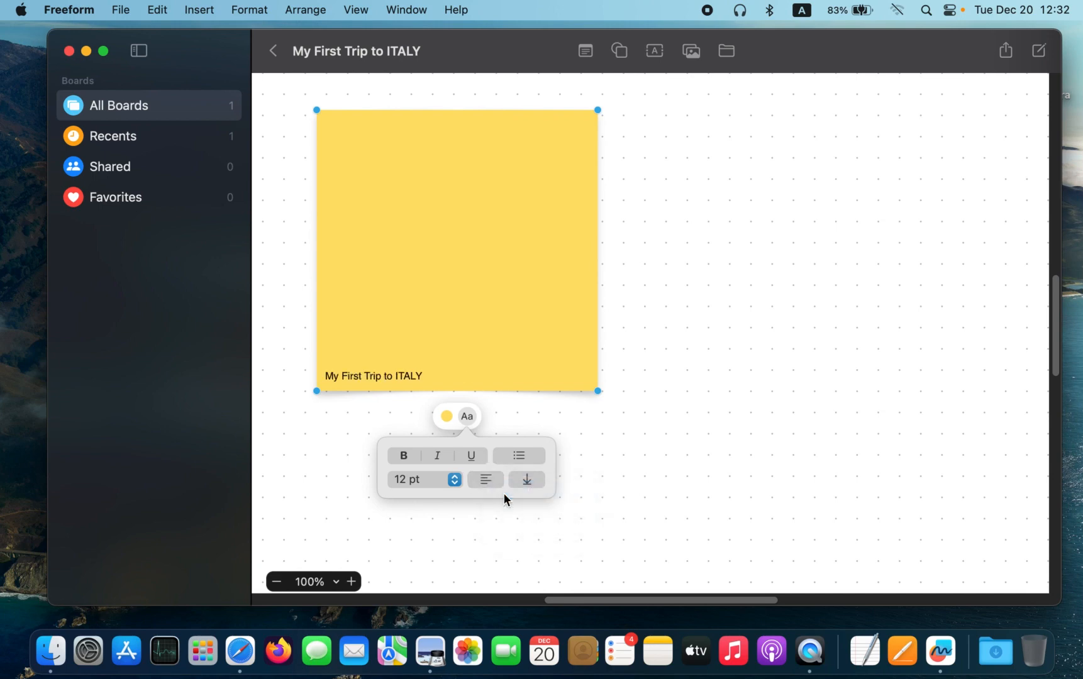
left_click(484, 481)
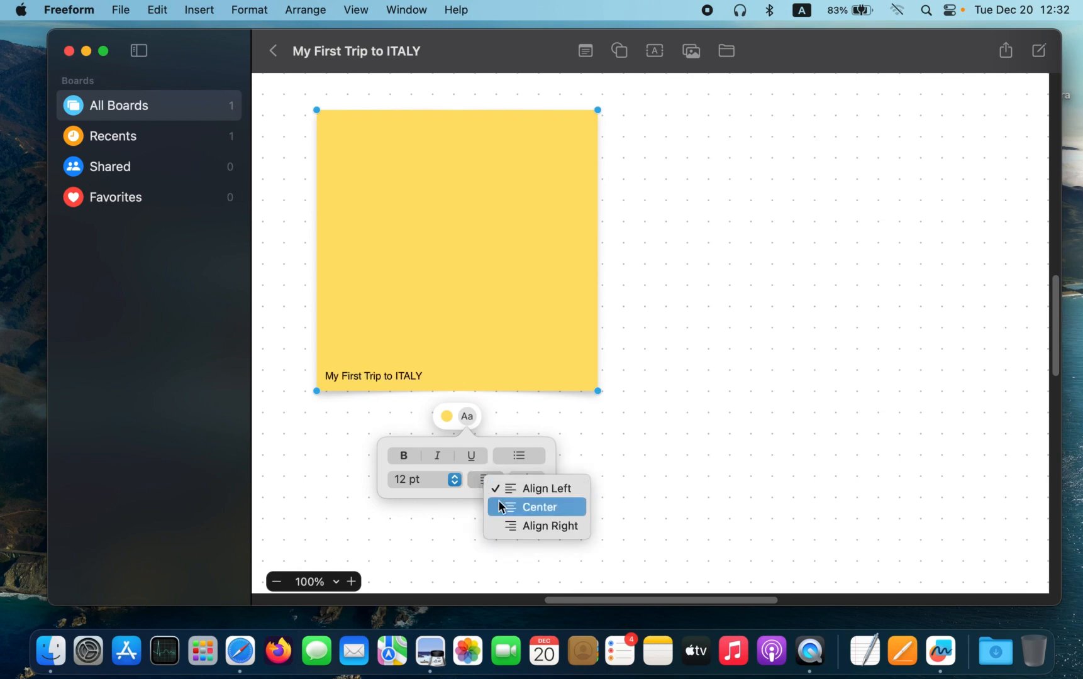
left_click(498, 501)
left_click(491, 481)
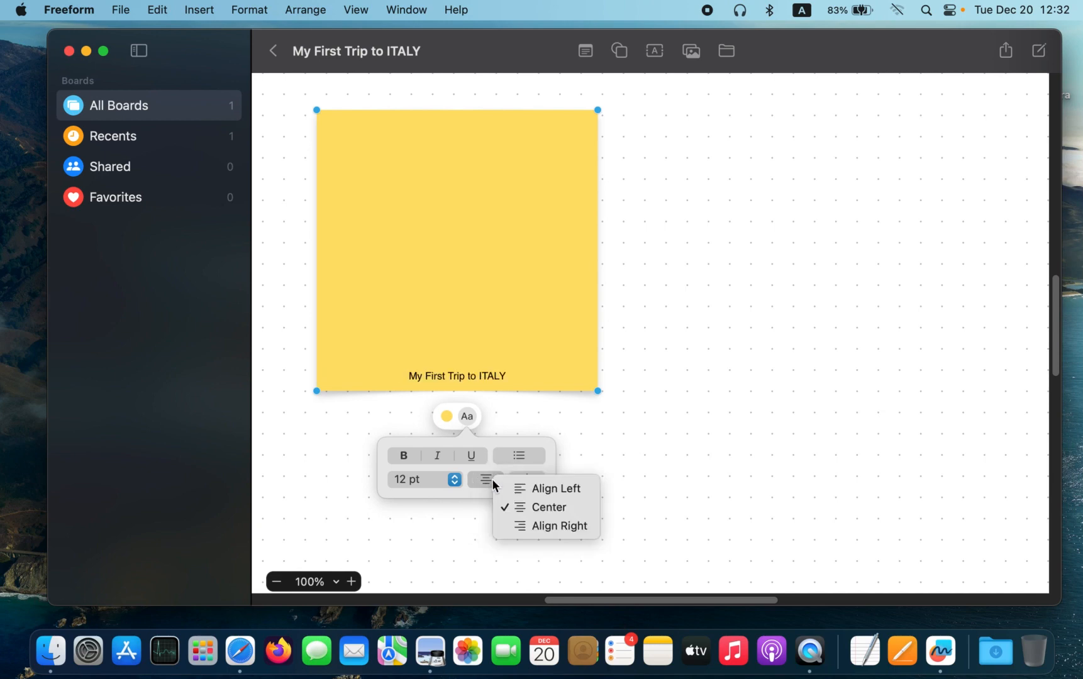
left_click(510, 526)
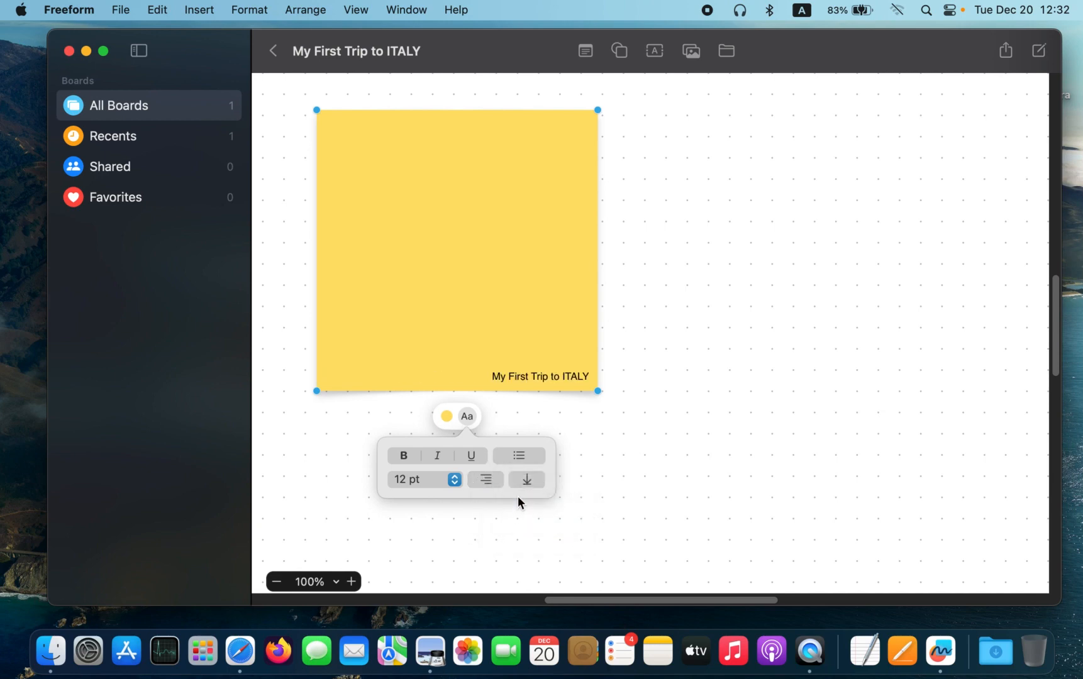
left_click(484, 481)
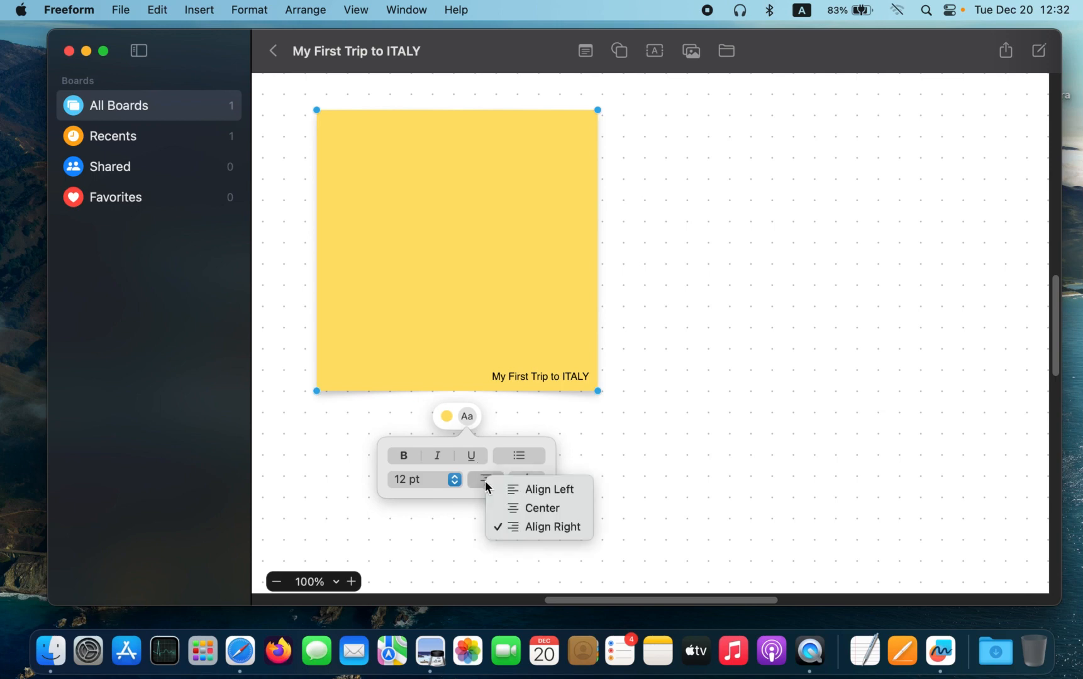
left_click(497, 505)
left_click(522, 481)
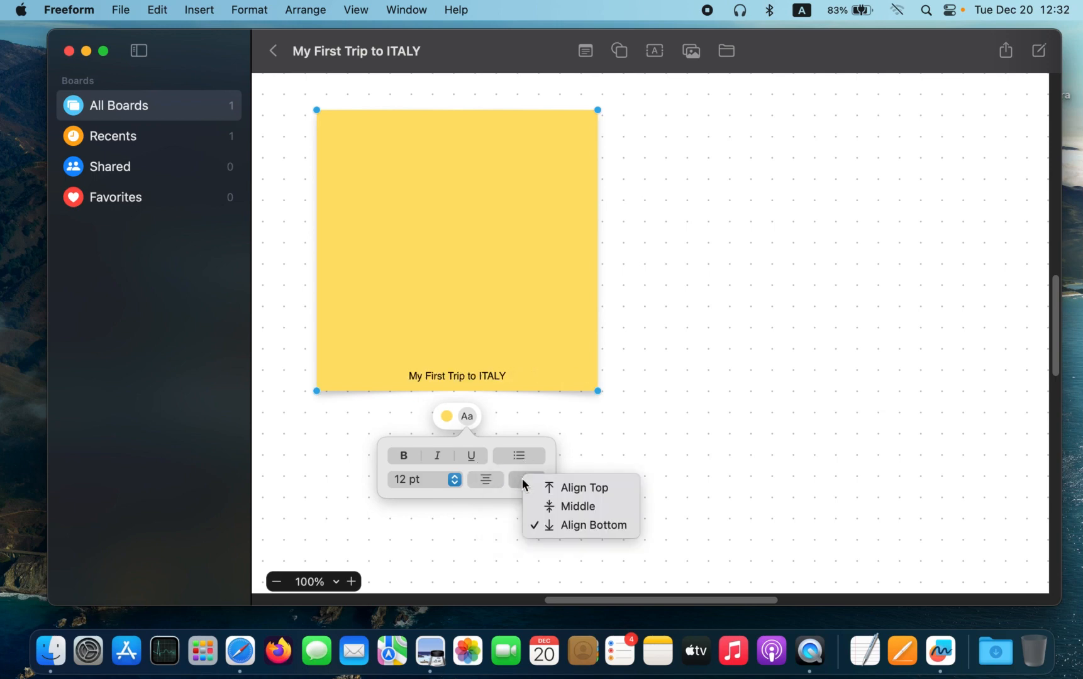
left_click(545, 487)
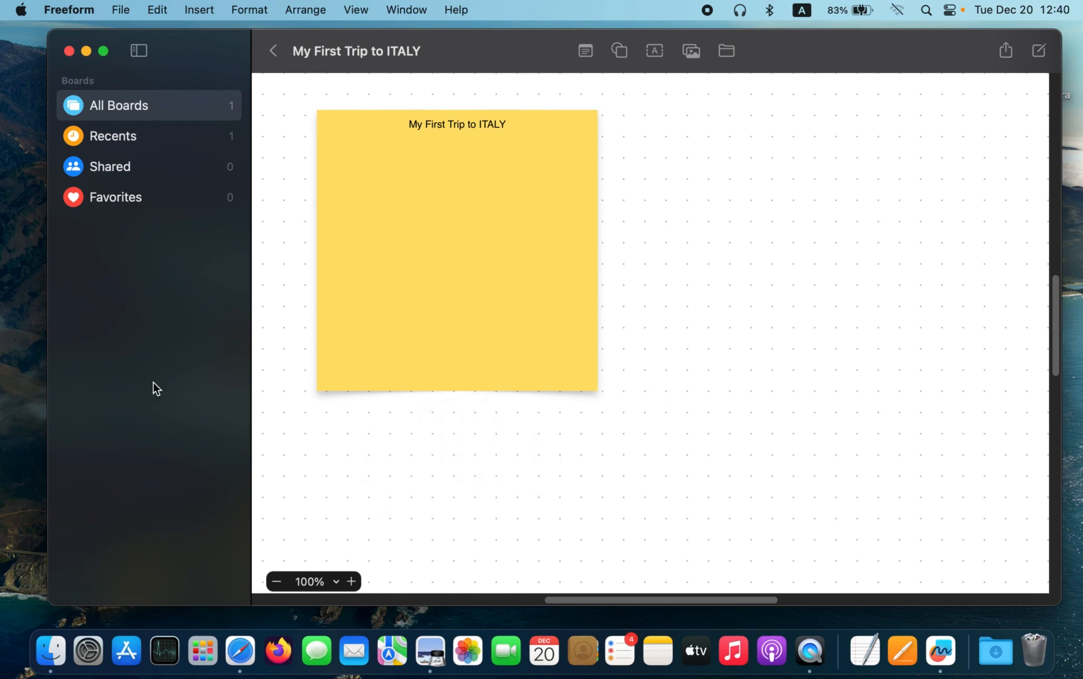
Set the font size of the whole text "My First Trip to ITALY" on the sticky note to 24
left_click(459, 317)
double_click(459, 315)
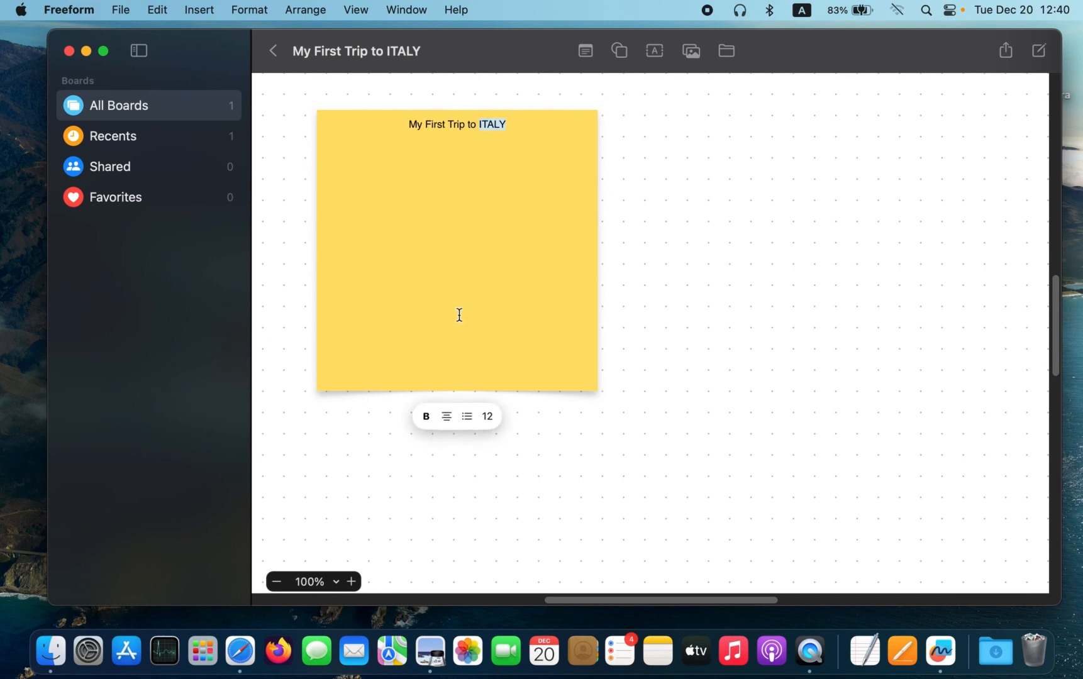
left_click_drag(520, 126, 390, 124)
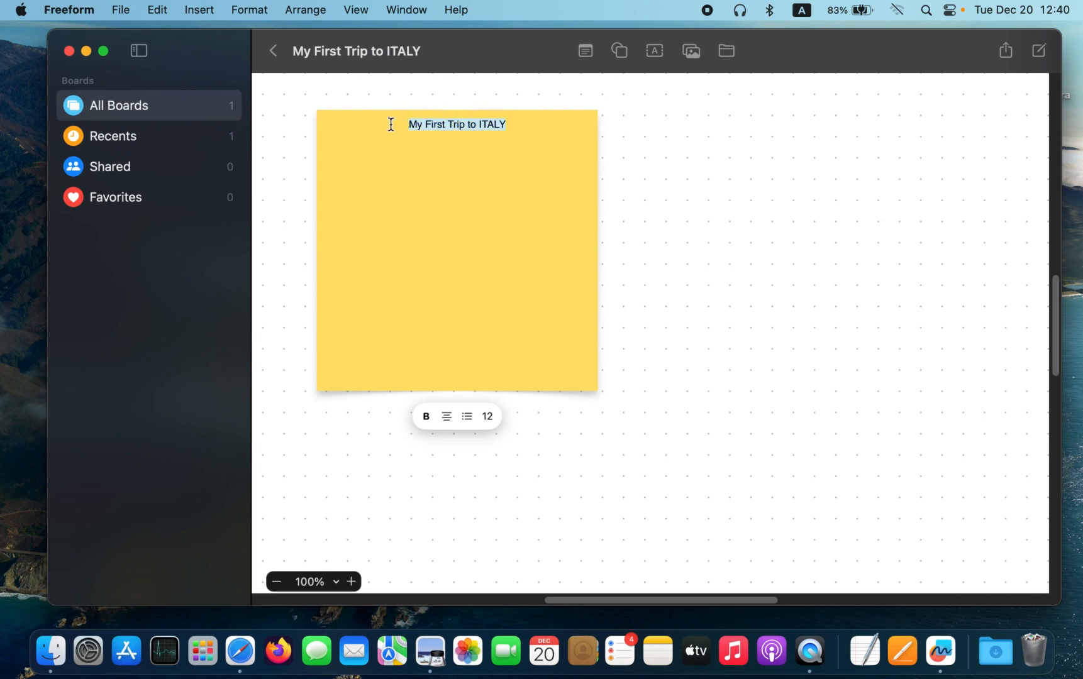
left_click(487, 416)
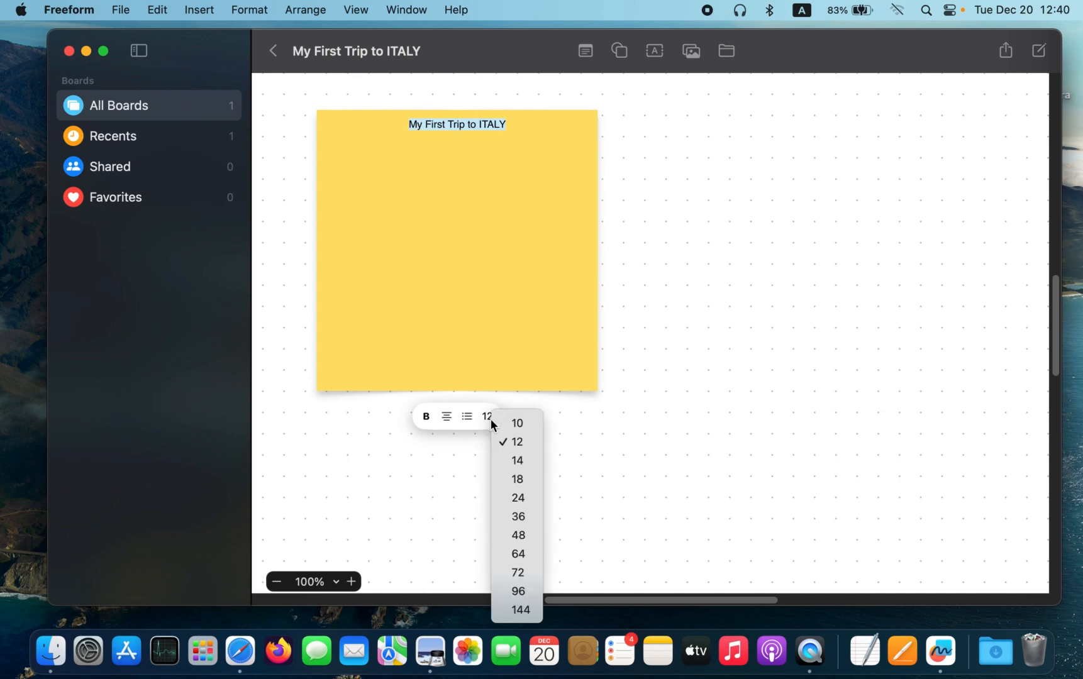
left_click(516, 498)
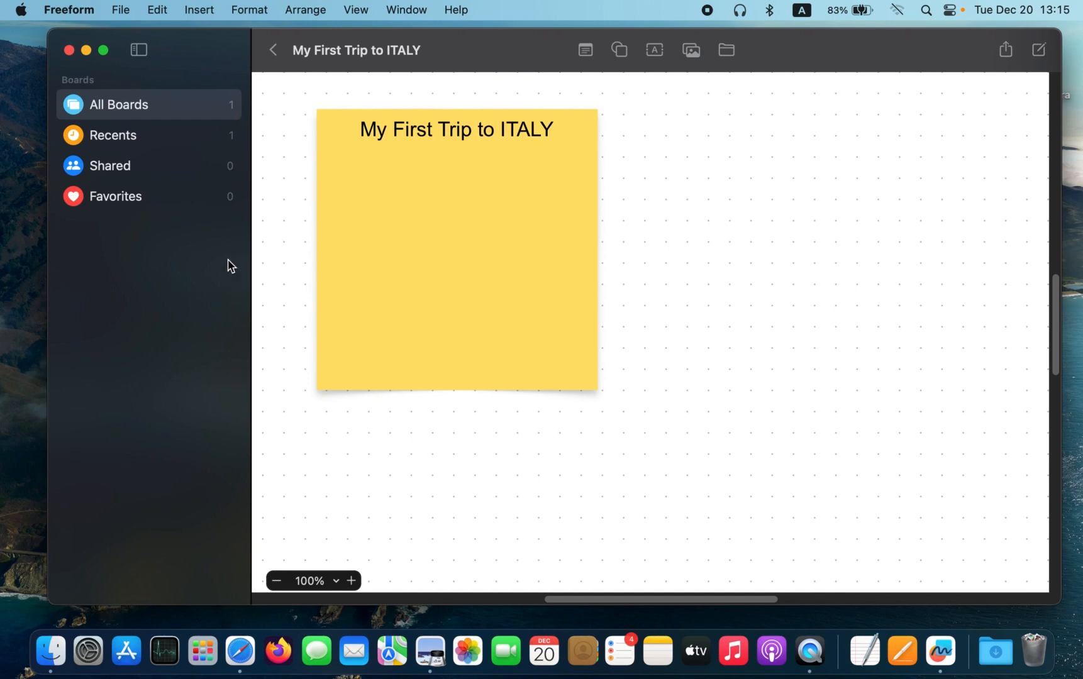
Show the Fonts window and select the whole text on the sticky note
left_click(251, 10)
mouse_move(254, 40)
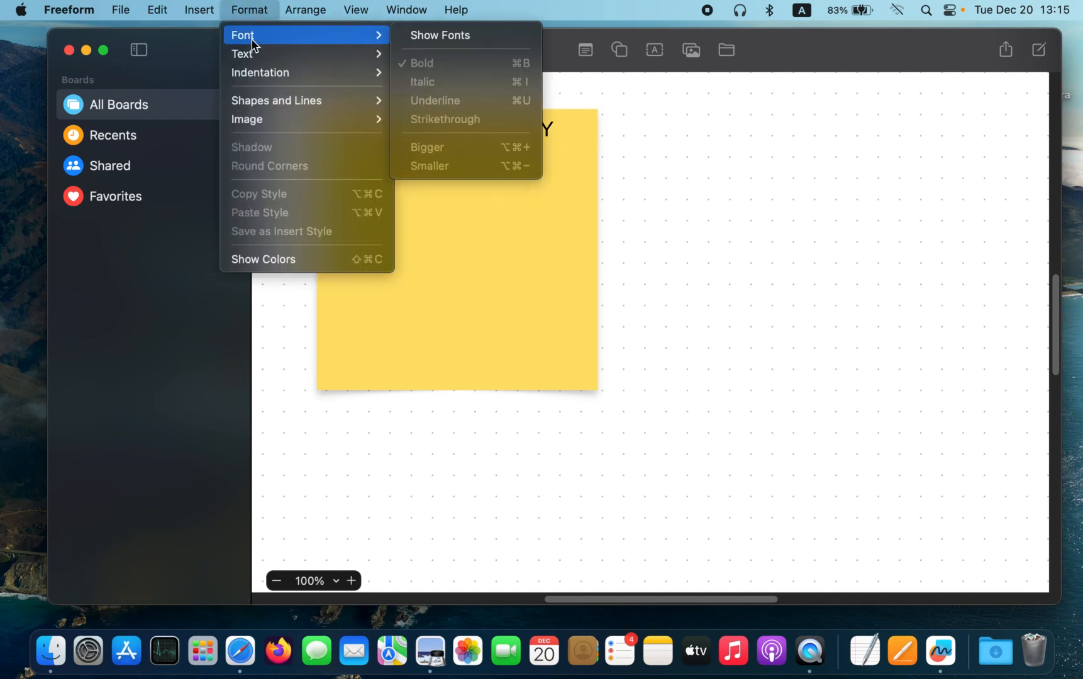
left_click(428, 37)
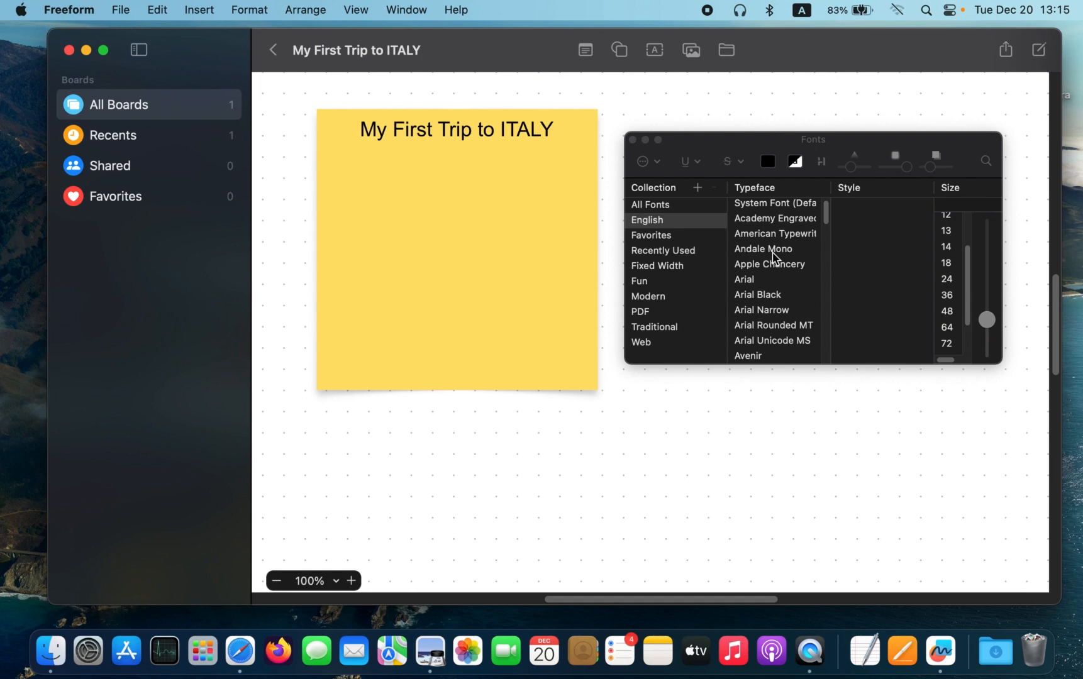
left_click(559, 149)
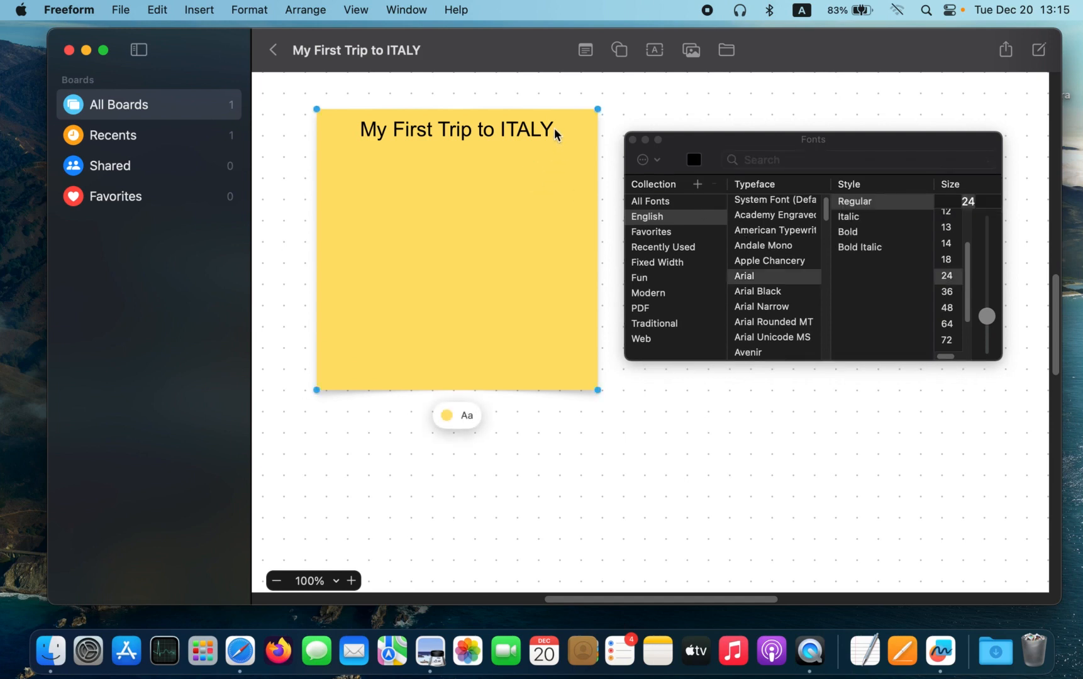
double_click(556, 133)
left_click_drag(556, 134, 357, 120)
left_click(552, 128)
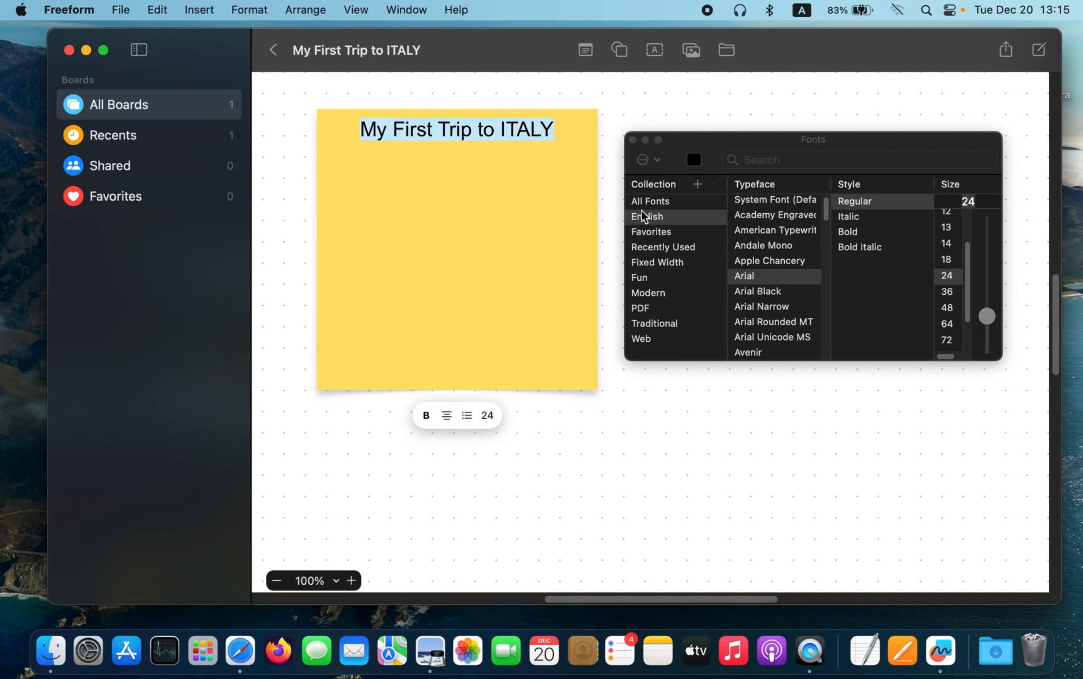
Try several typefaces on the note's text, including Arial Narrow, Arial Unicode MS, Avenir and Bodoni 72 Oldstyle, and set it back to Arial
left_click(750, 291)
left_click(746, 308)
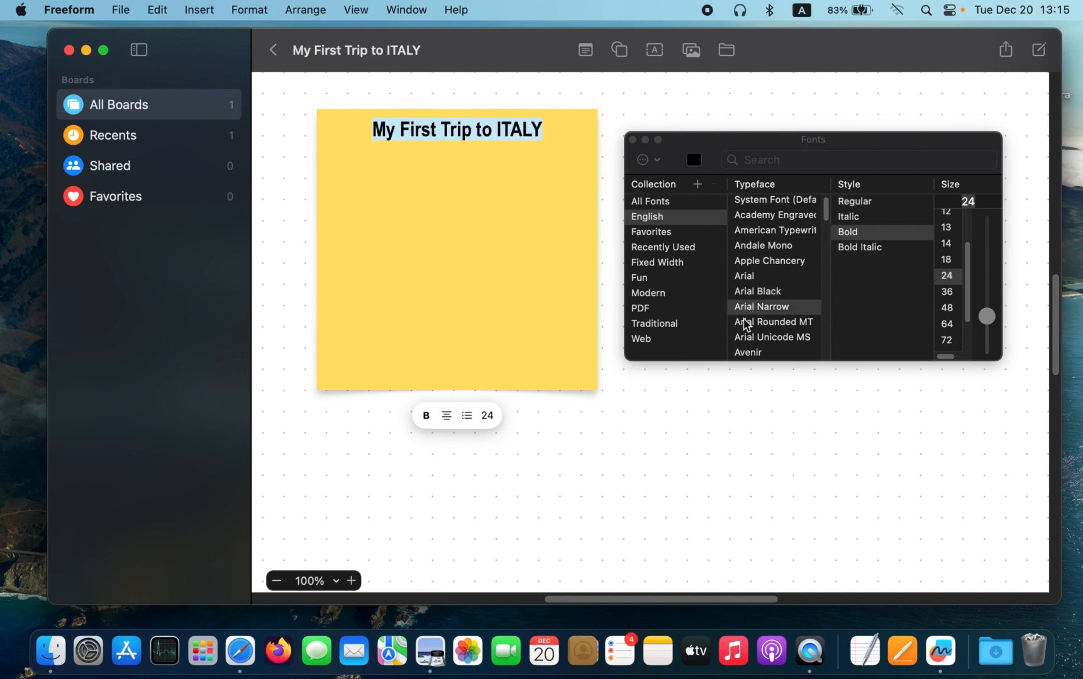
left_click(748, 322)
left_click(749, 338)
scroll(755, 301, "down", 3)
scroll(760, 268, "down", 1)
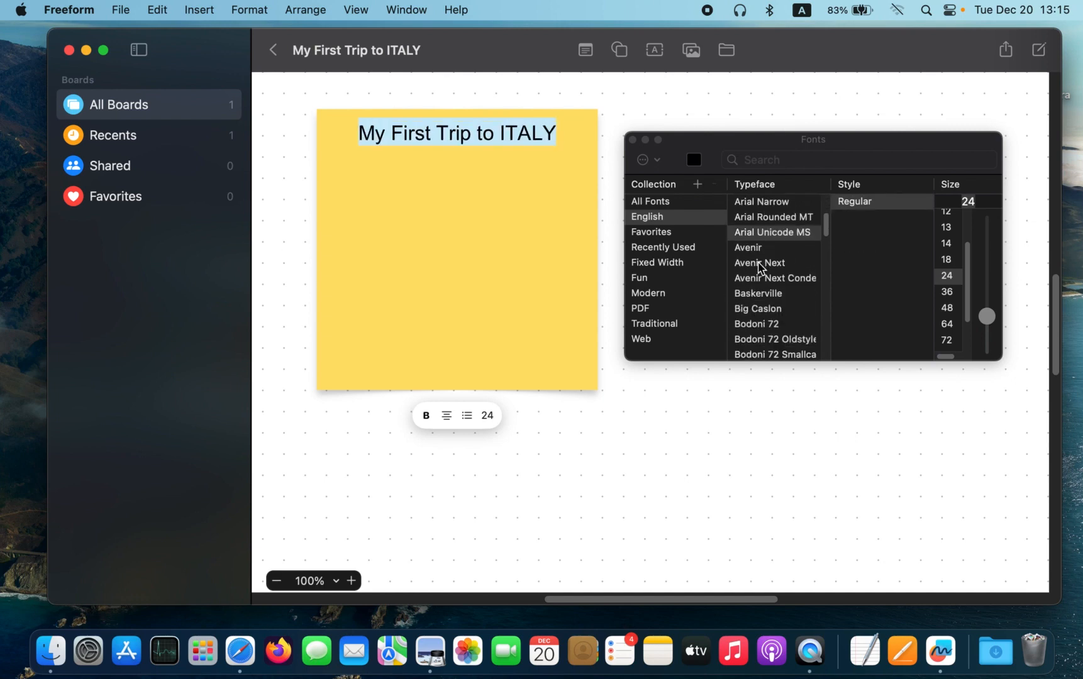
left_click(758, 263)
left_click(753, 248)
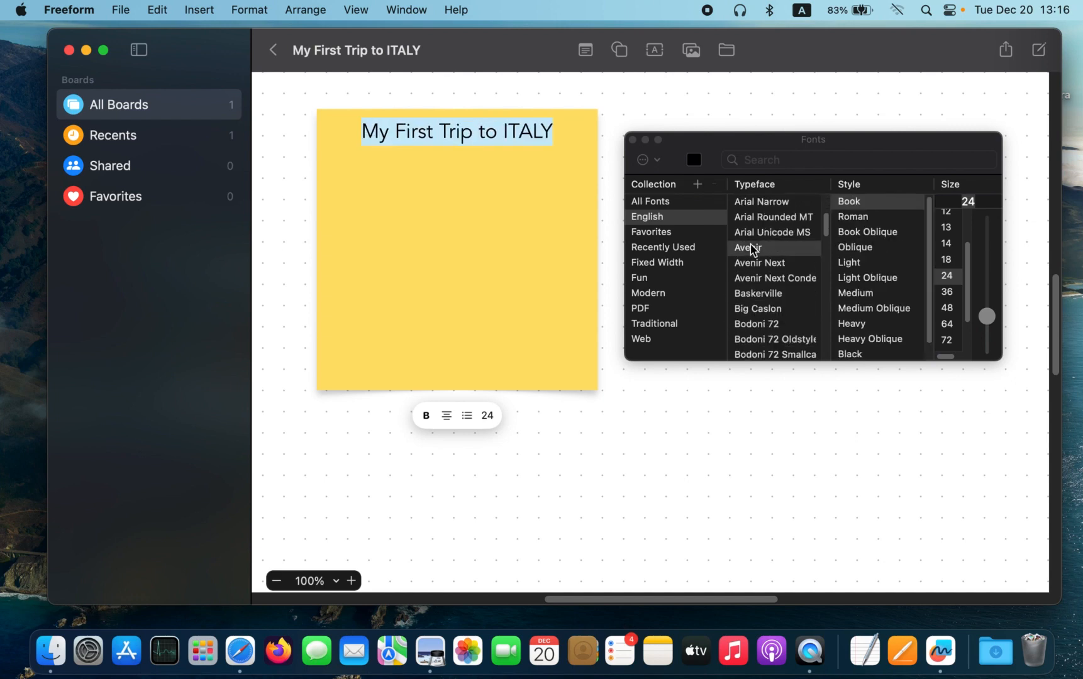
left_click(754, 294)
left_click(751, 308)
left_click(746, 339)
scroll(770, 252, "up", 4)
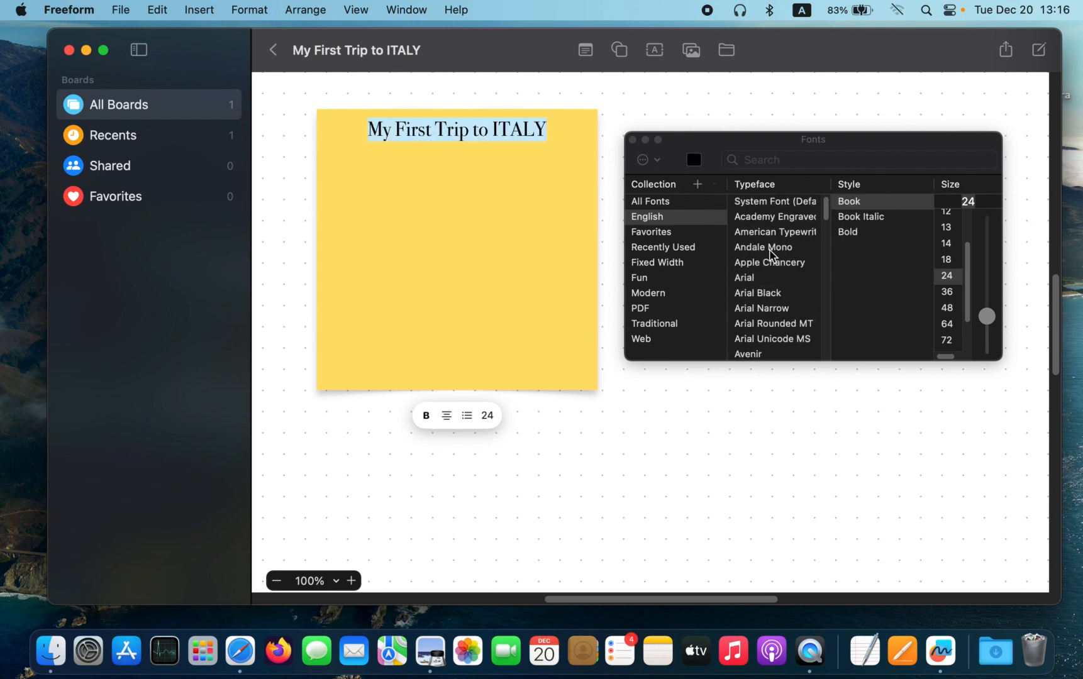
left_click(746, 279)
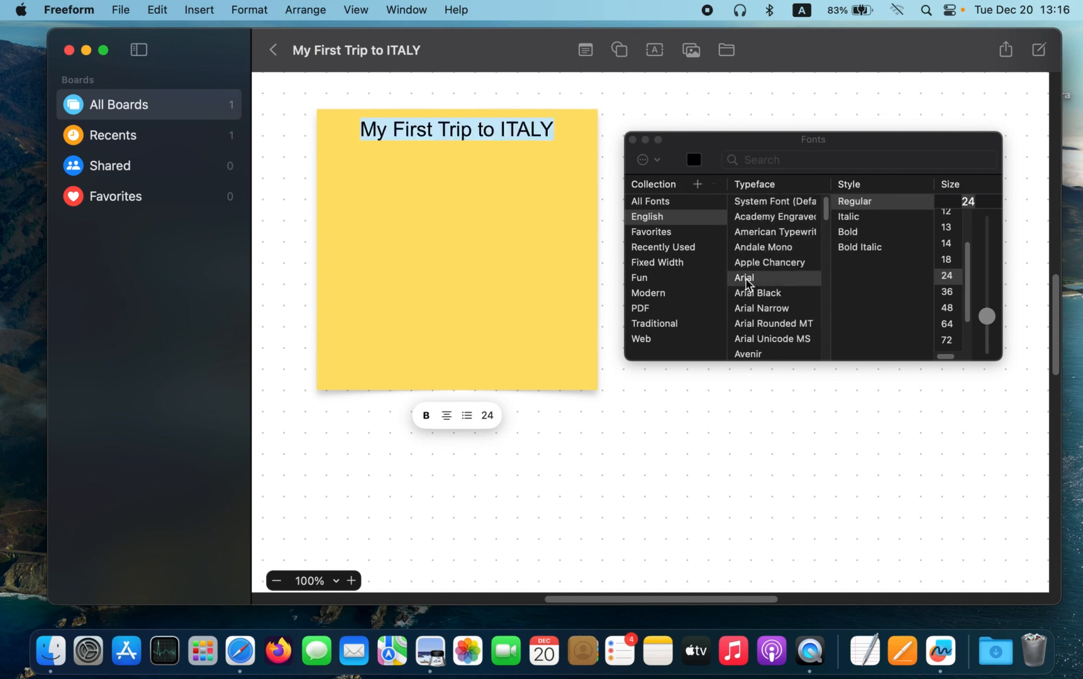
Make the note's Arial text bold, try font sizes 48, 18, 14 and 36, and set the size back to 24
left_click(849, 235)
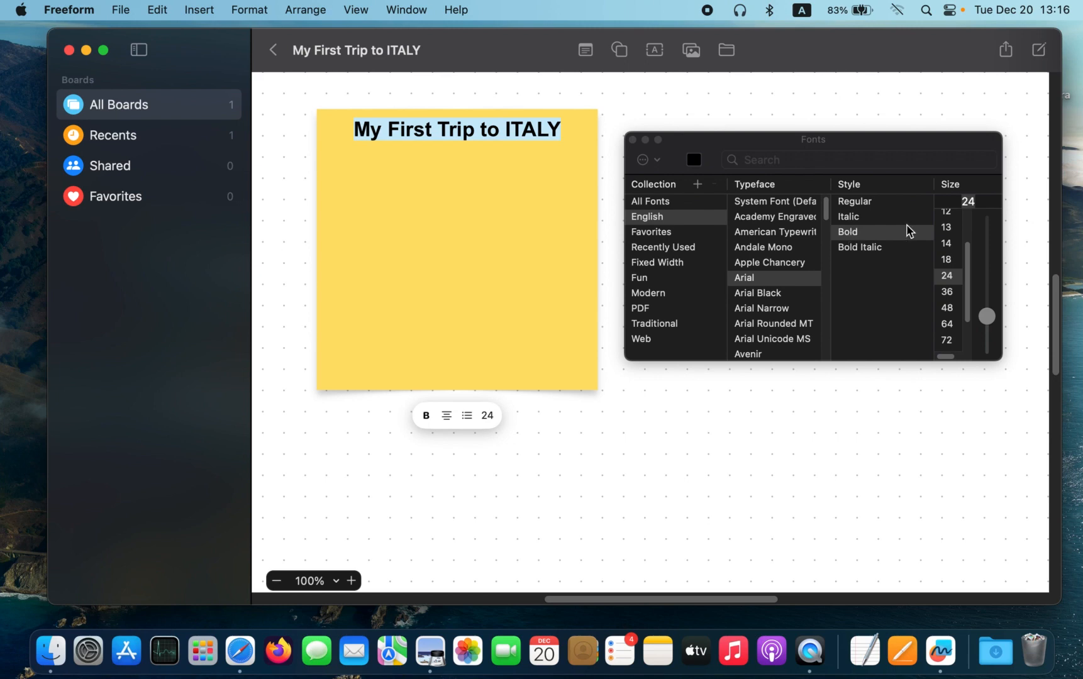
left_click(949, 308)
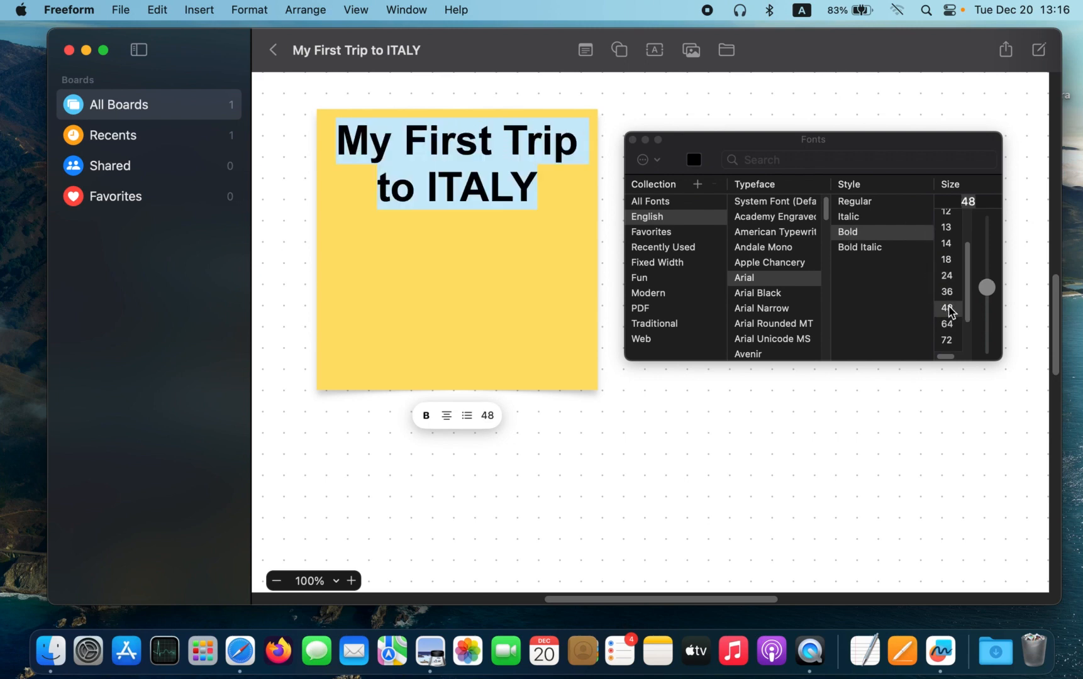
left_click(946, 259)
left_click(947, 243)
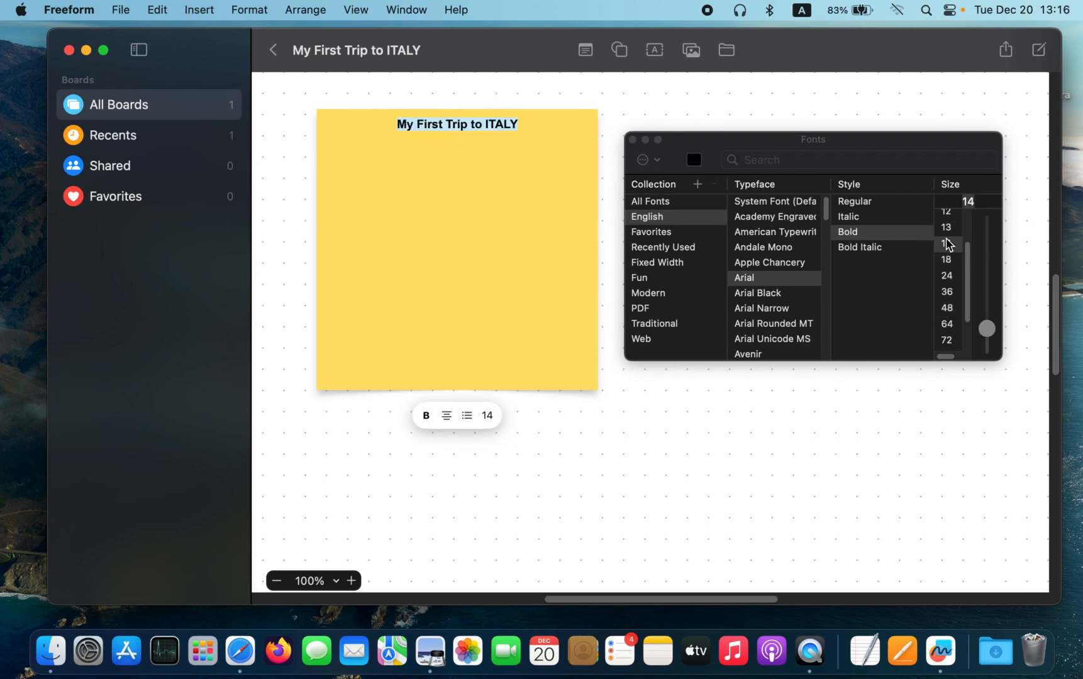
left_click(947, 291)
left_click(946, 274)
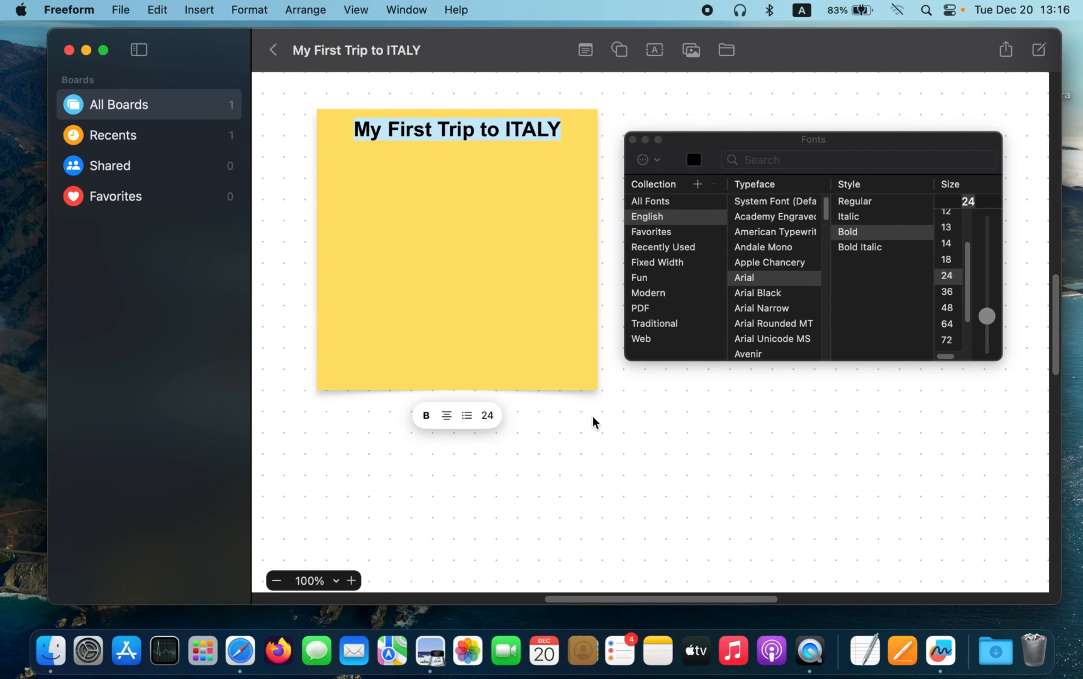
Set the text colour of the sticky note's title to red with the colour wheel at full brightness
left_click(694, 161)
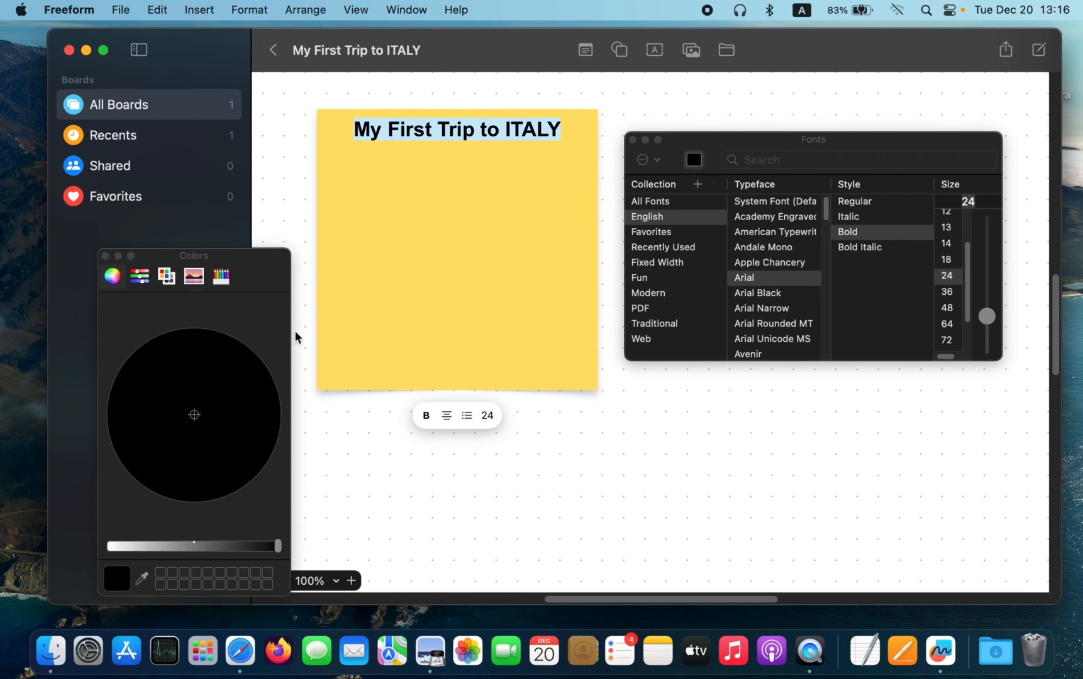
left_click(277, 546)
left_click_drag(277, 547, 67, 537)
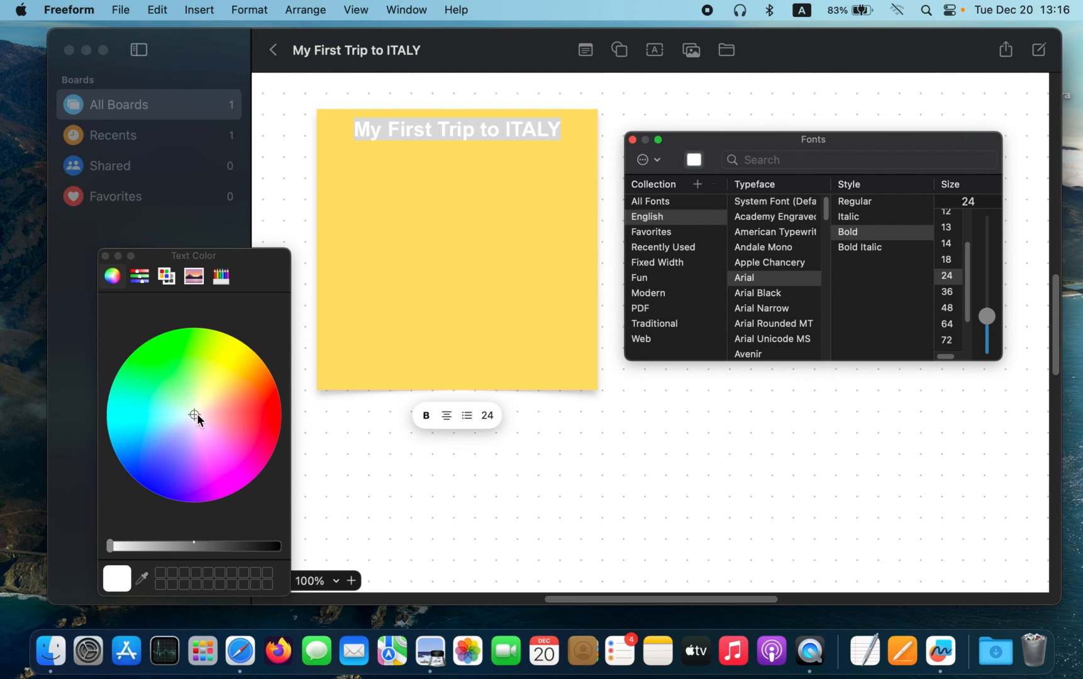
left_click_drag(196, 413, 272, 412)
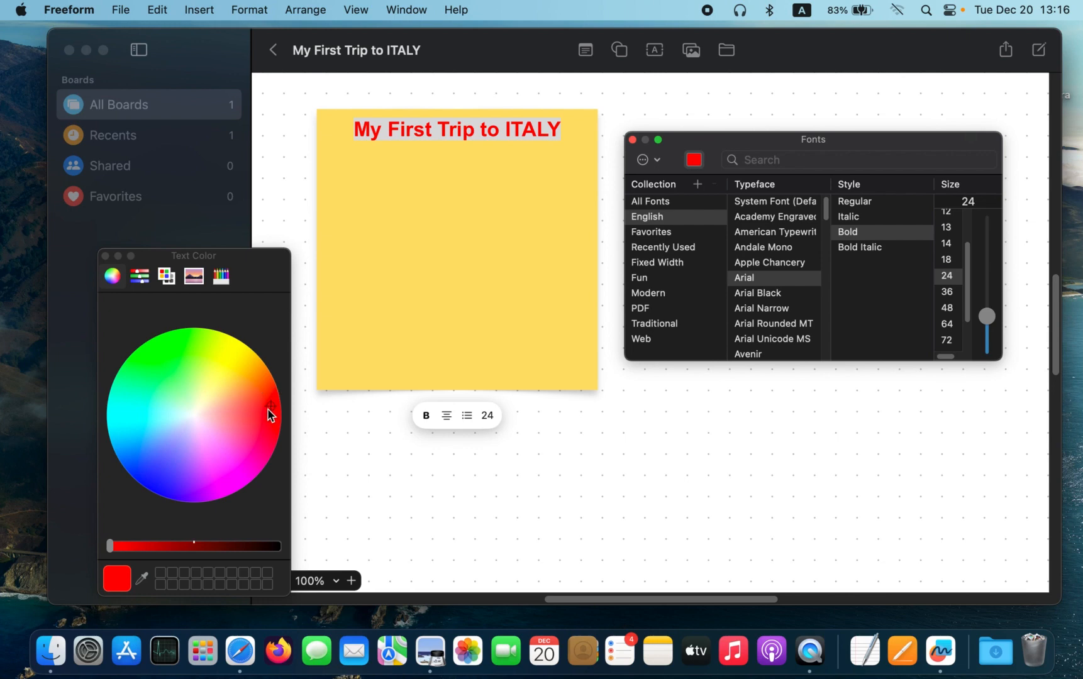
Try Apple palette colours such as Brown and Orange on the note's title, set it to Red, and close the colour and font windows
left_click(163, 277)
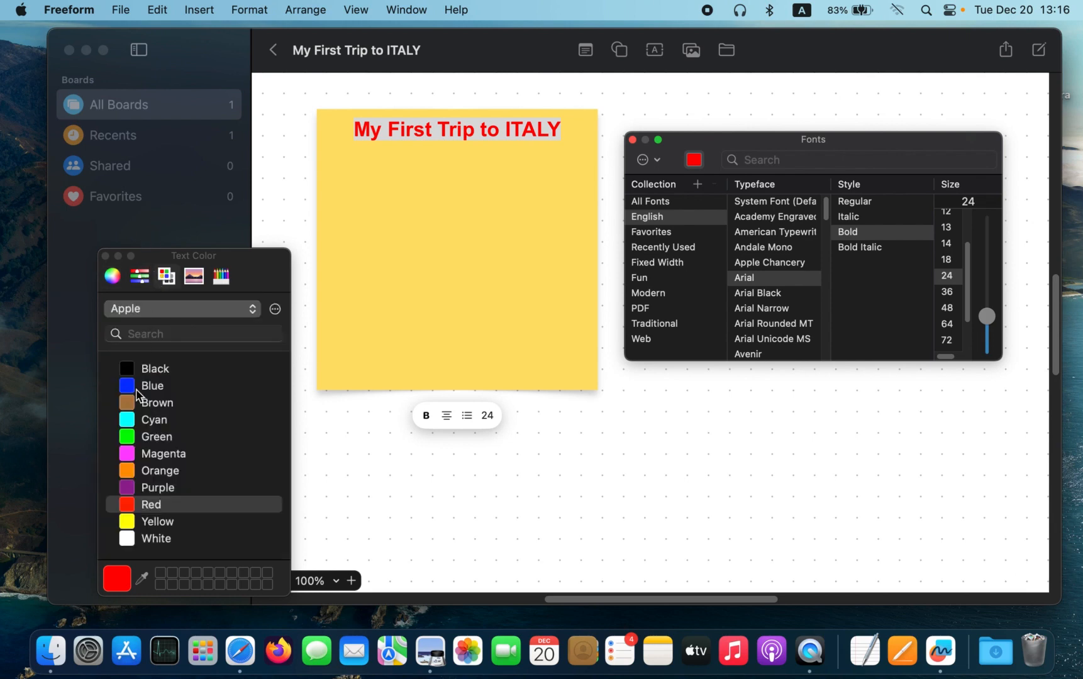
left_click(136, 390)
left_click(129, 404)
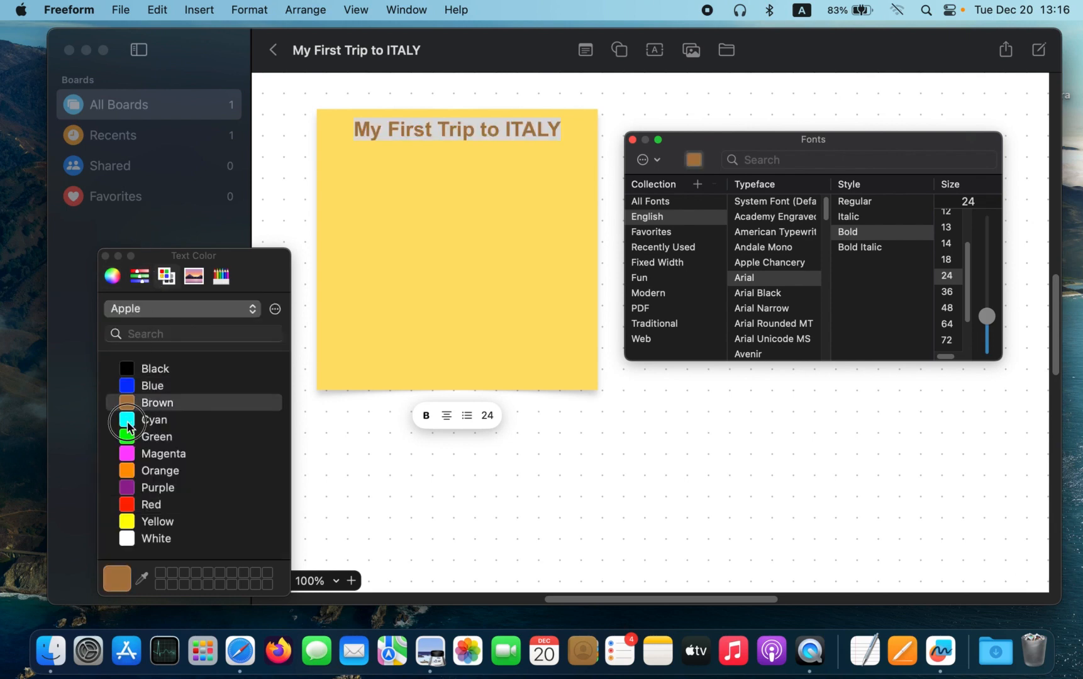
left_click(121, 420)
left_click(123, 454)
left_click(126, 472)
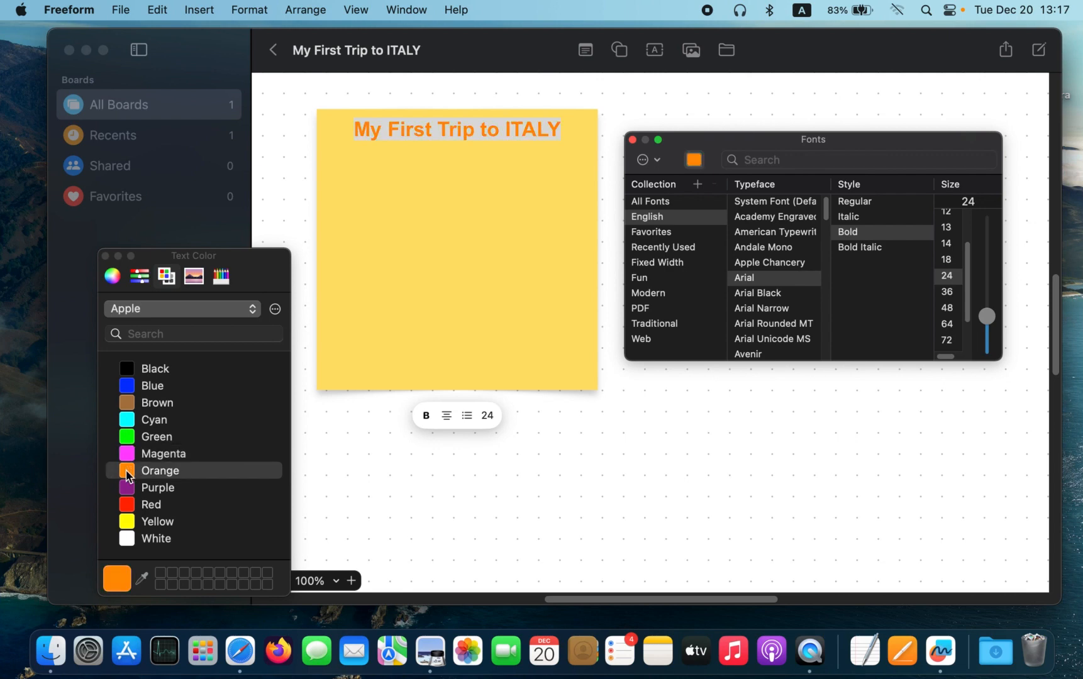
left_click(125, 506)
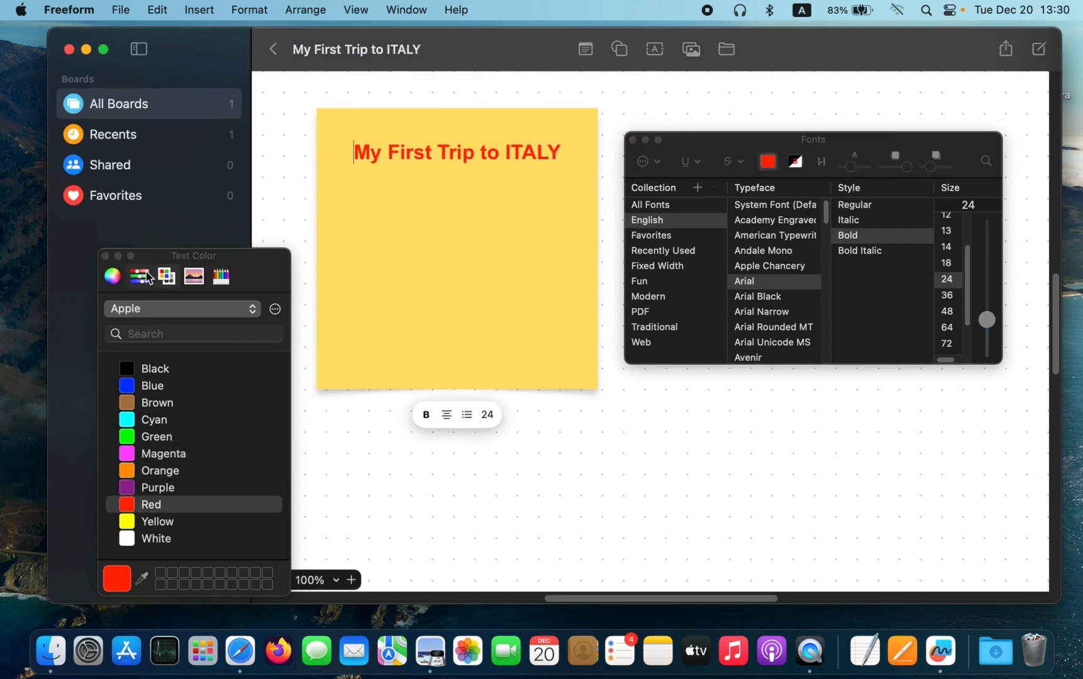
left_click(105, 256)
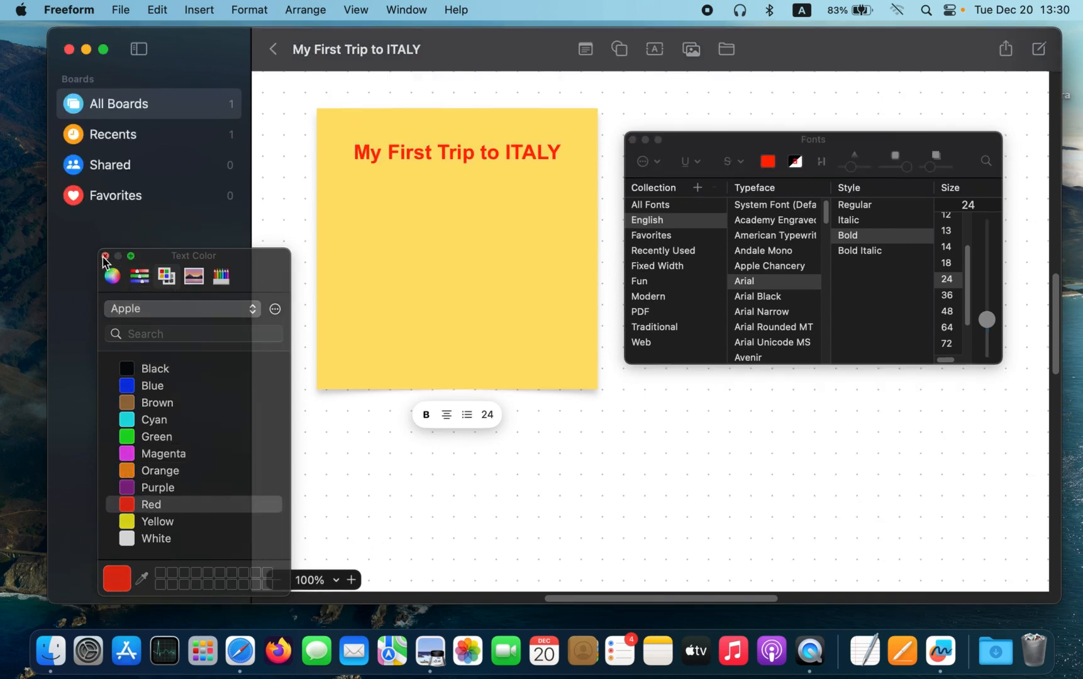
left_click(633, 141)
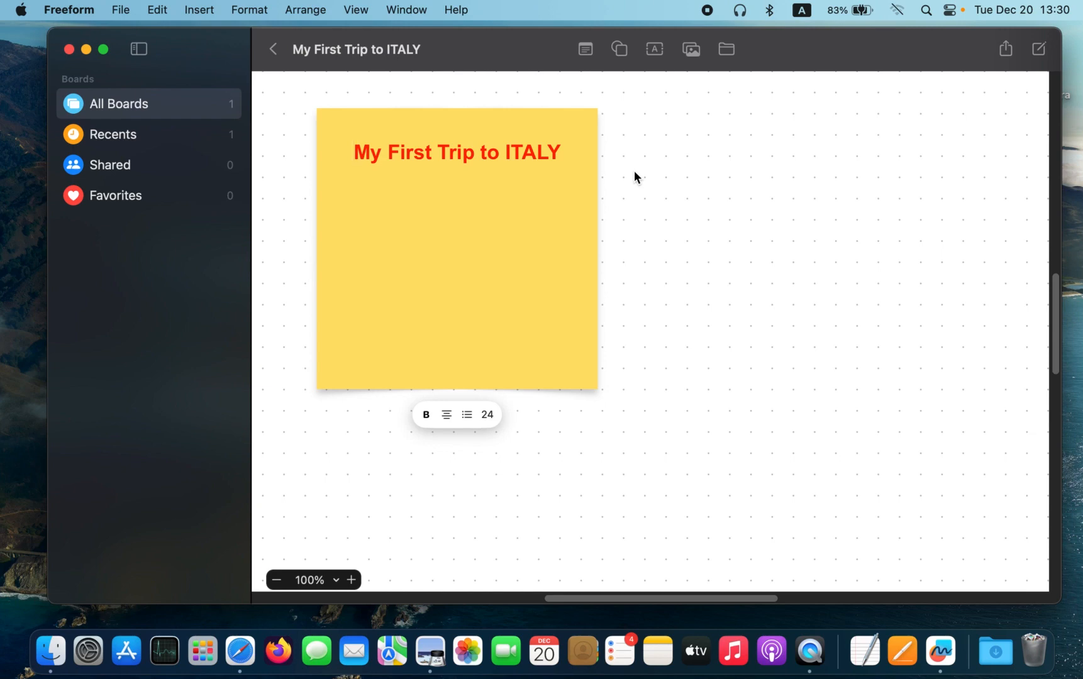
Insert an airplane emoji from the Travel & Places category before the title on the sticky note
key("ctrl+super+space")
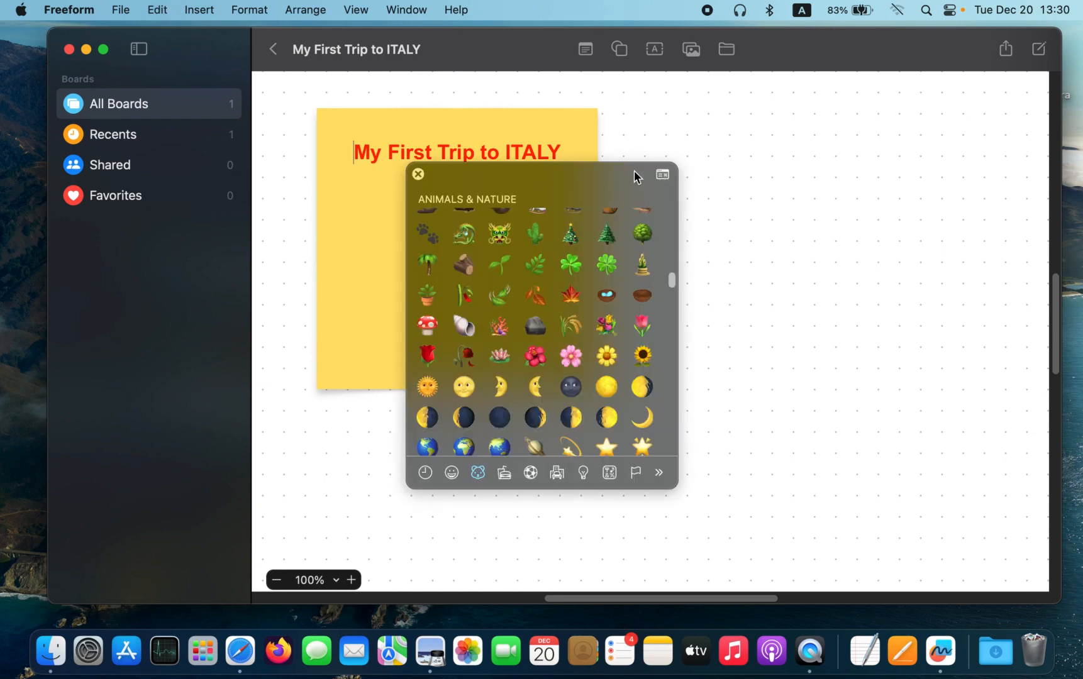
left_click_drag(579, 169, 847, 112)
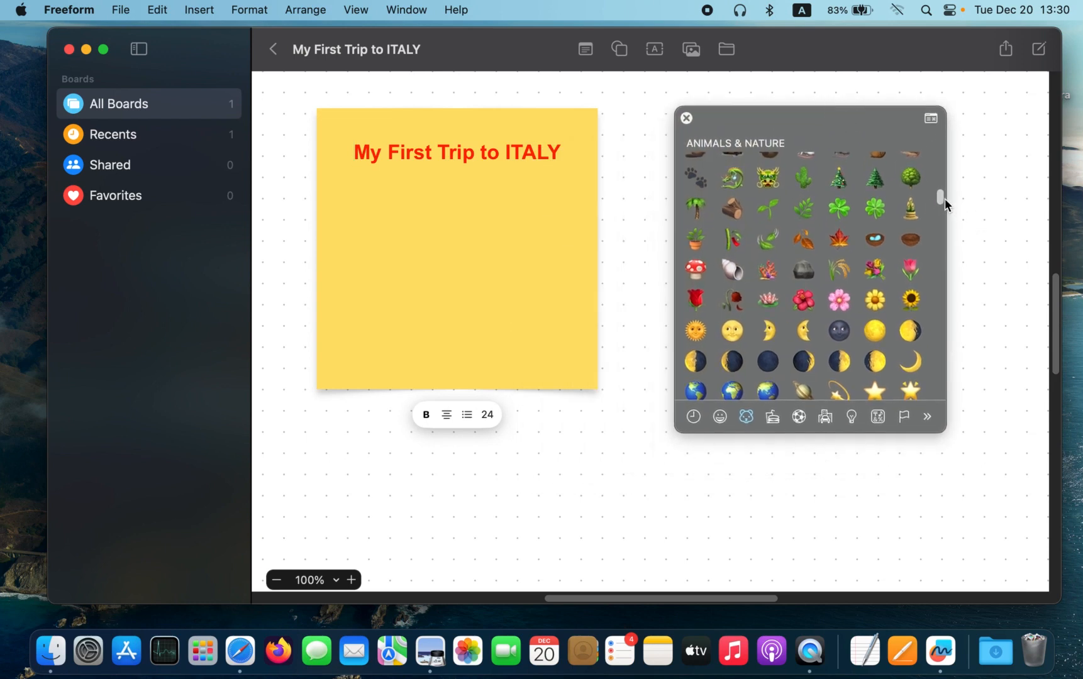
left_click_drag(941, 197, 935, 232)
left_click_drag(933, 227, 936, 231)
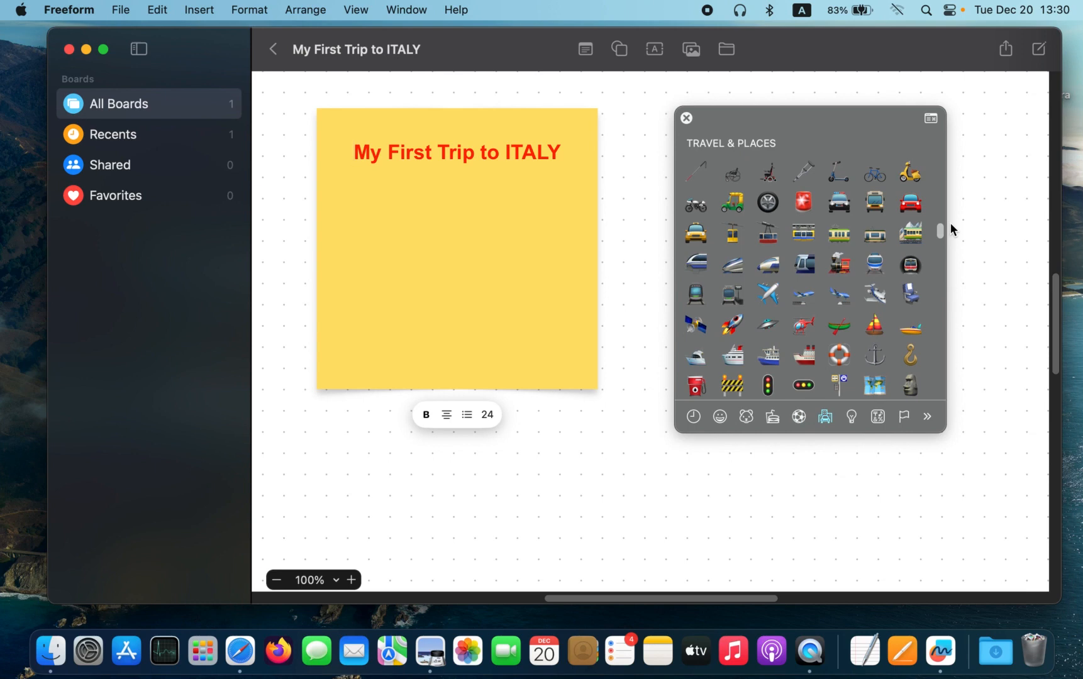
left_click(354, 151)
left_click(769, 294)
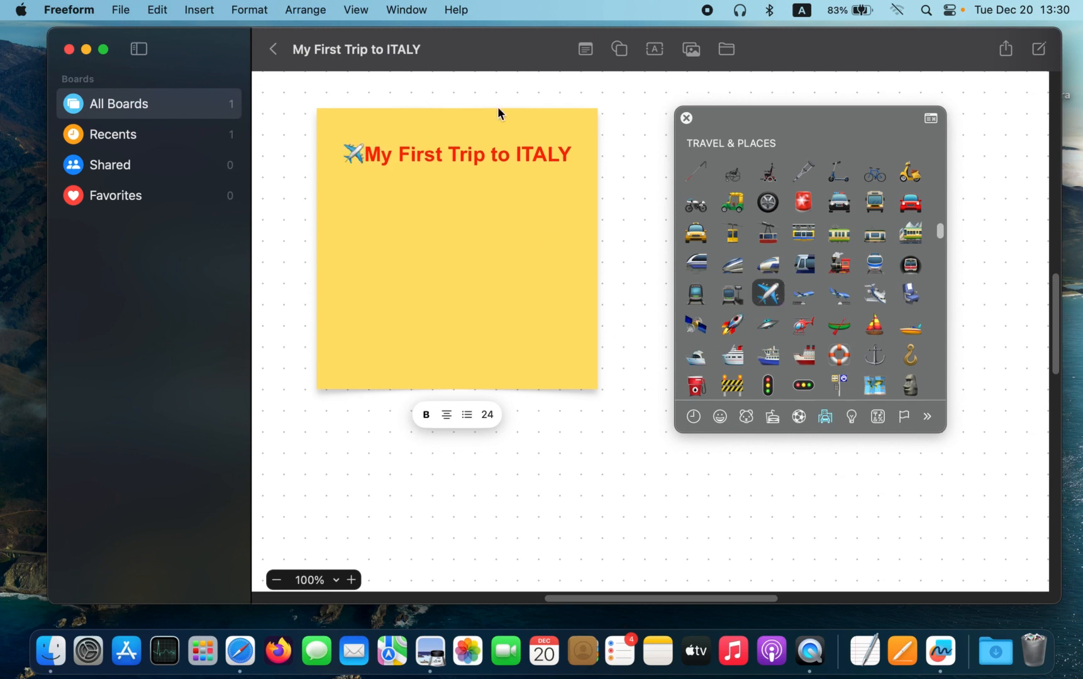
Add the same airplane emoji after the word ITALY in the title and close the emoji picker
left_click(578, 156)
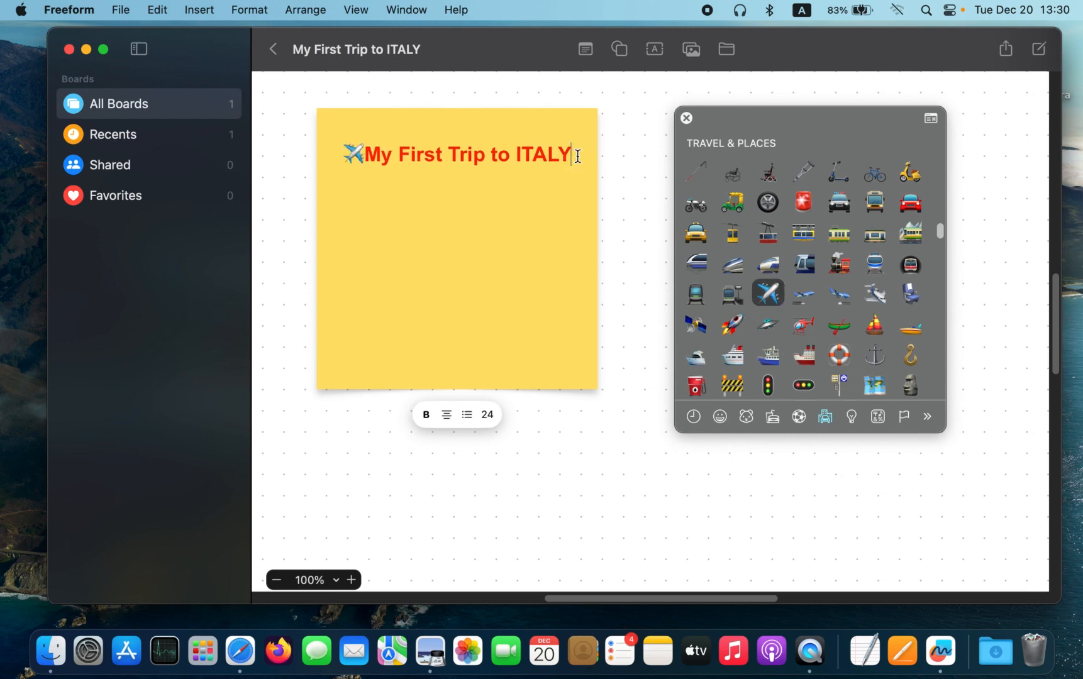
left_click(771, 295)
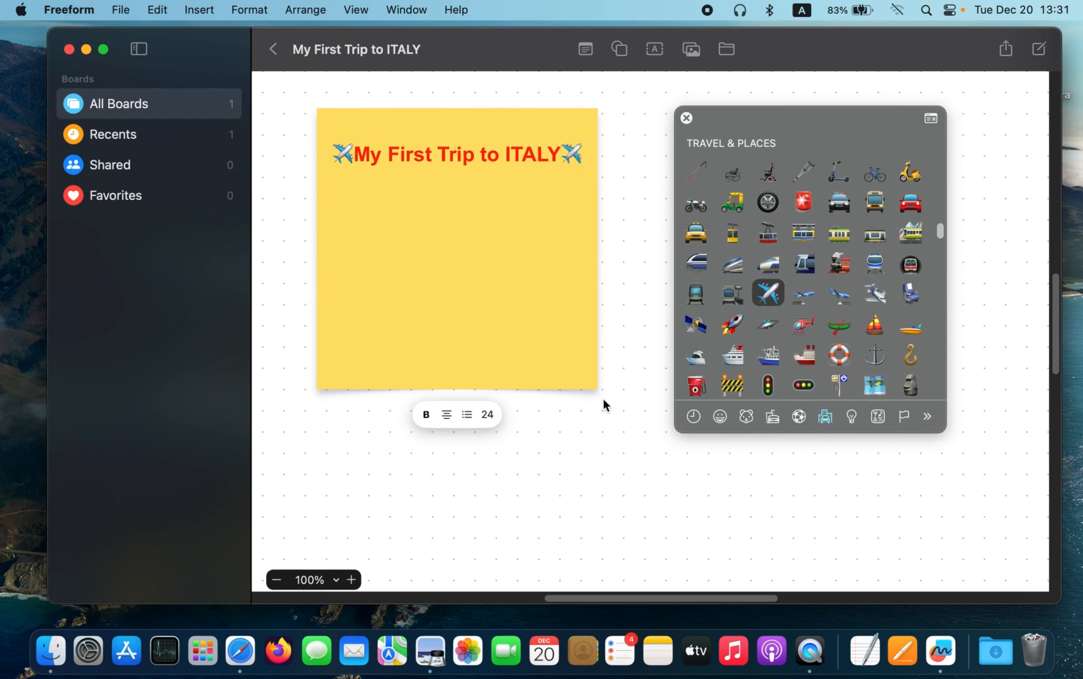
left_click(686, 117)
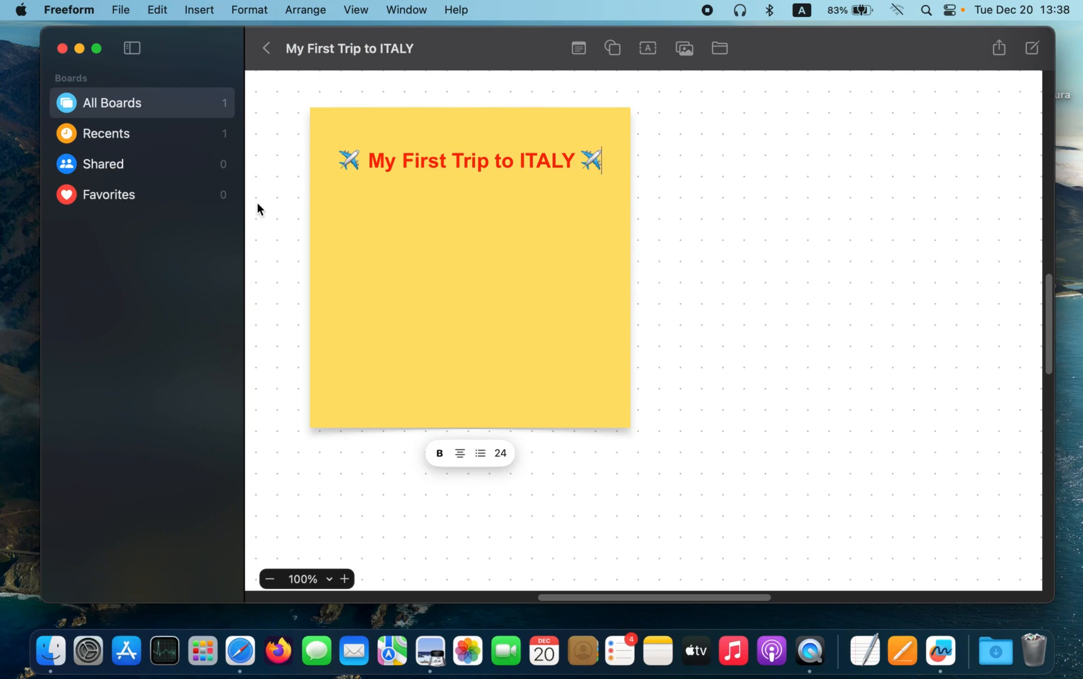
Try sizes 36 and 48 on the first airplane emoji, set it back to 24, and deselect the note
double_click(347, 156)
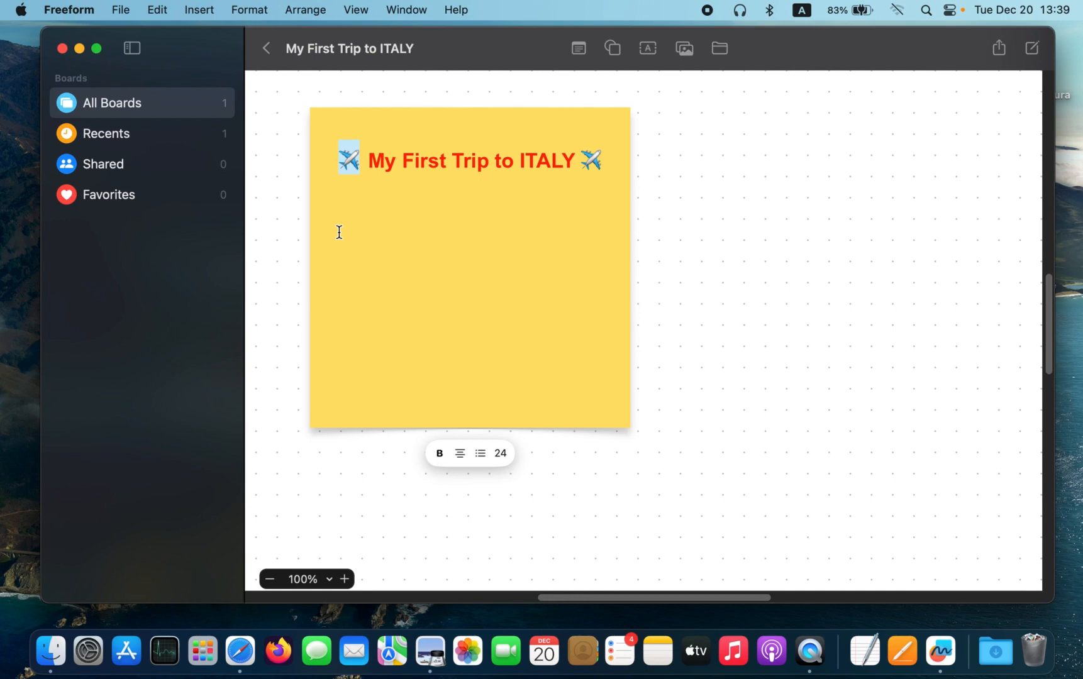
left_click(503, 454)
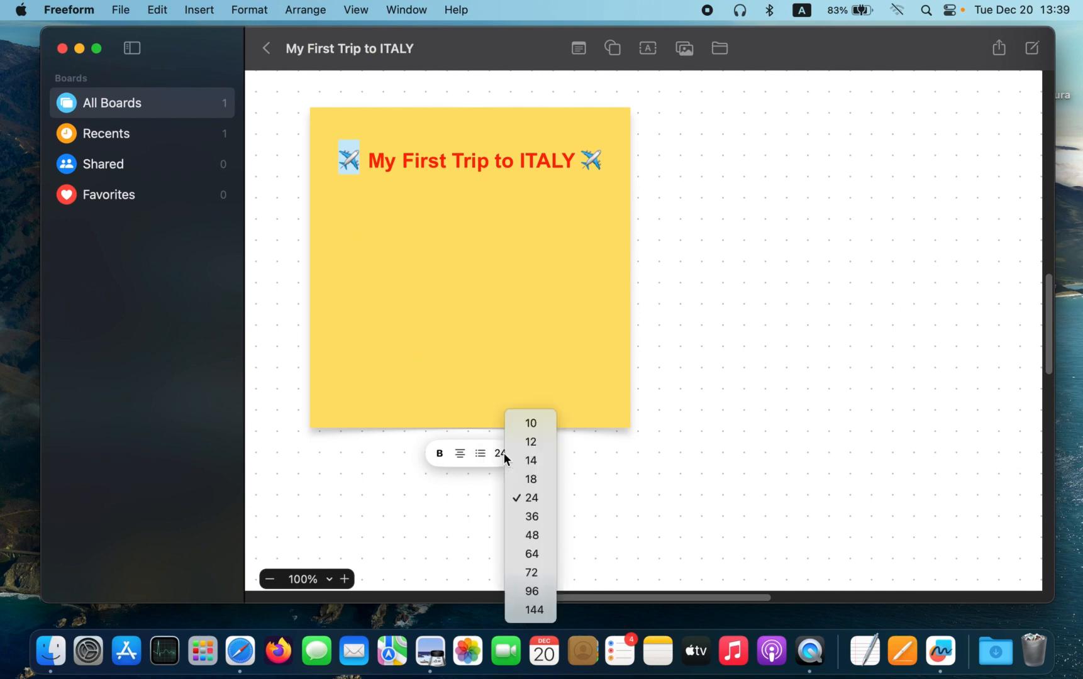
left_click(532, 517)
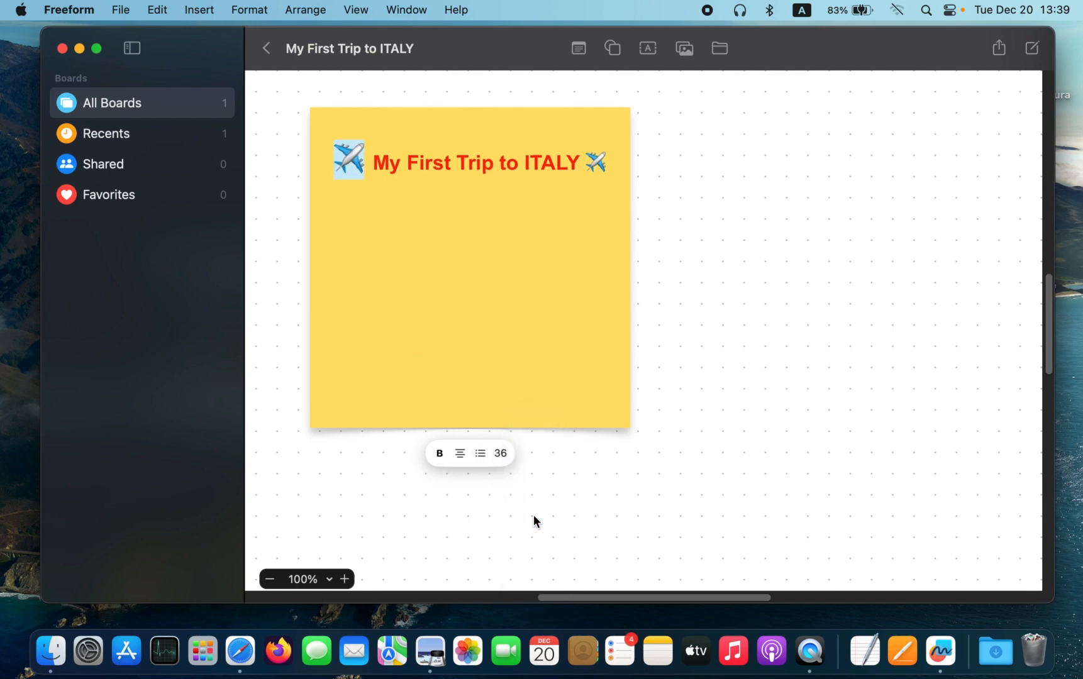
left_click(503, 454)
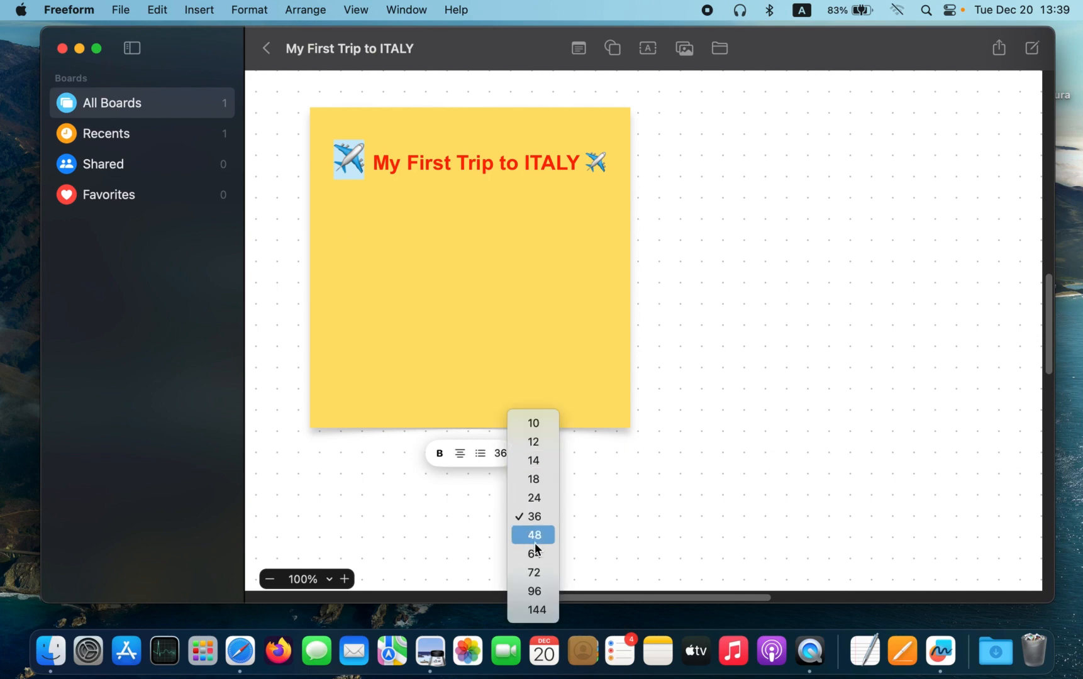
left_click(534, 535)
left_click(503, 448)
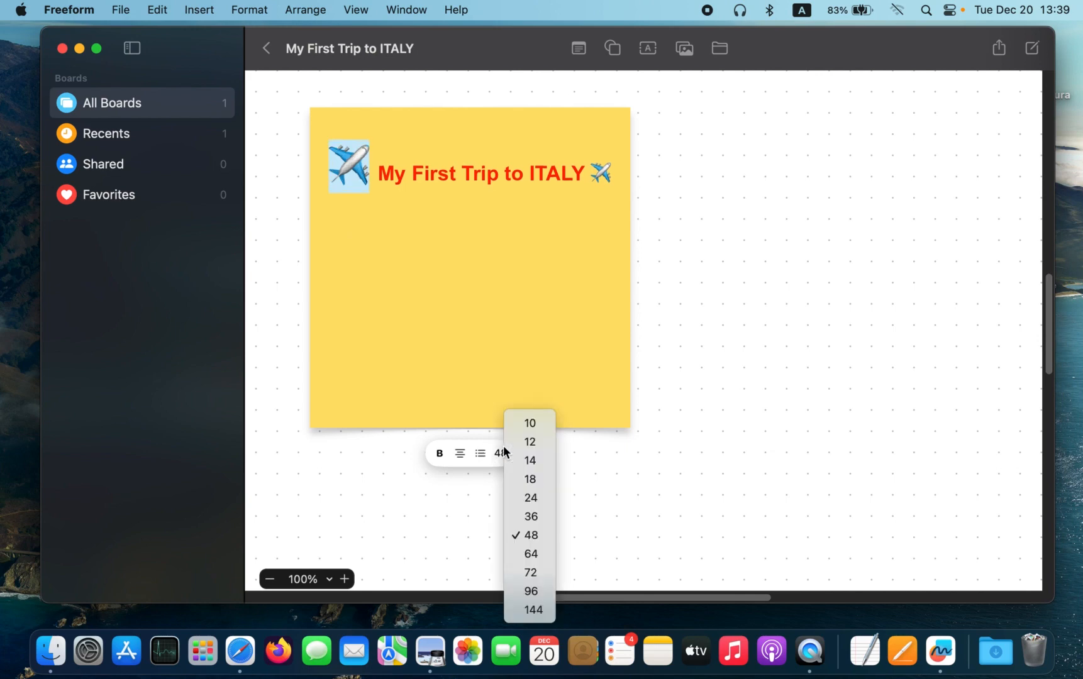
left_click(531, 498)
left_click(618, 457)
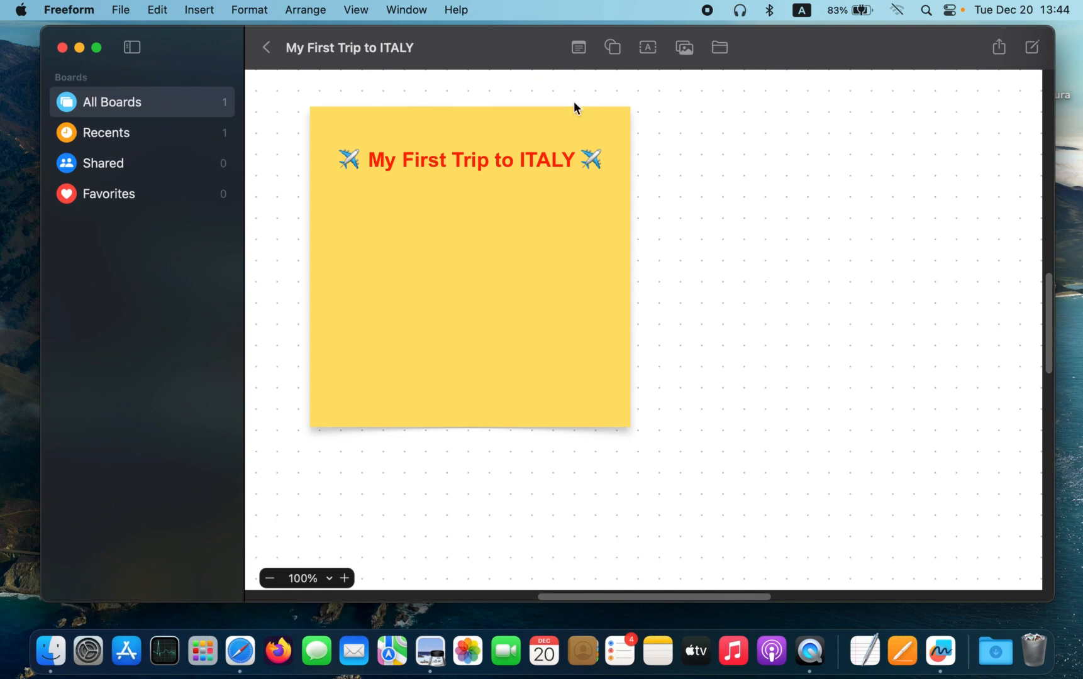
Browse the shapes library categories, including Animals, Nature, Symbols, Arts, Science, Activities, Work and Ornaments
left_click(613, 46)
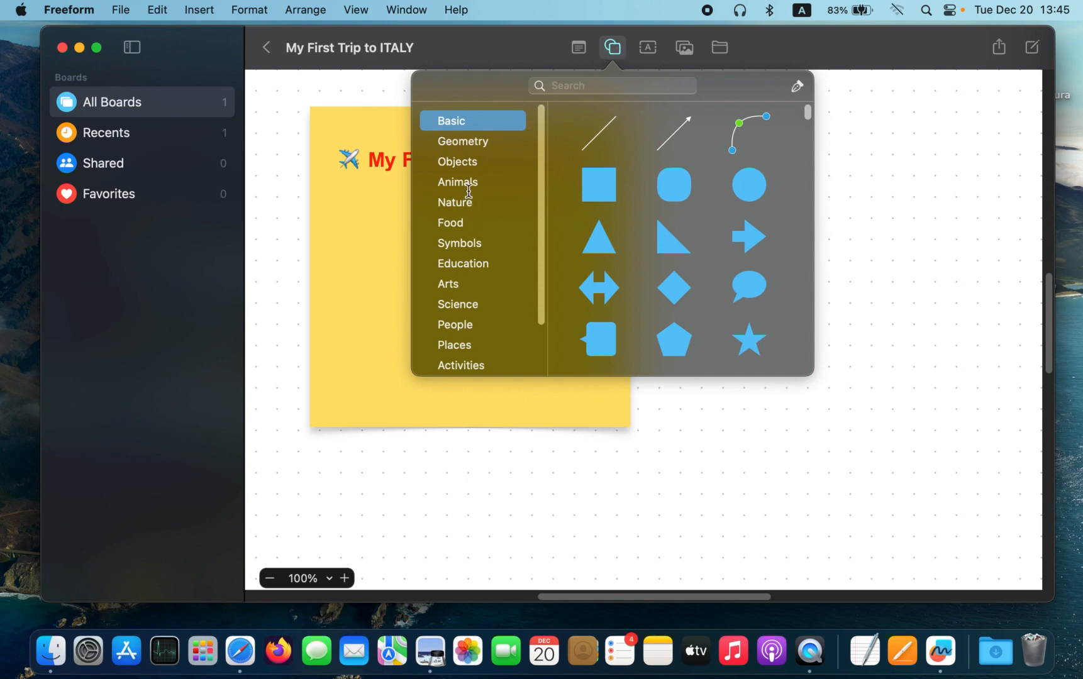
left_click(459, 182)
left_click(456, 202)
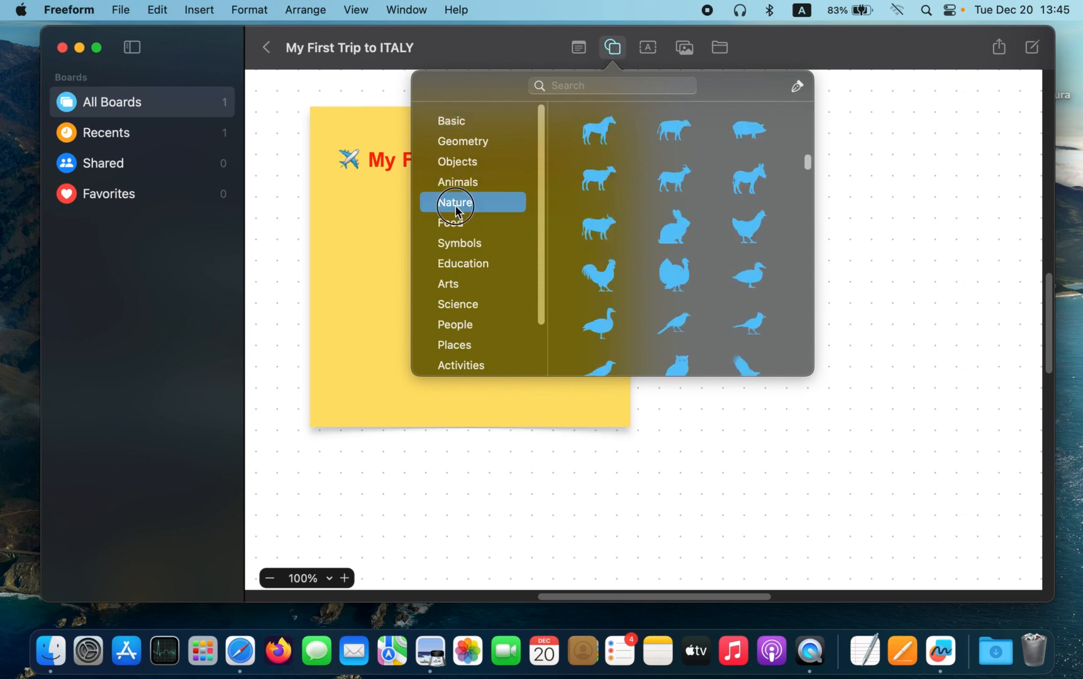
left_click(458, 242)
left_click(460, 283)
left_click(454, 306)
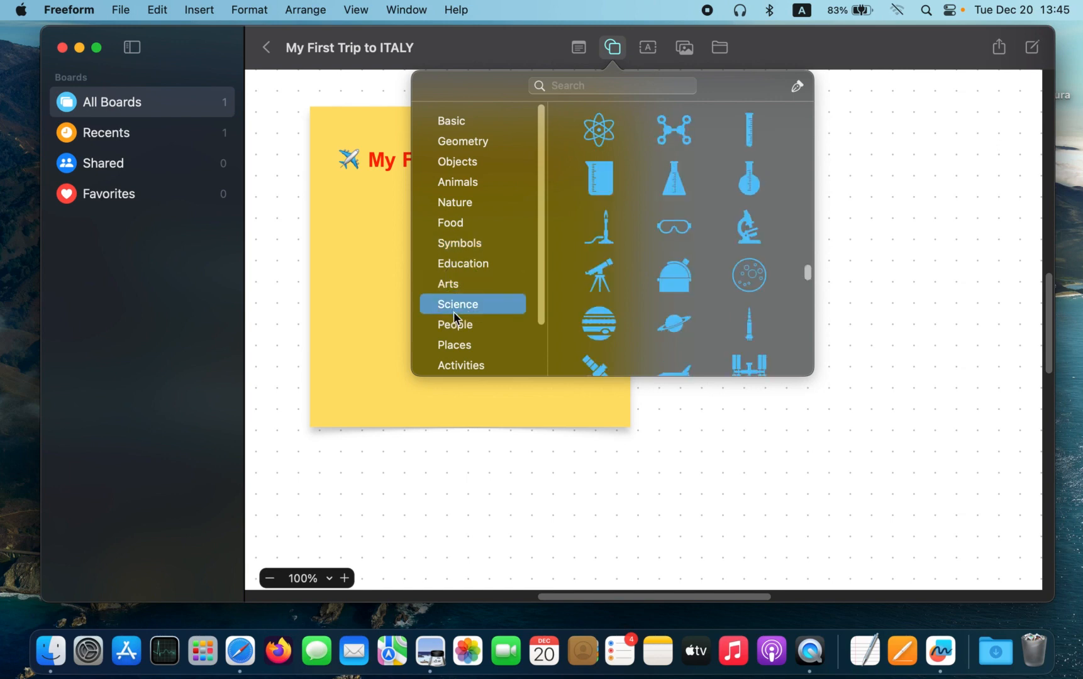
scroll(466, 327, "down", 2)
left_click(461, 305)
left_click(462, 346)
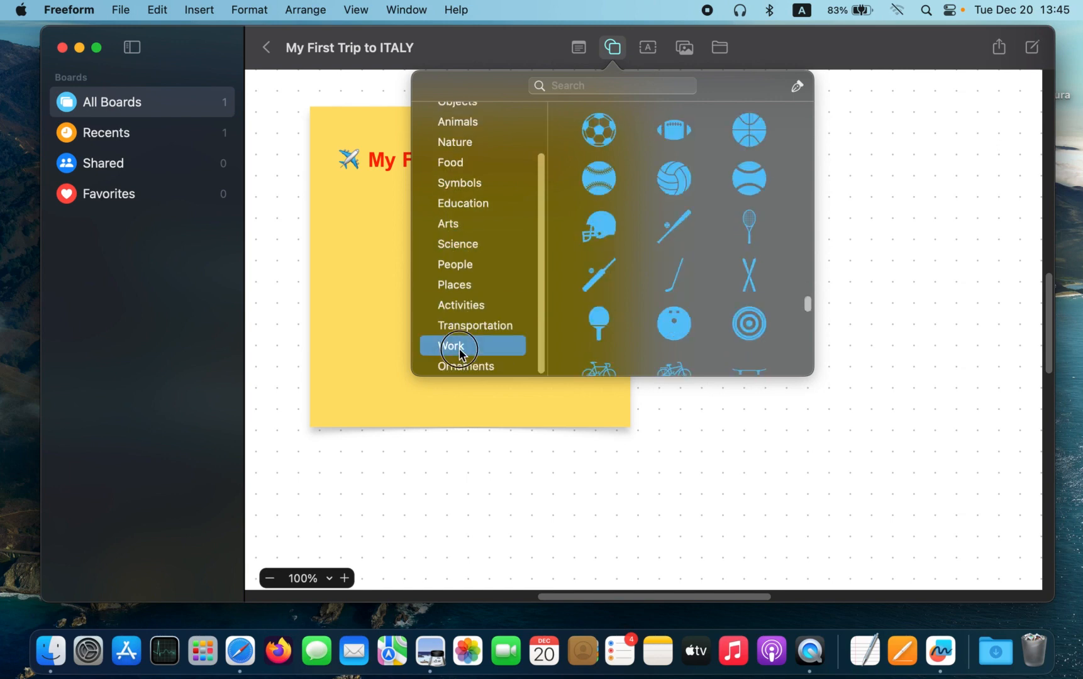
left_click(460, 365)
left_click(464, 304)
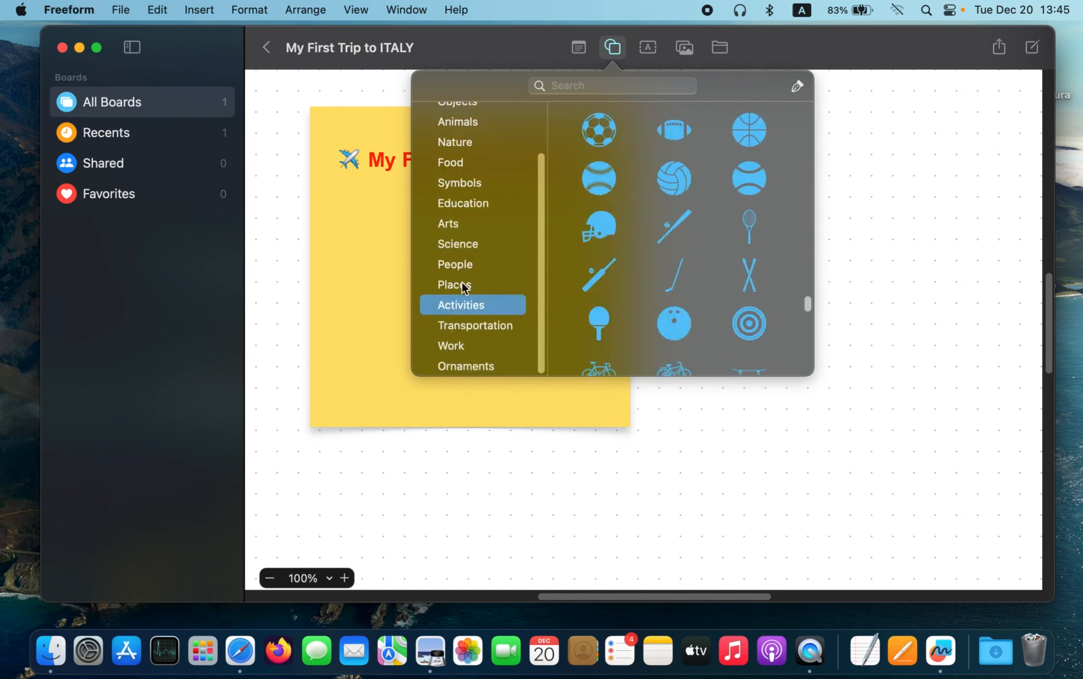
Insert the Colosseum shape from the Places category of the shapes library onto the board
left_click(462, 284)
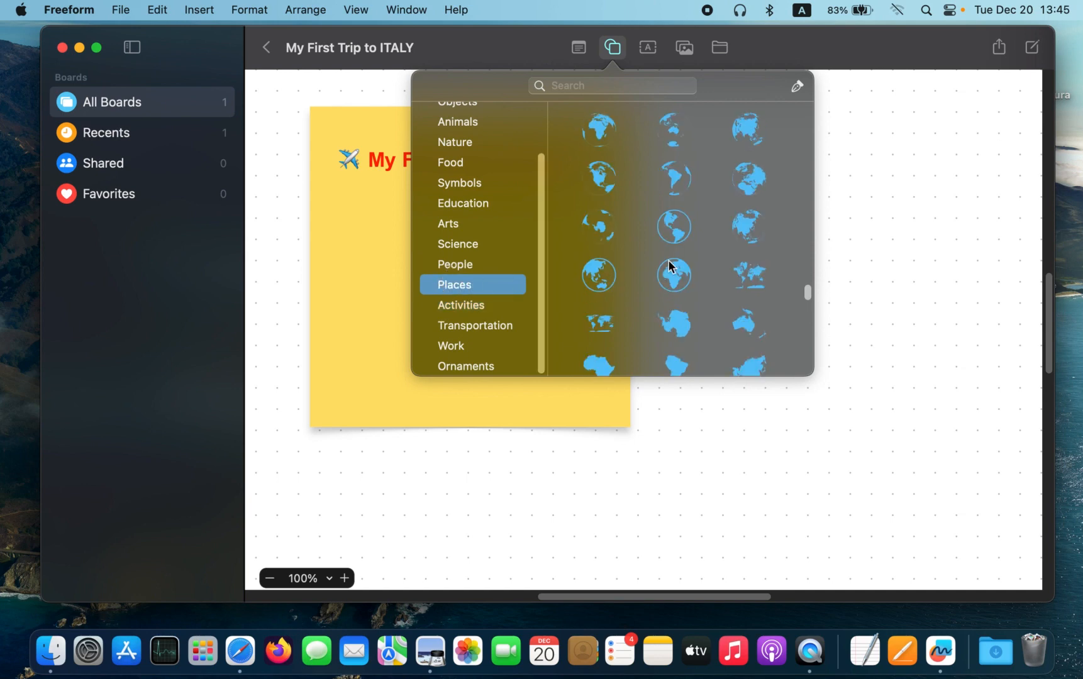
scroll(671, 264, "down", 3)
scroll(671, 265, "down", 5)
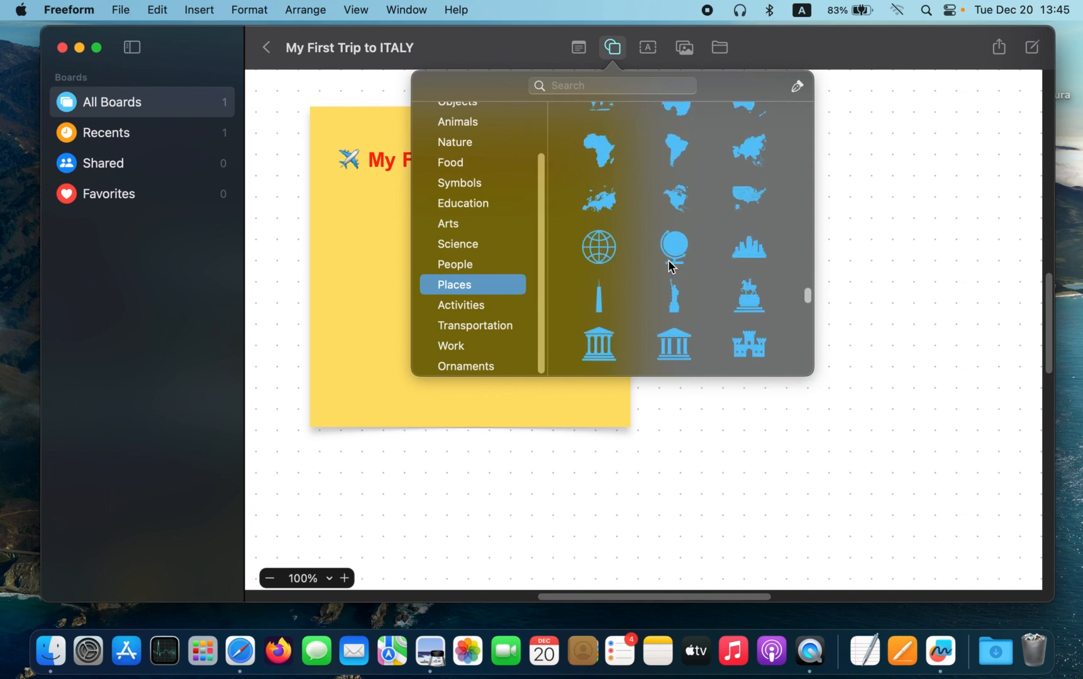
left_click(670, 306)
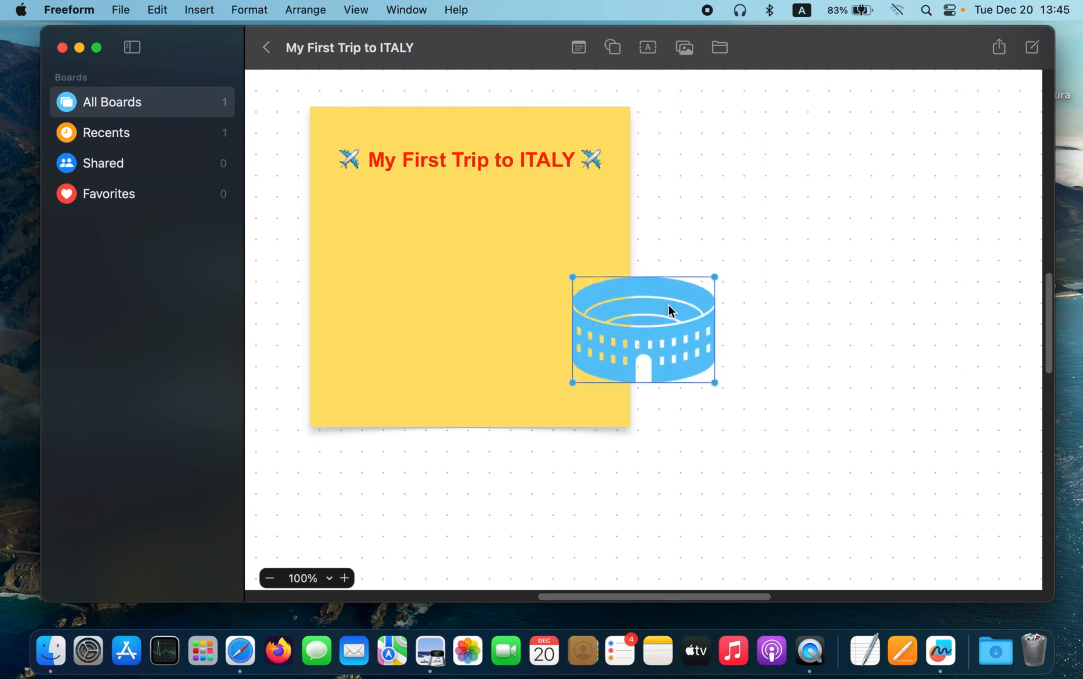
Move the Colosseum shape to the empty area beside the sticky note, enlarge it, and deselect it
left_click_drag(646, 350, 778, 205)
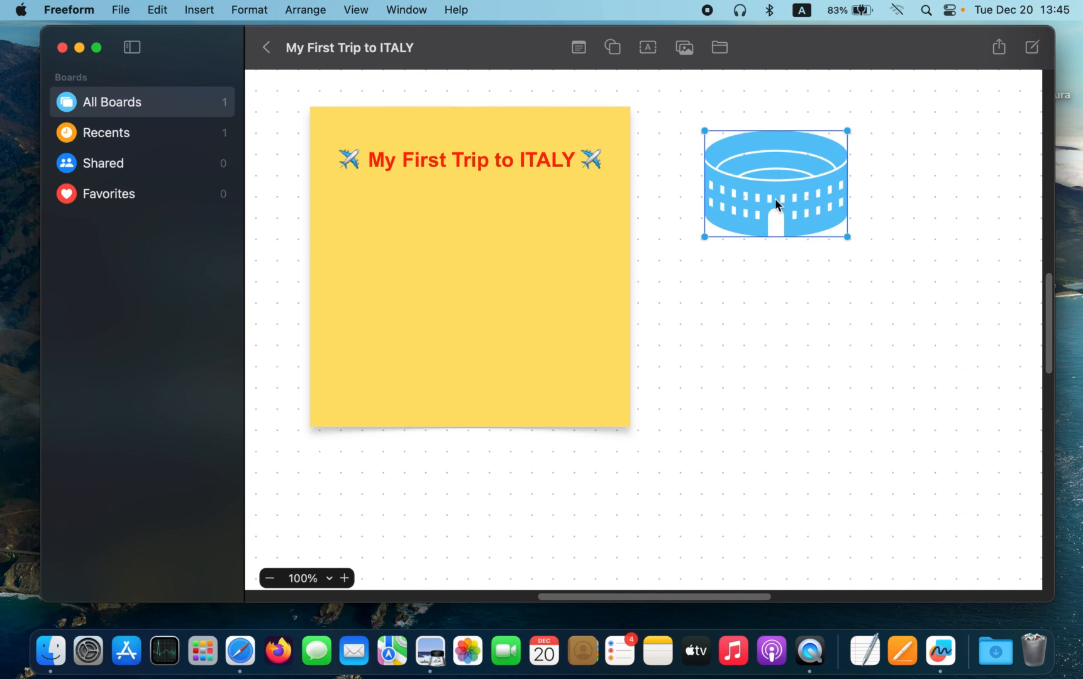
left_click_drag(846, 238, 794, 284)
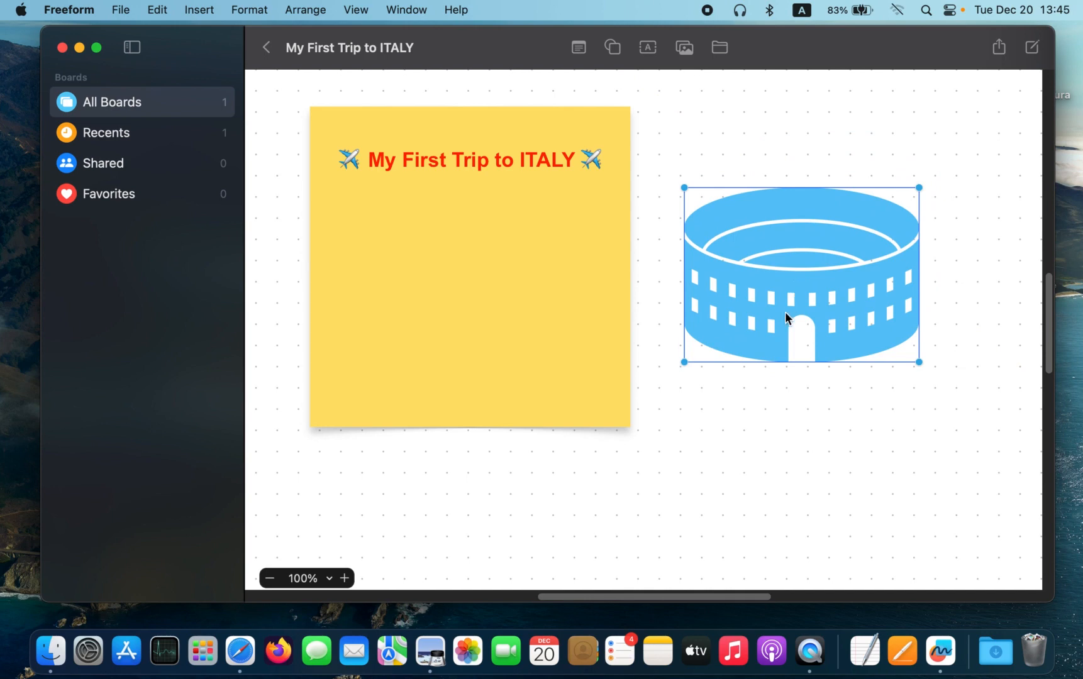
left_click(760, 407)
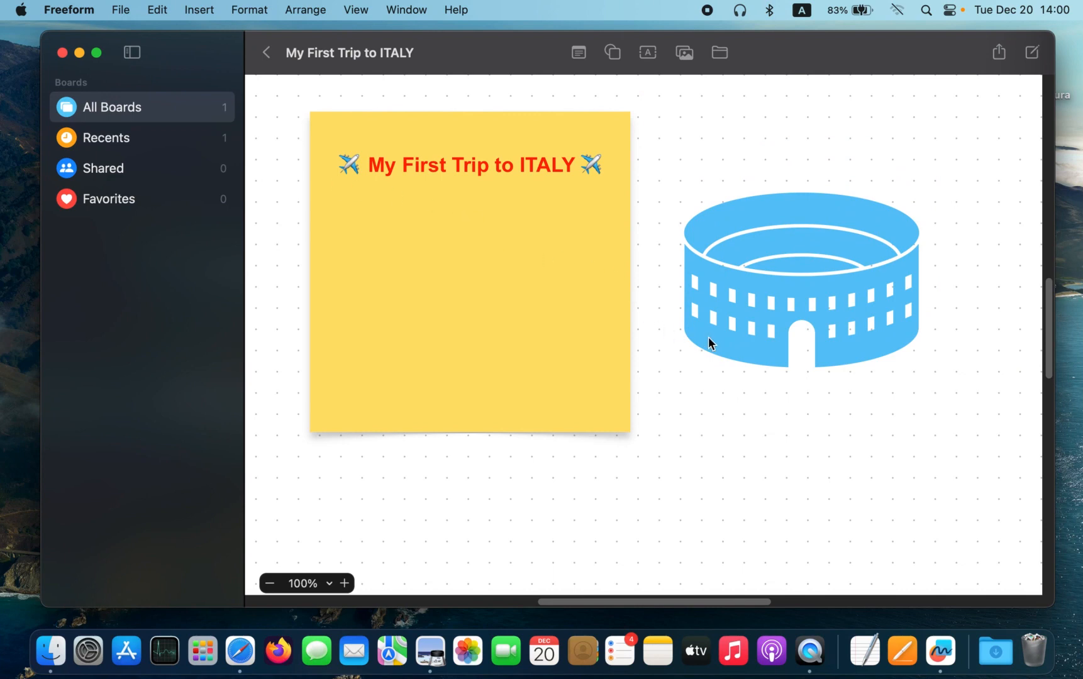
Try blue, green, yellow and orange fills on the Colosseum shape and set its fill to red
left_click(727, 343)
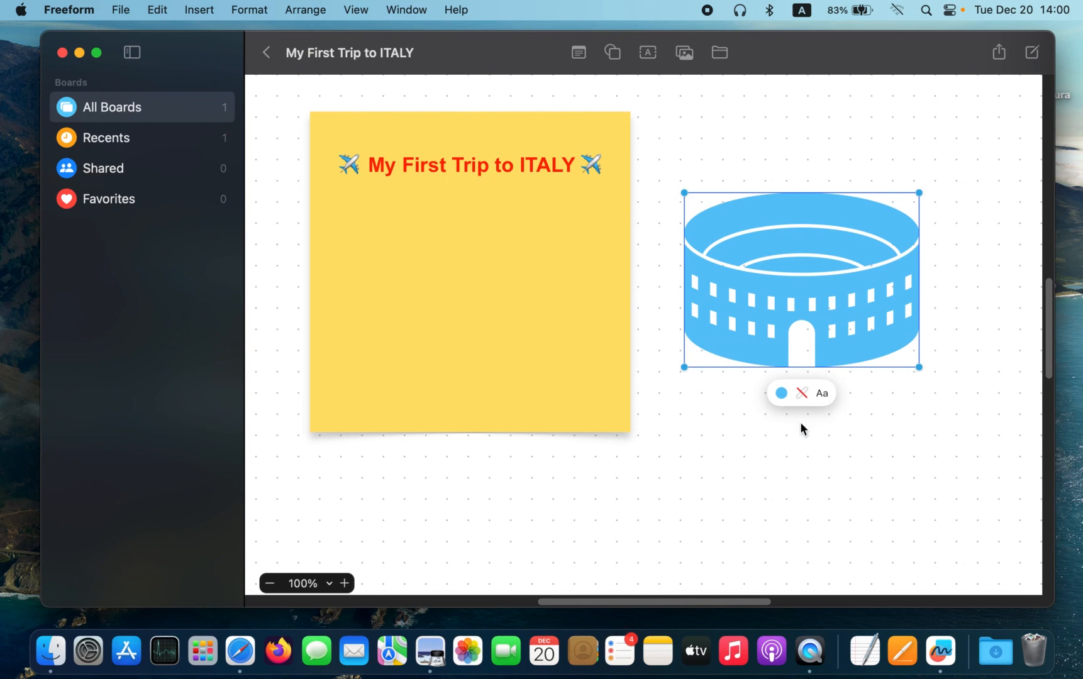
left_click(781, 394)
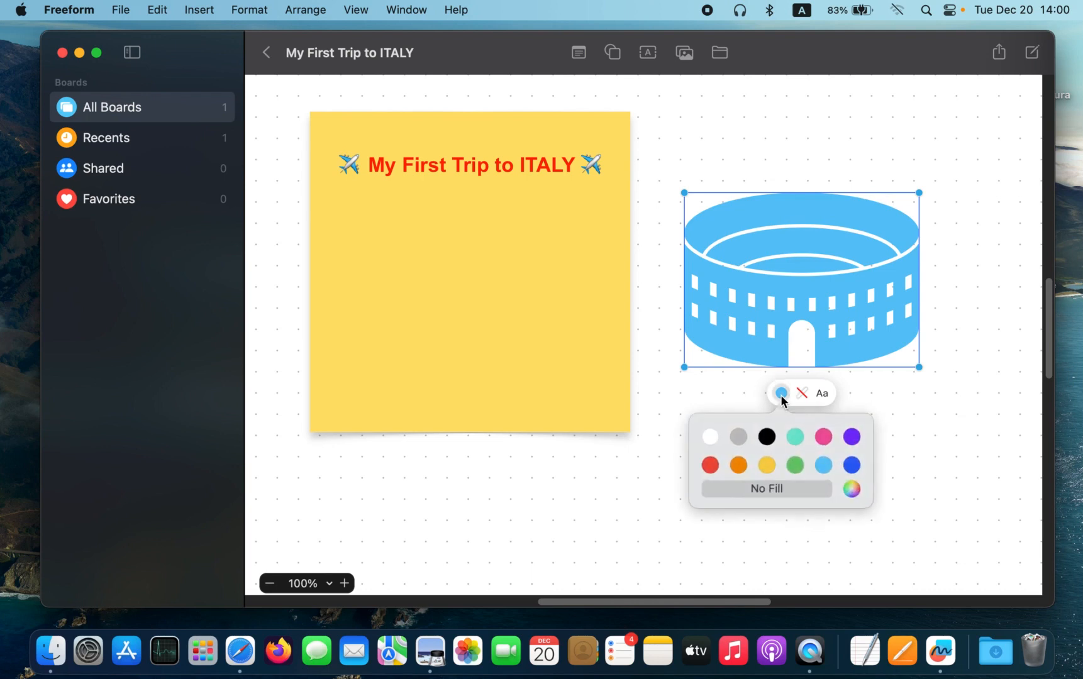
left_click(851, 465)
left_click(823, 464)
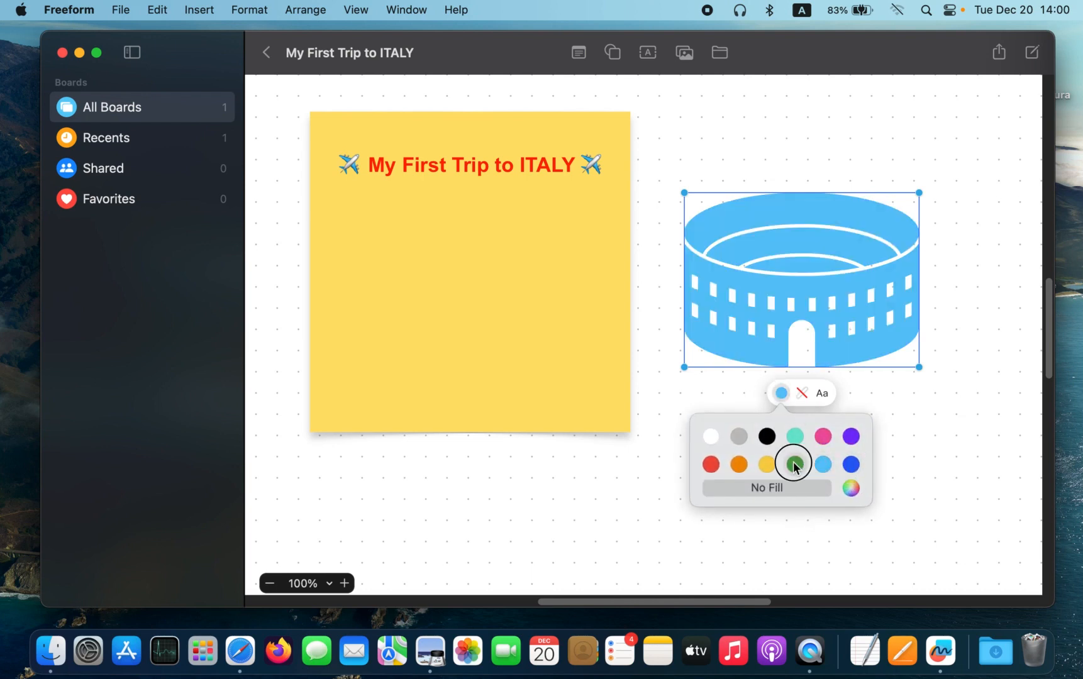
left_click(794, 465)
left_click(767, 465)
left_click(738, 464)
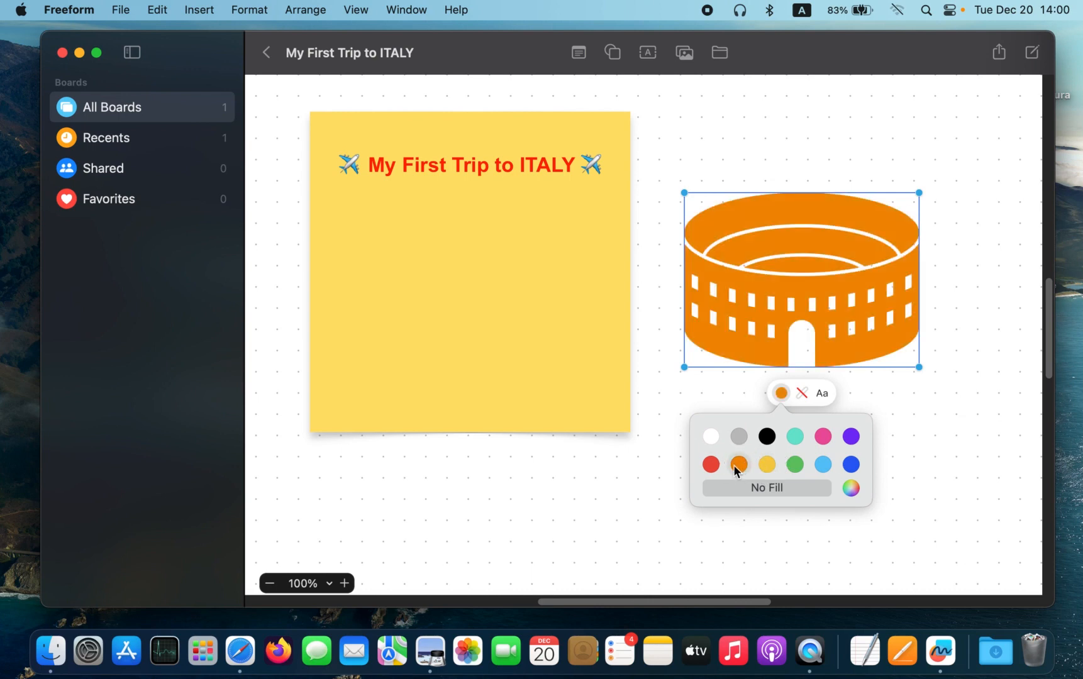
left_click(709, 465)
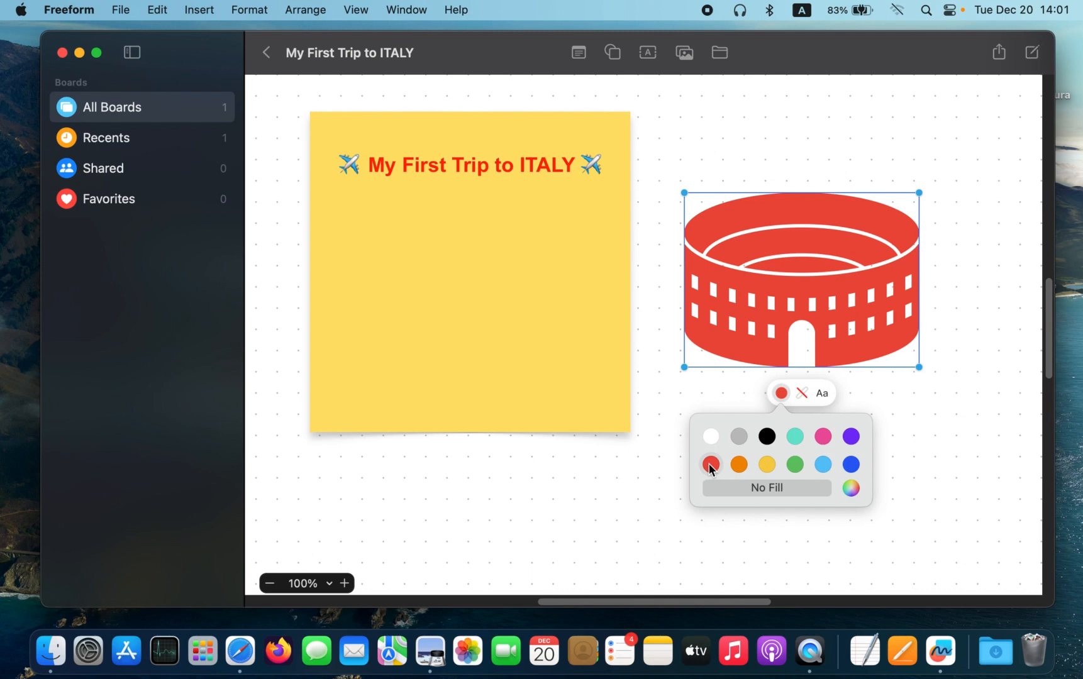
Open the custom colour picker for the Colosseum shape's fill
left_click(852, 488)
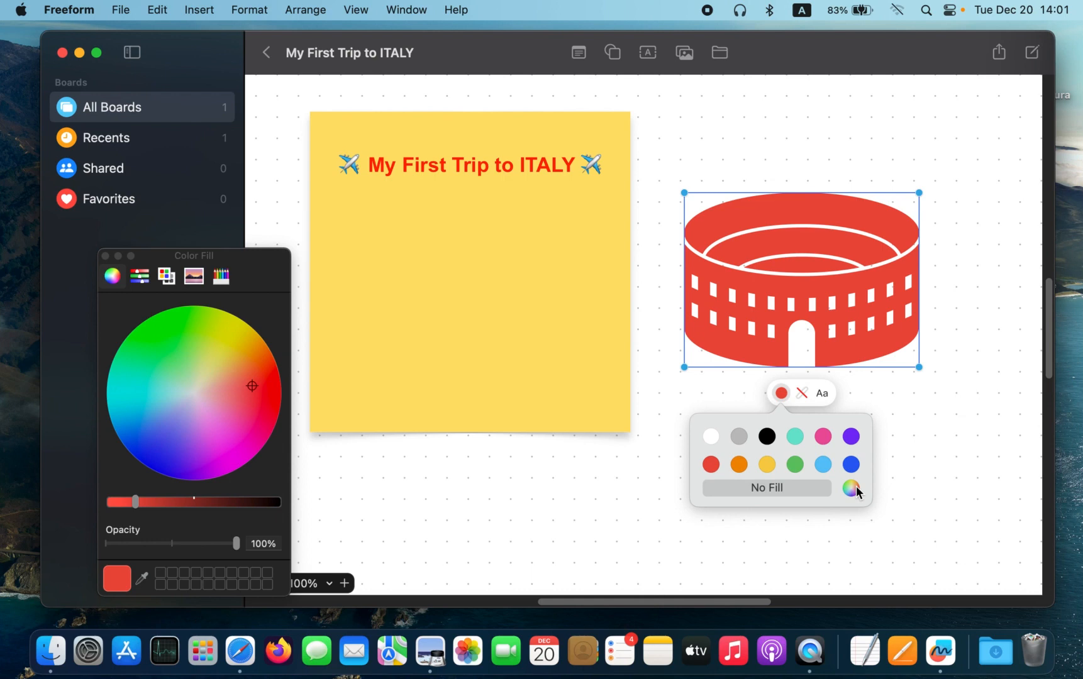
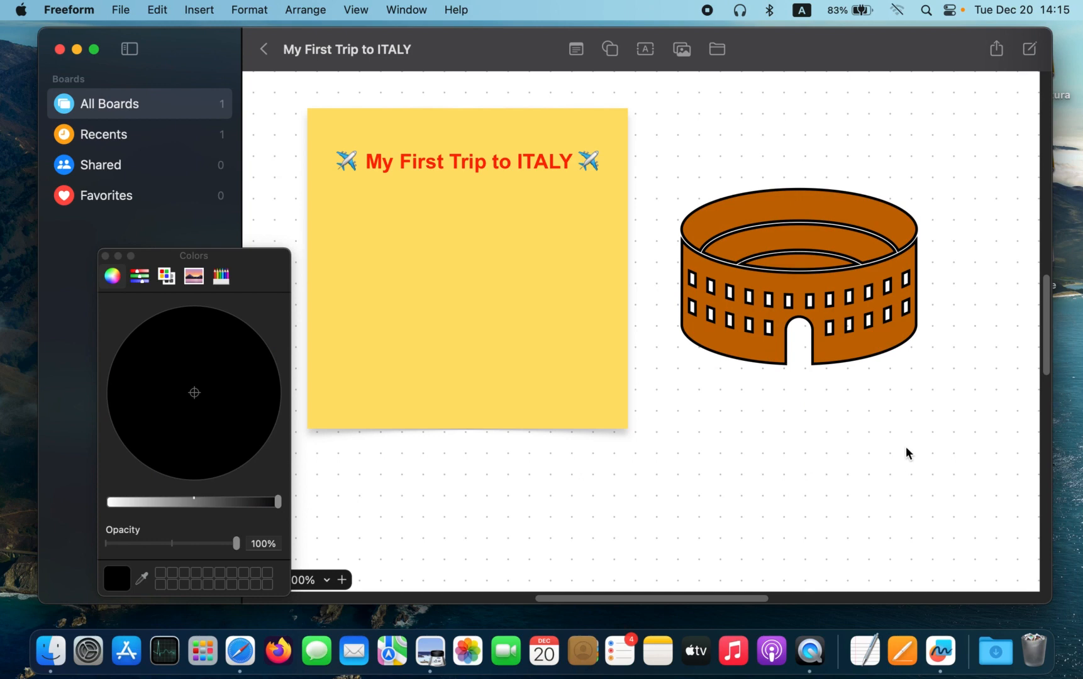
Shrink the Colosseum shape, centre it on the sticky note below the title, and deselect it
left_click(855, 353)
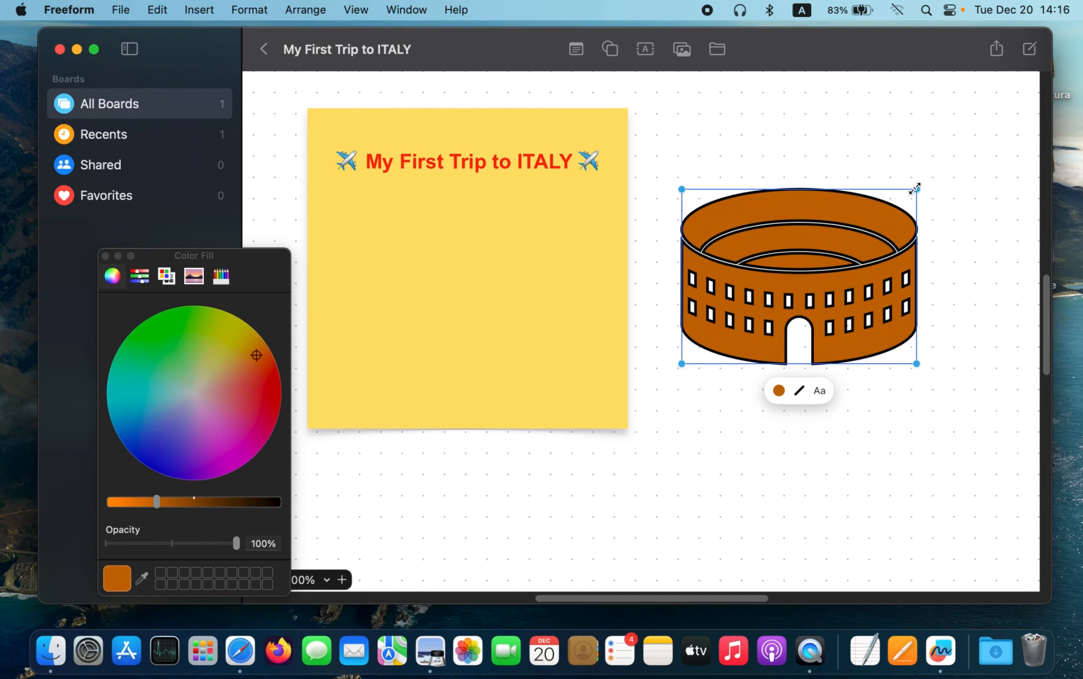
left_click_drag(916, 189, 869, 259)
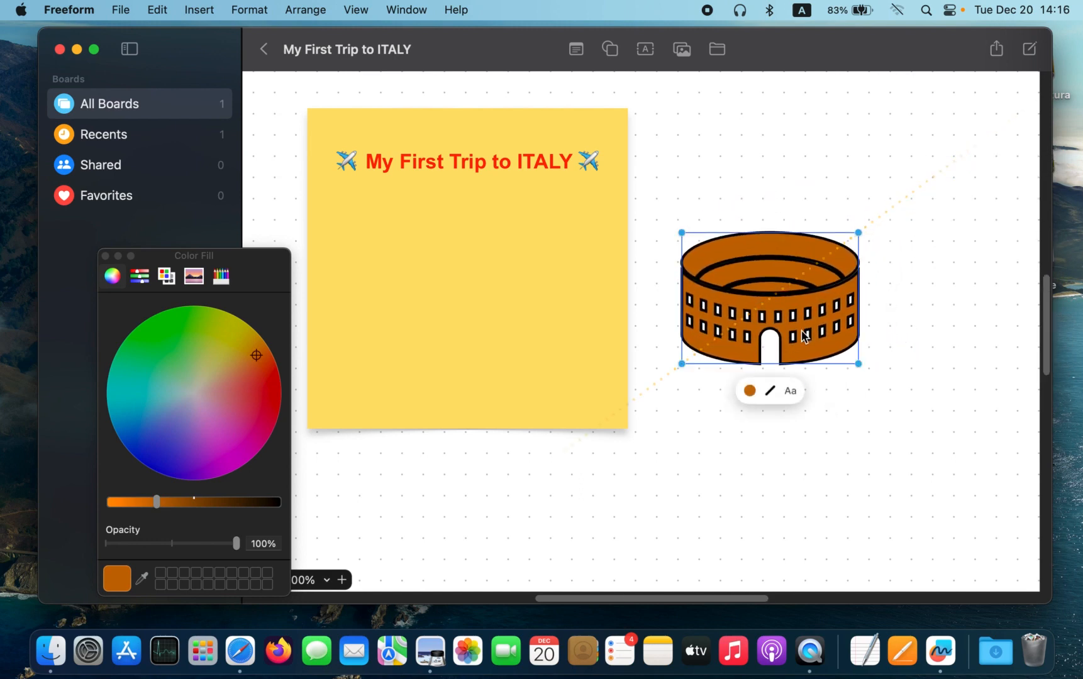
left_click_drag(814, 334, 503, 338)
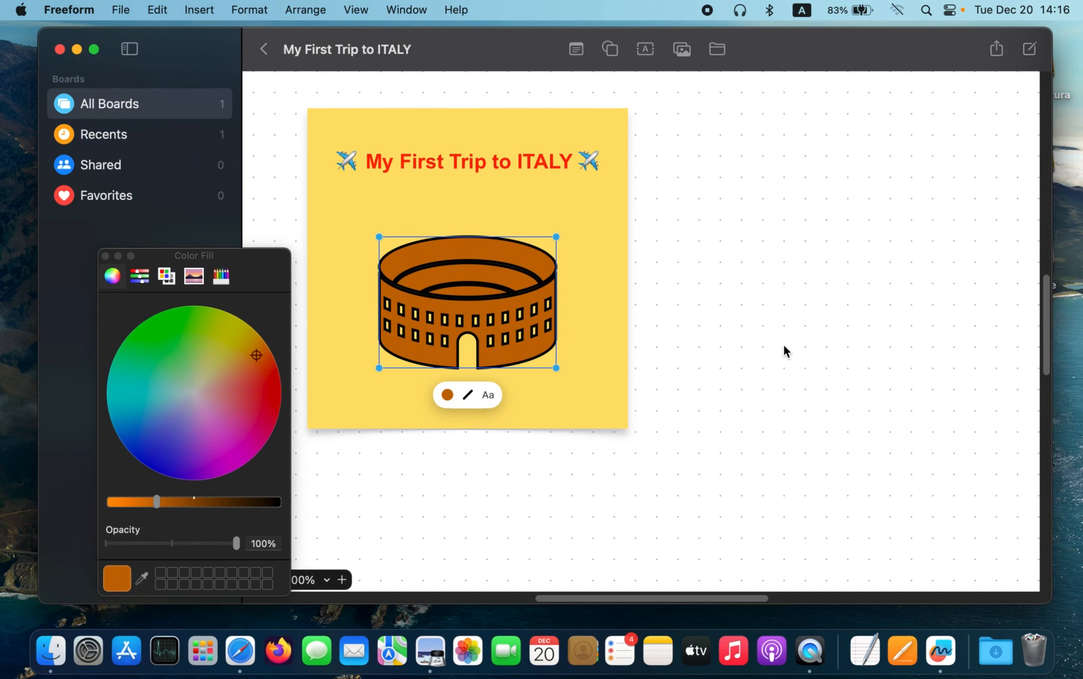
left_click(766, 345)
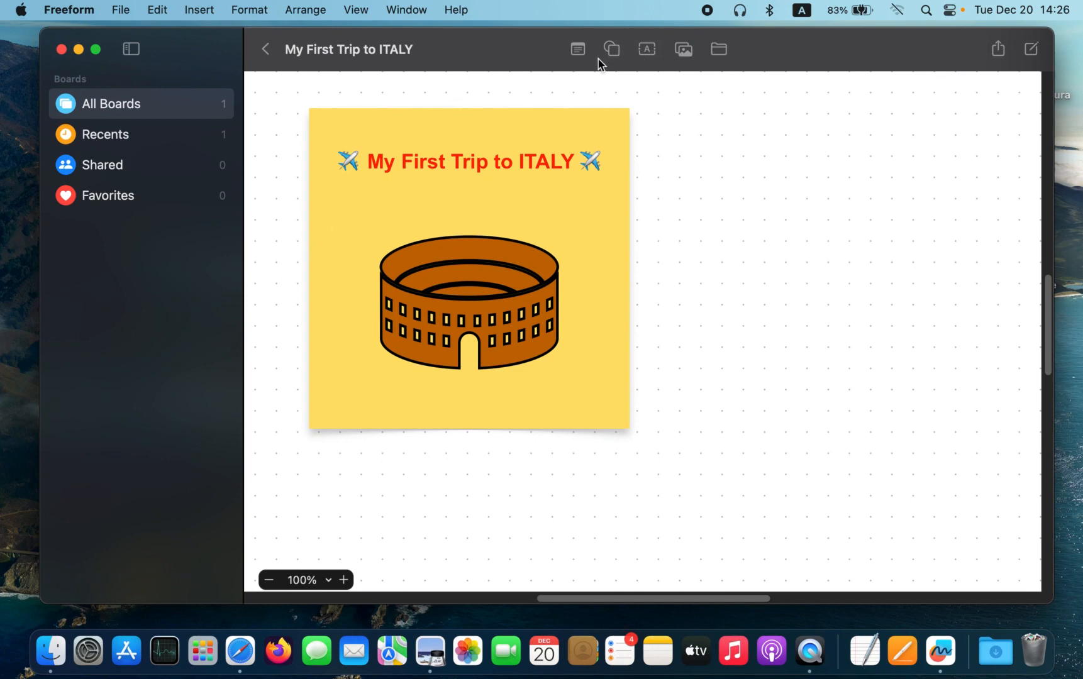
Insert the side-view airplane shape from the Transportation category and place it enlarged in the empty area beside the sticky note
left_click(613, 48)
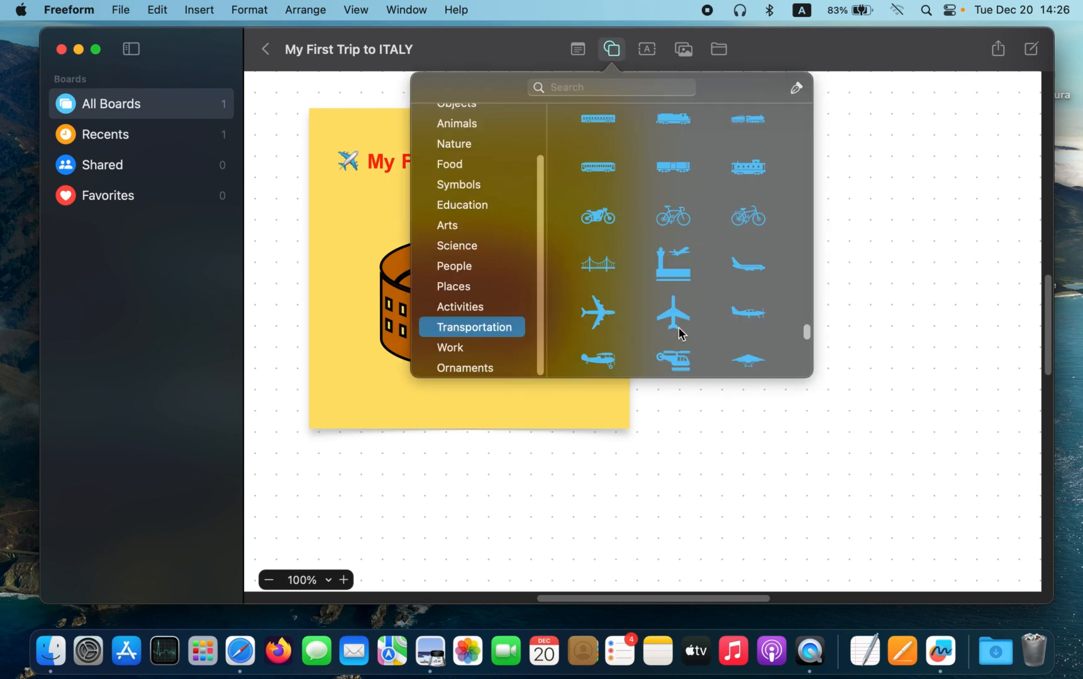
left_click(748, 266)
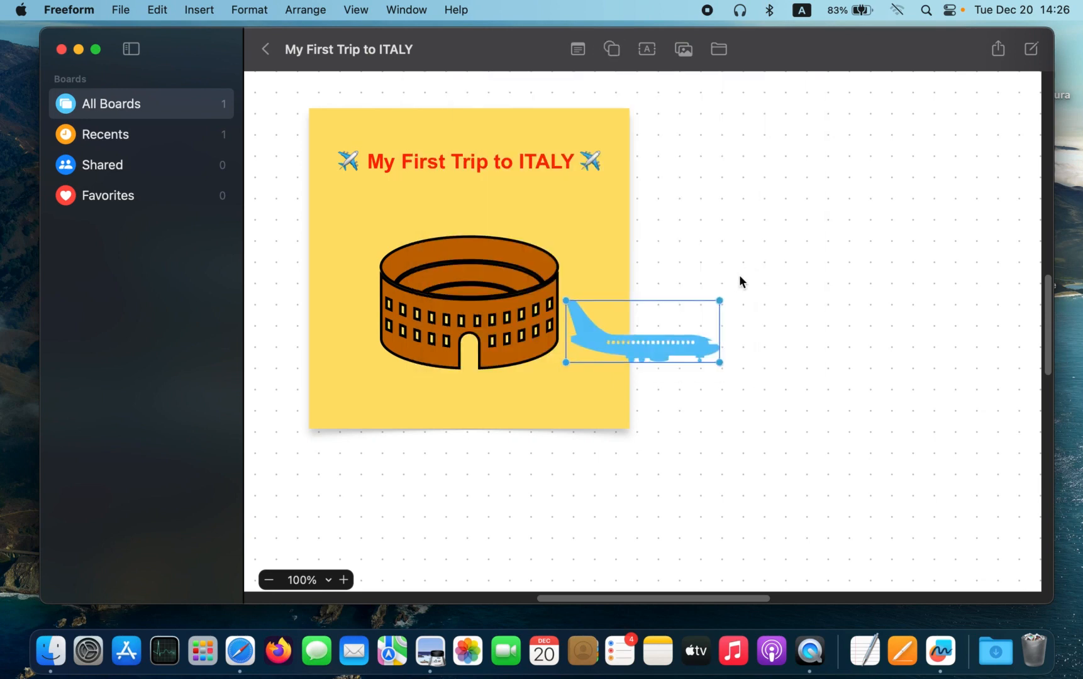
left_click_drag(663, 343, 882, 370)
left_click(860, 357)
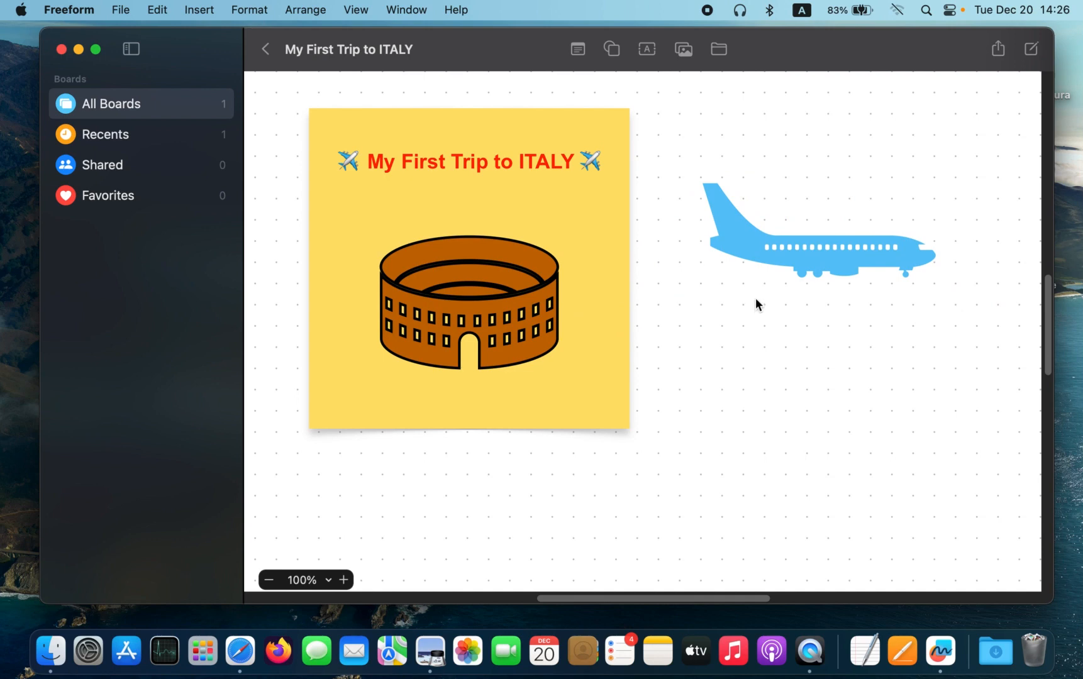
Rotate the airplane shape counterclockwise so its nose points upward as if taking off, and deselect it
left_click(831, 259)
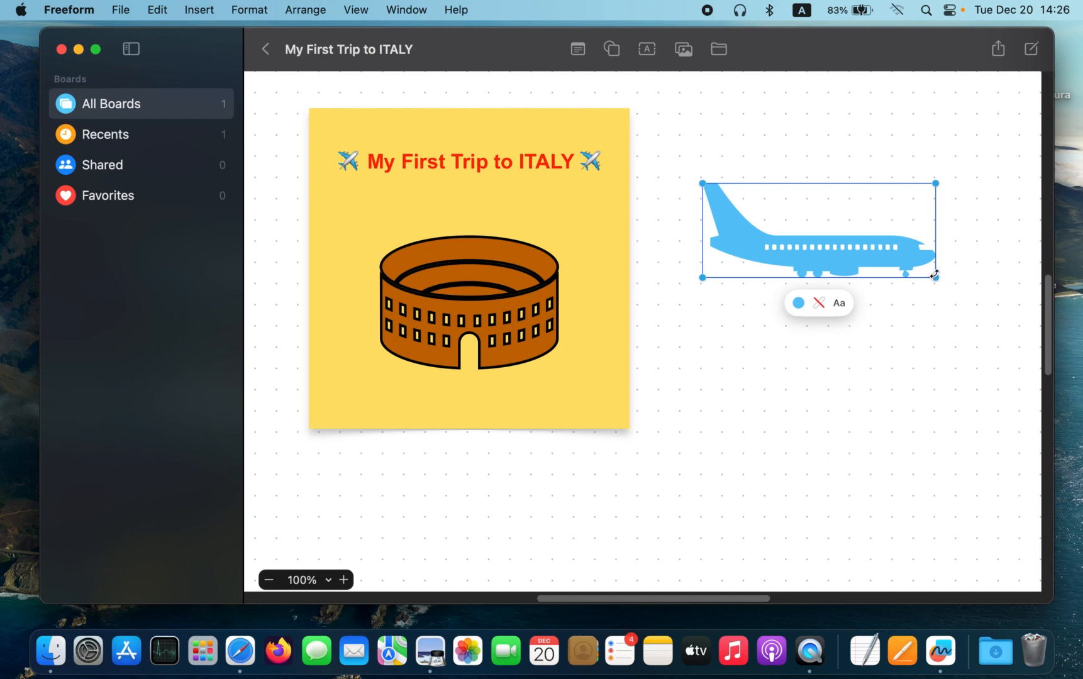
left_click_drag(931, 273, 930, 228)
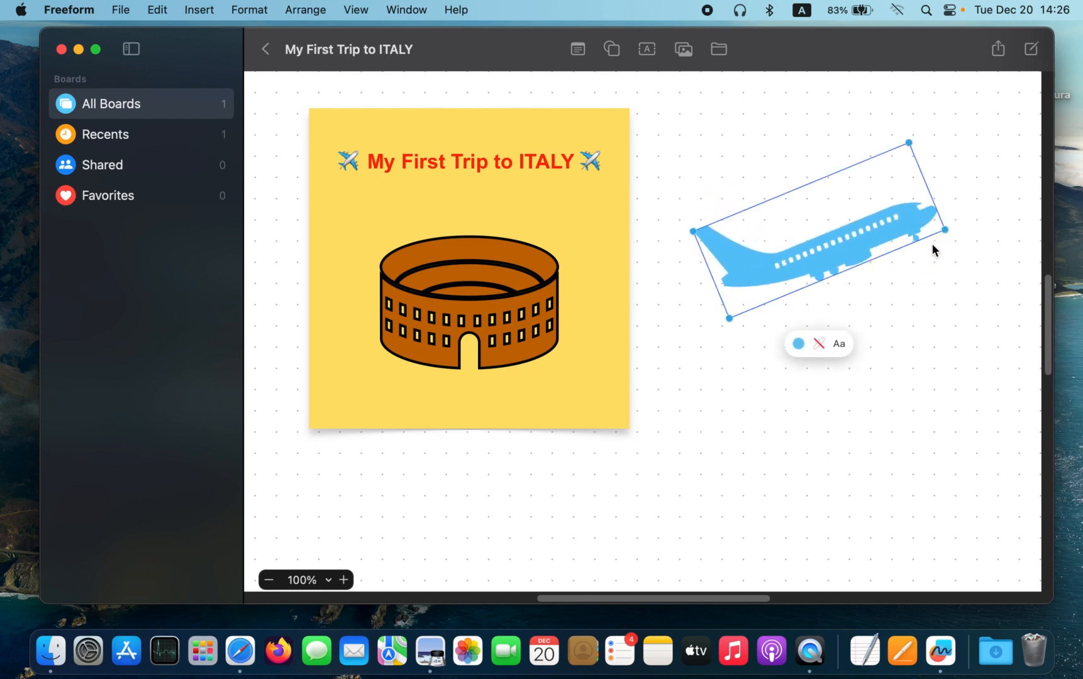
left_click(928, 291)
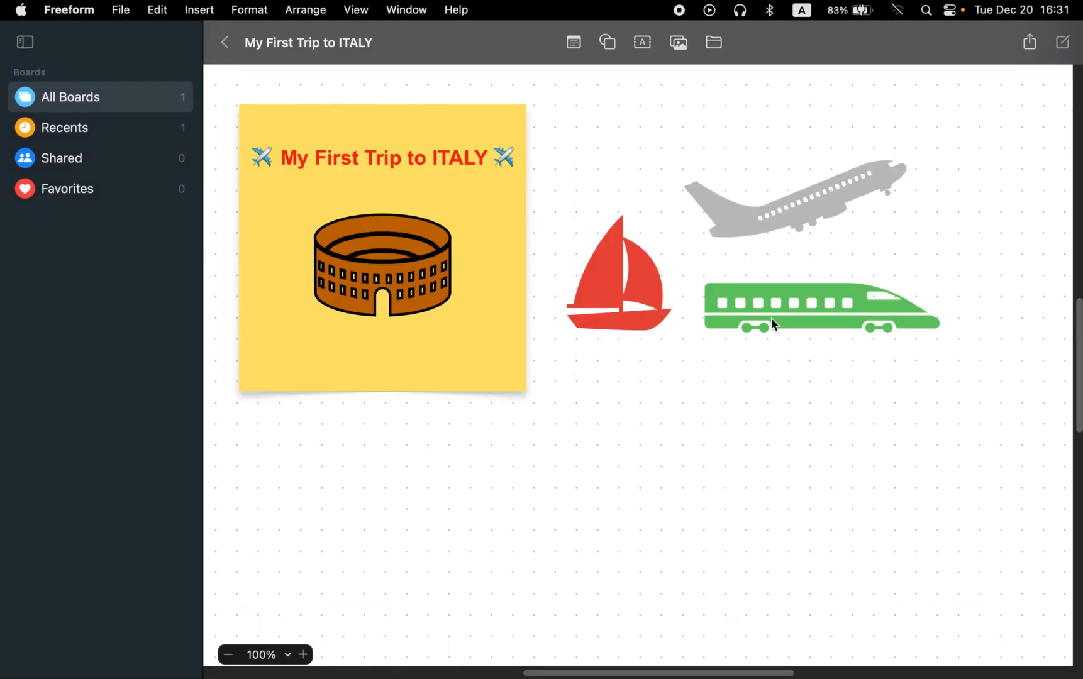
Add a solid black 3 pt outline to the red sailboat shape and deselect it
left_click(641, 329)
left_click(619, 357)
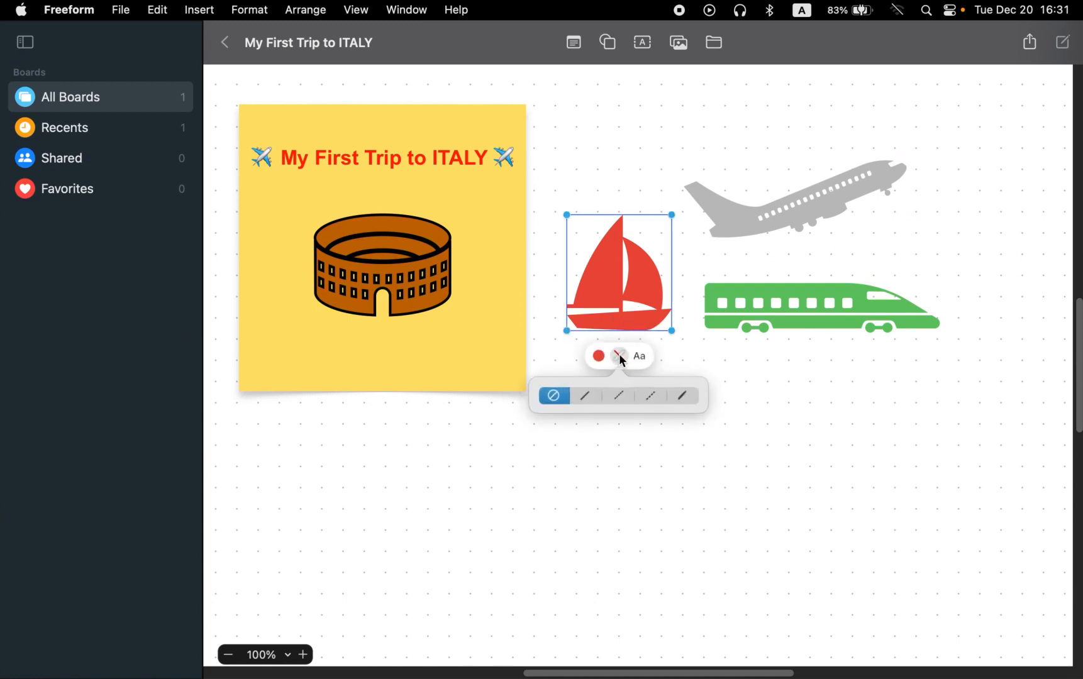
left_click(585, 396)
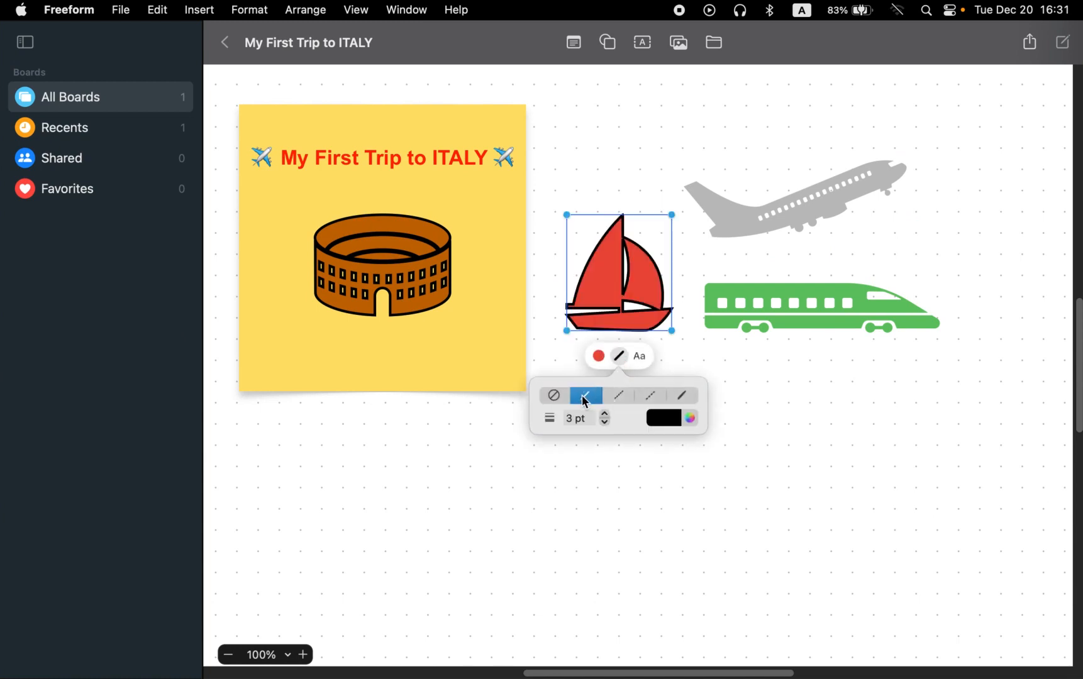
left_click(776, 450)
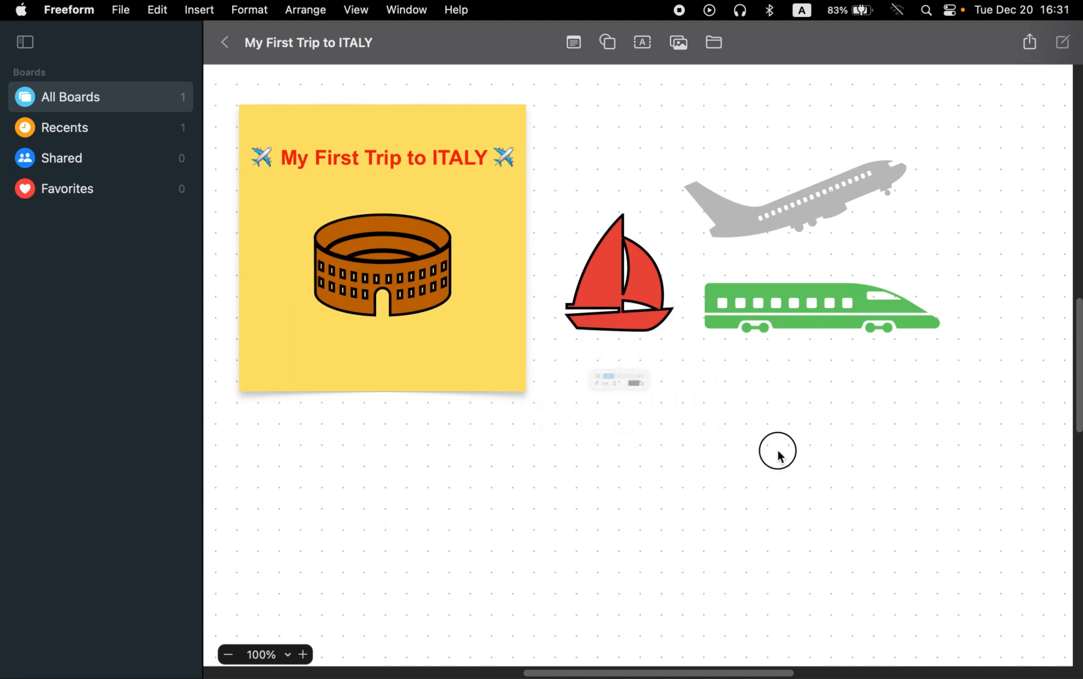
Add a solid black outline to the green train shape and deselect it
left_click(808, 309)
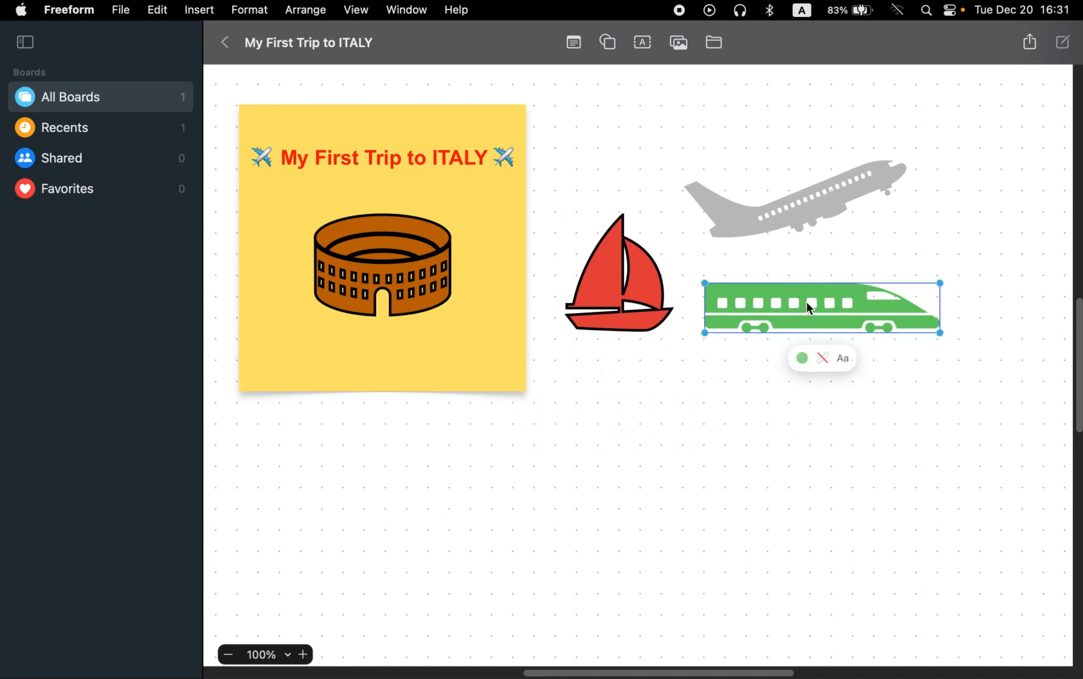
left_click(819, 361)
left_click(794, 397)
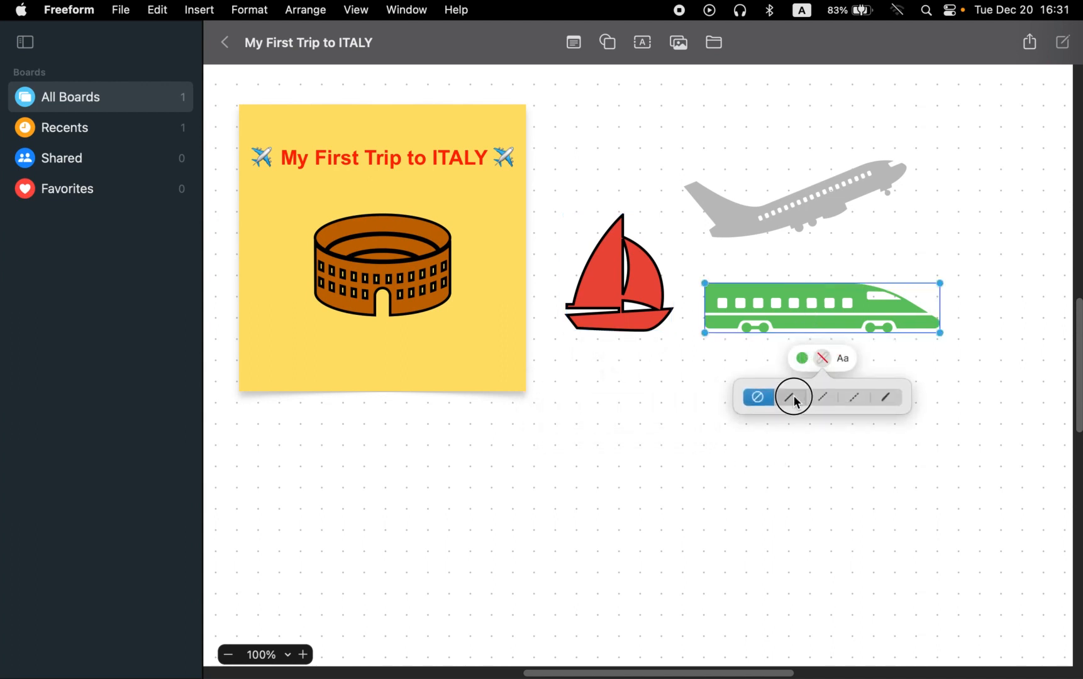
left_click(766, 467)
Add a solid black 3 pt outline to the grey airplane shape and deselect it
left_click(810, 212)
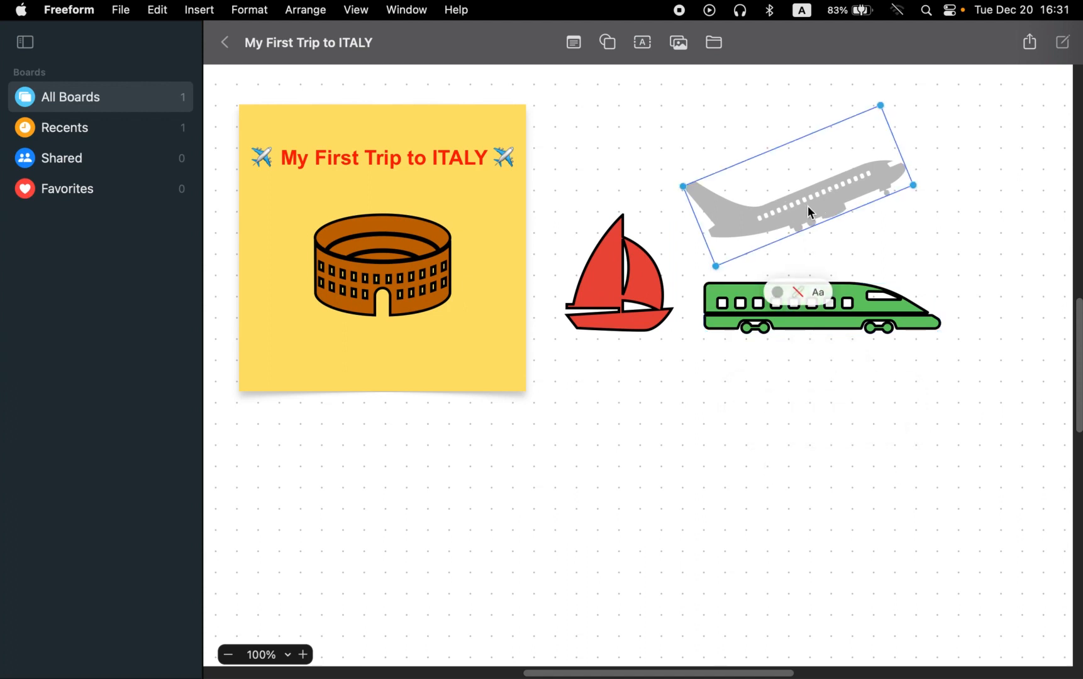
left_click(798, 292)
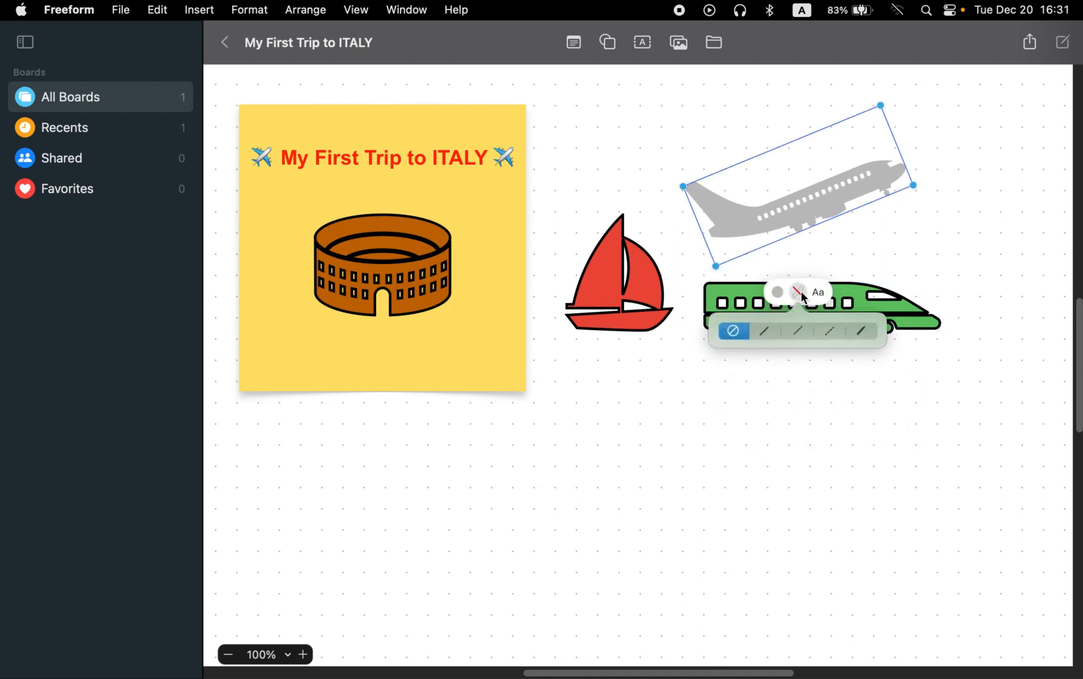
left_click(765, 332)
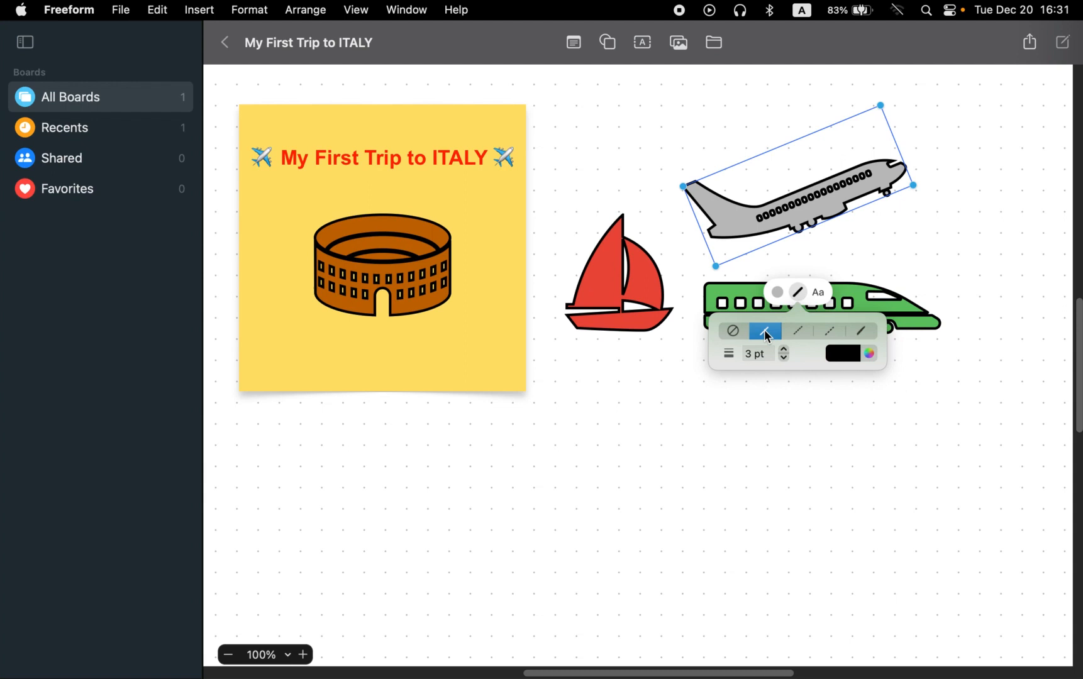
left_click(784, 434)
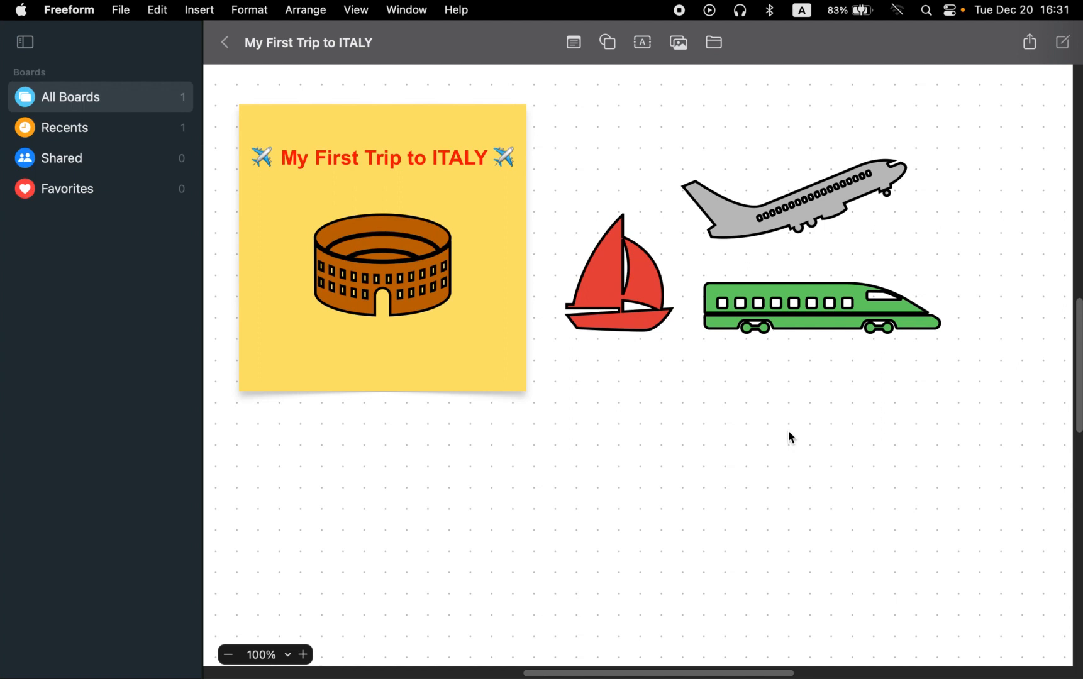
Select the sailboat, airplane and train shapes together and group them
left_click_drag(555, 147, 967, 417)
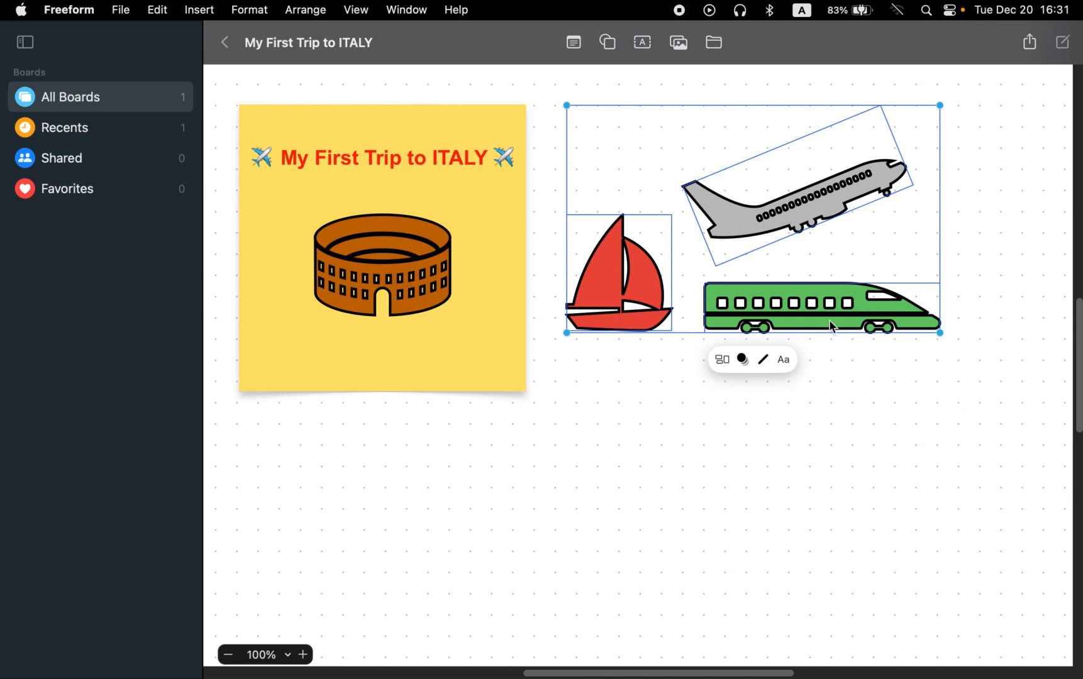
right_click(779, 264)
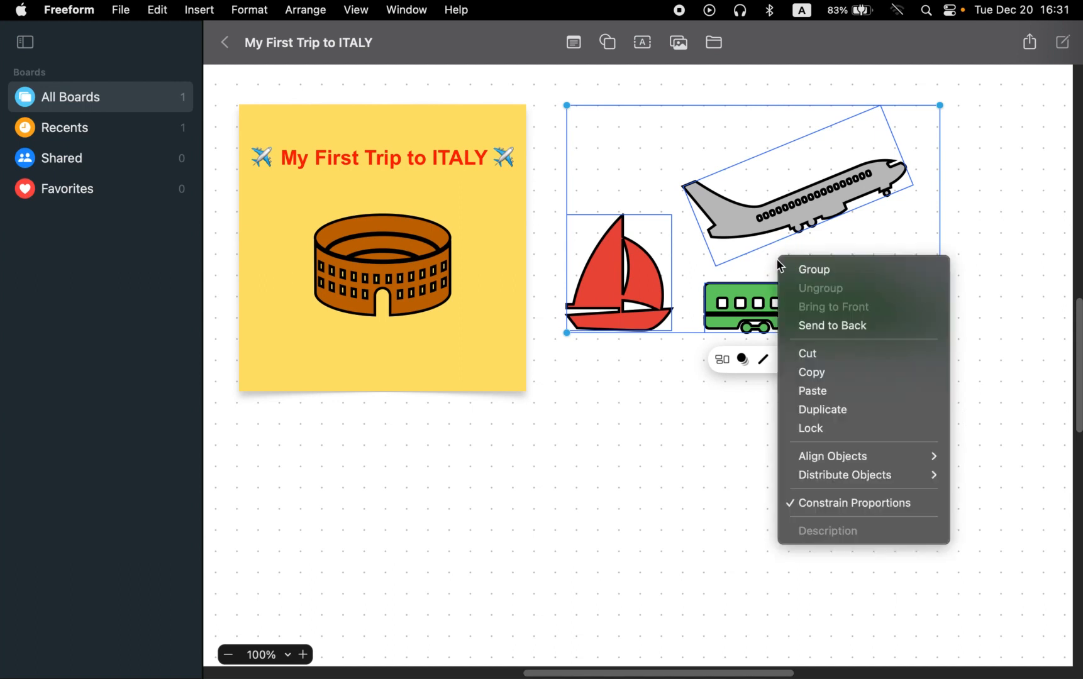
left_click(808, 271)
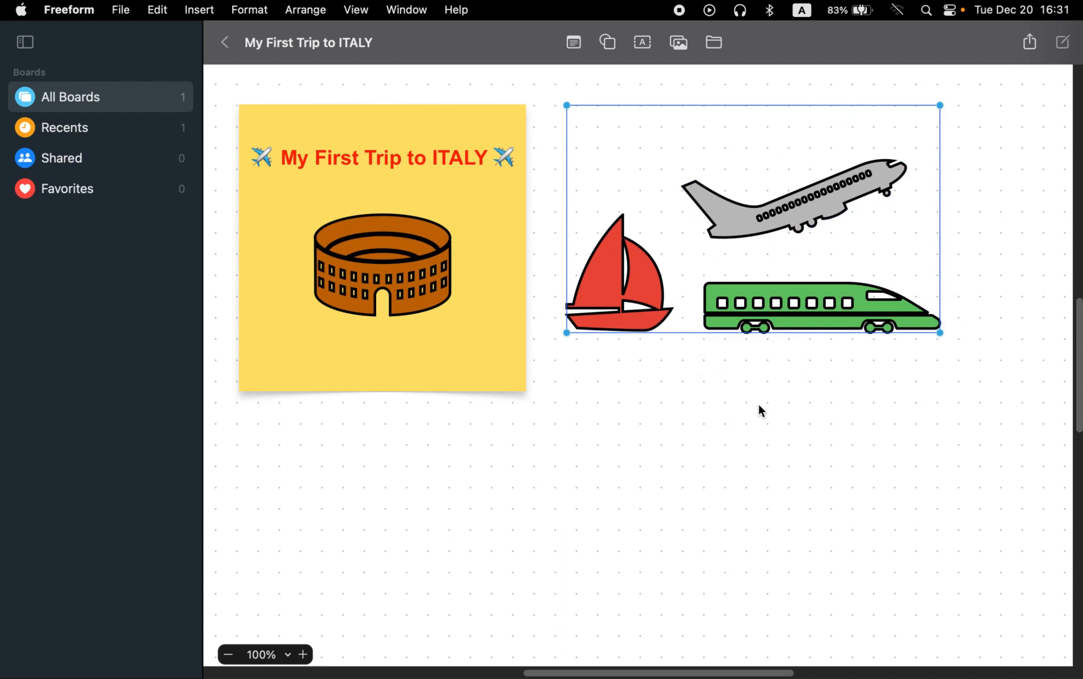
Move the grouped sailboat, airplane and train as one object to a slightly lower spot farther from the sticky note
left_click_drag(770, 326, 788, 310)
mouse_move(969, 102)
left_mouse_down()
mouse_move(751, 301)
mouse_move(957, 138)
mouse_move(967, 104)
mouse_move(788, 230)
mouse_move(968, 109)
left_mouse_up()
left_click_drag(805, 308, 800, 344)
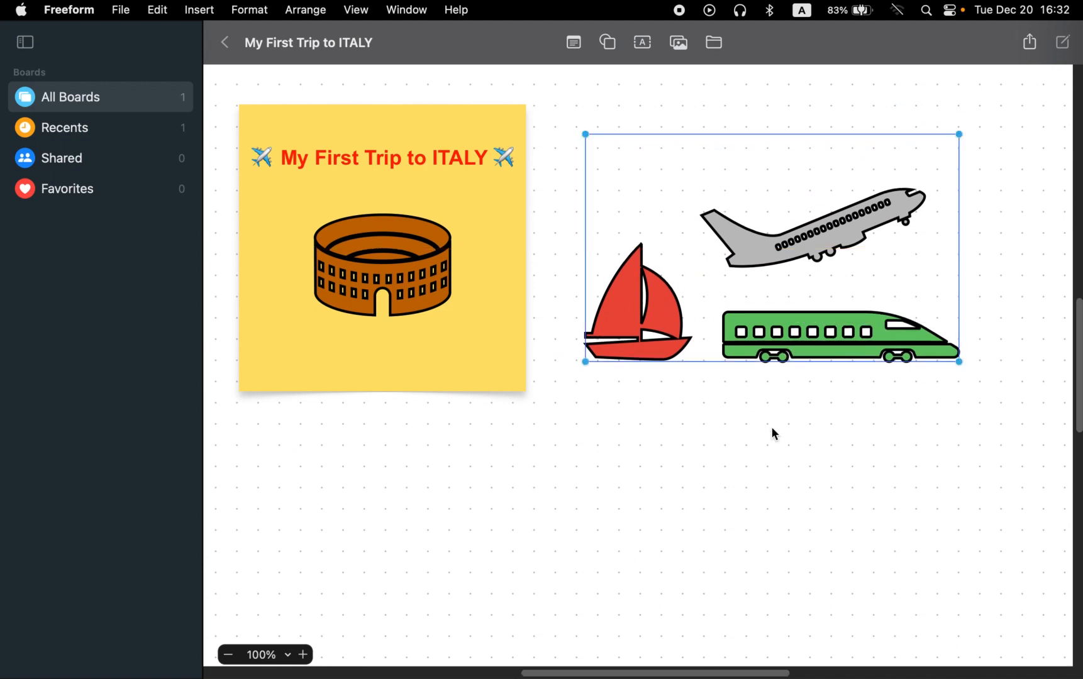
left_click(771, 428)
Ungroup the sailboat, airplane and train, and shift the airplane slightly on its own
right_click(797, 324)
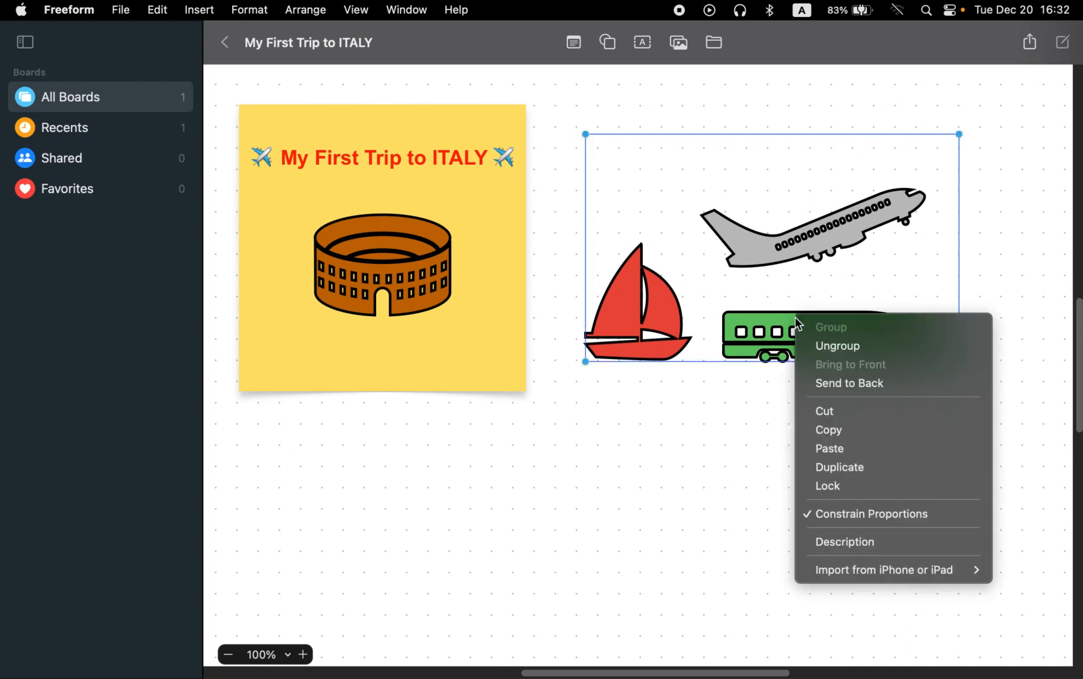
left_click(836, 346)
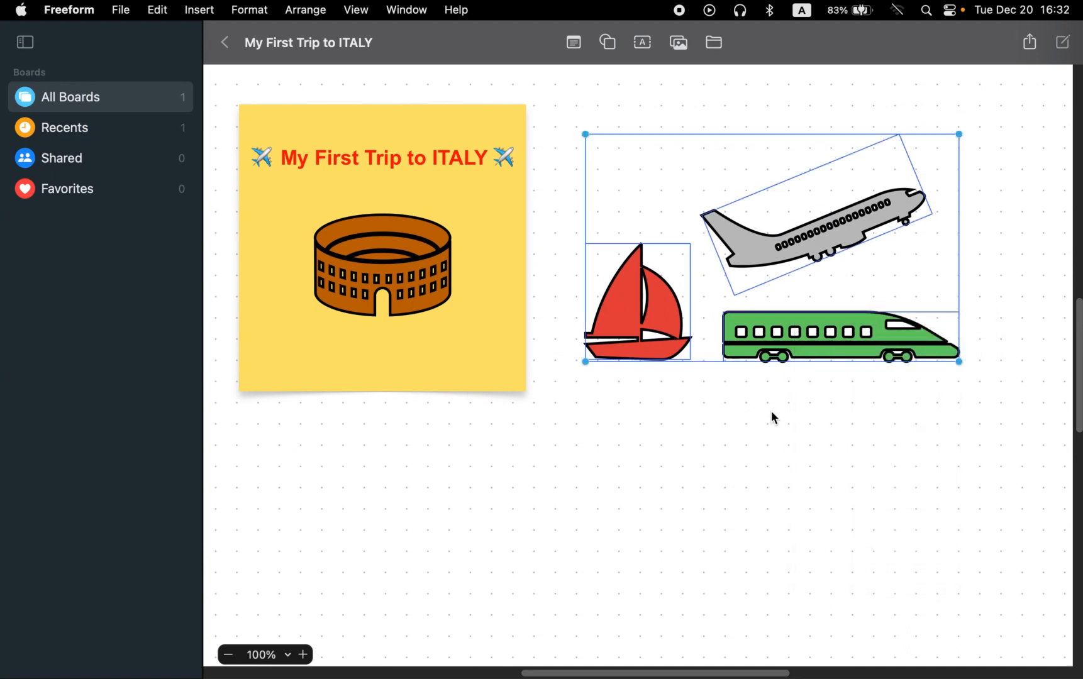
left_click(770, 412)
mouse_move(806, 242)
left_mouse_down()
mouse_move(855, 168)
mouse_move(811, 237)
left_mouse_up()
left_click(796, 416)
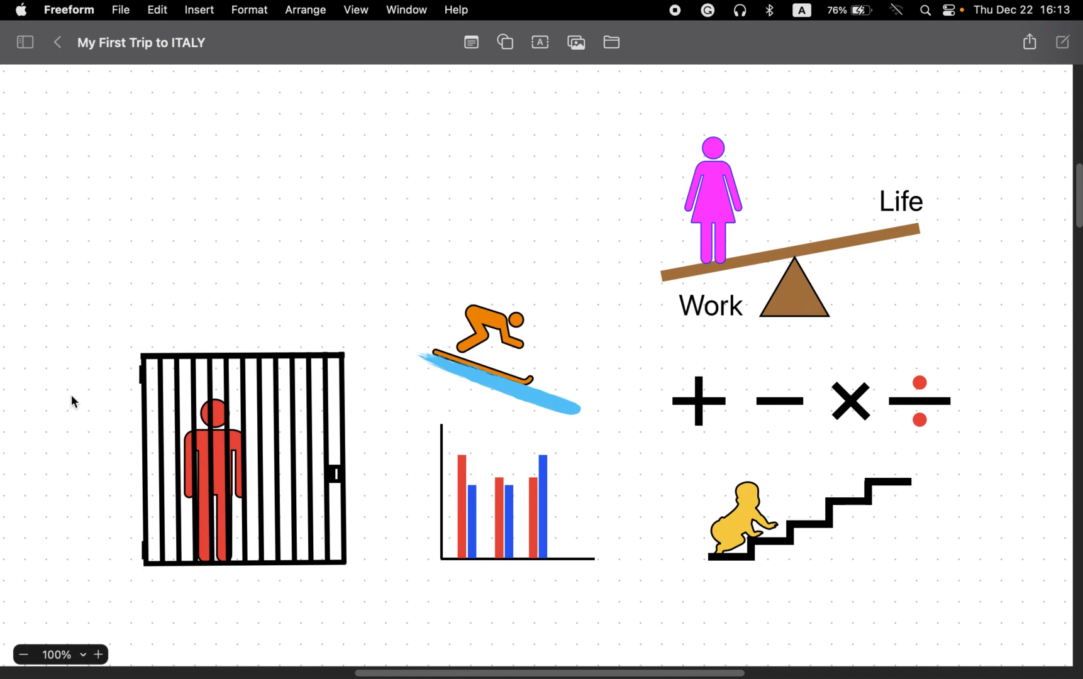
Insert a straight line from the Basic shapes and move it to the empty area above the prison cell drawing
left_click(505, 43)
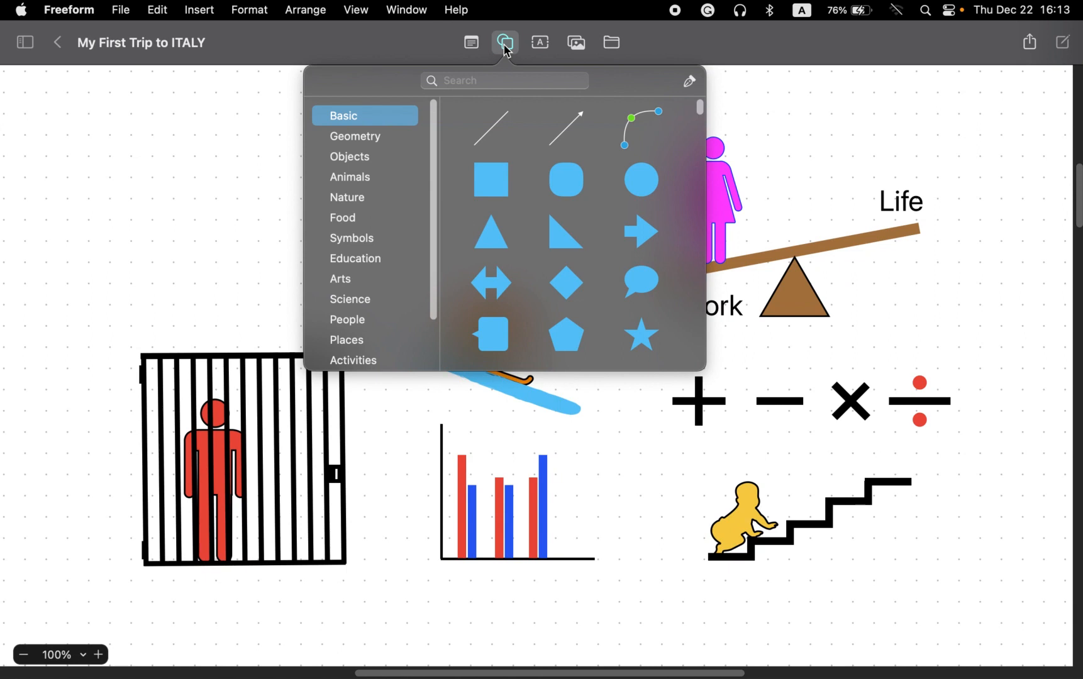
left_click(497, 126)
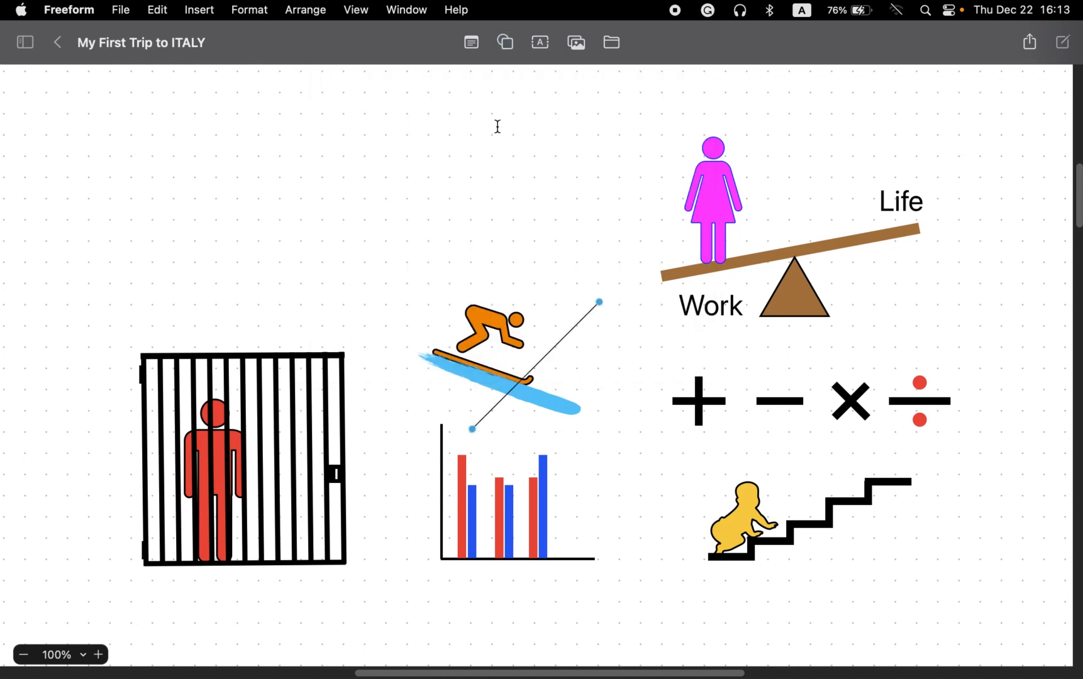
left_click(531, 376)
left_click_drag(531, 375, 325, 212)
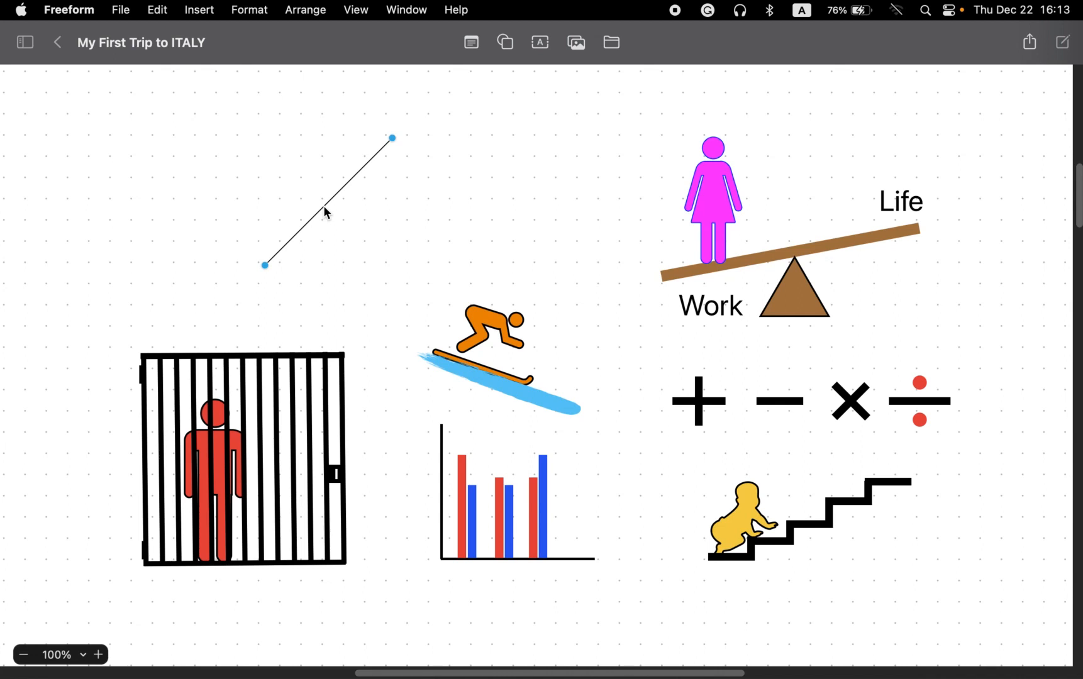
left_click(337, 199)
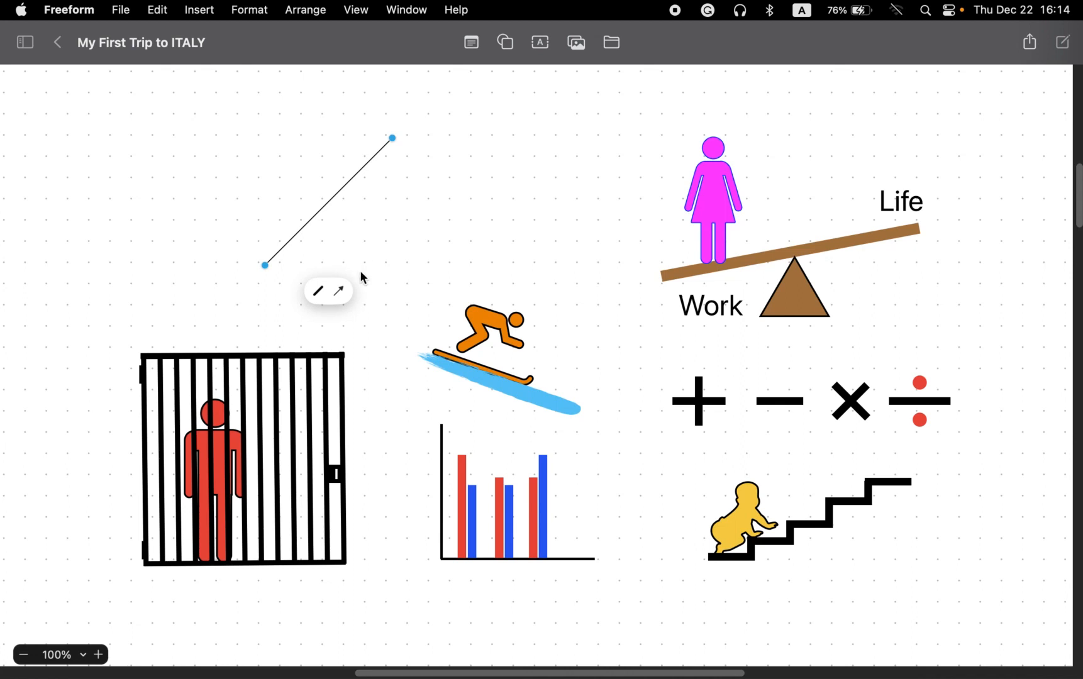
Set the straight line's thickness to 7 pt
left_click(321, 295)
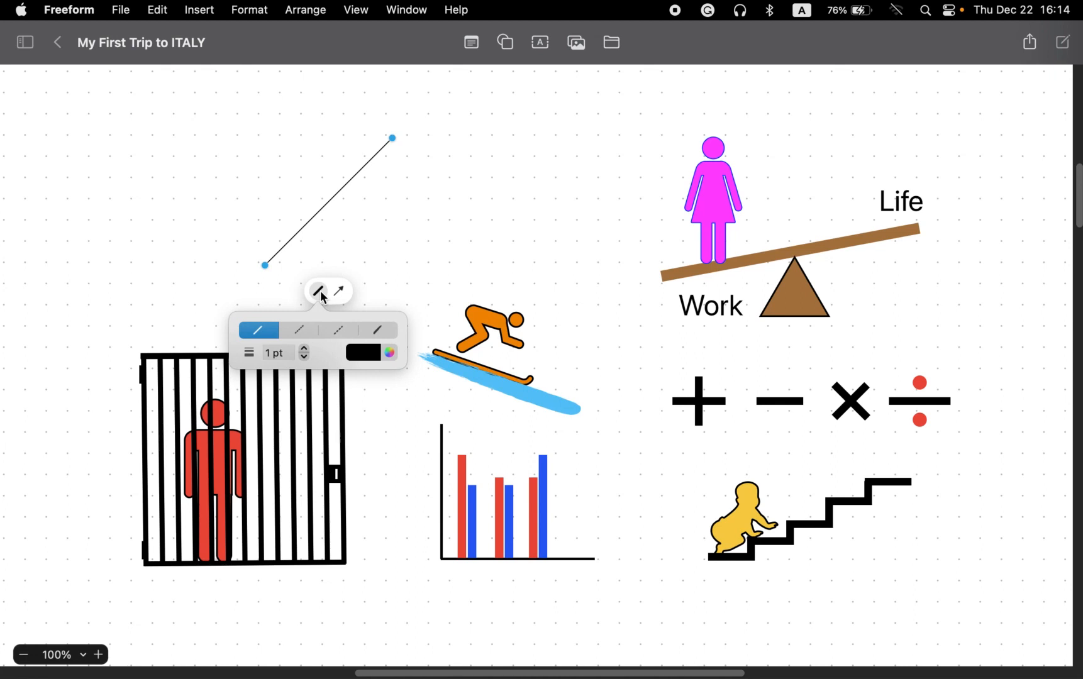
left_click(304, 349)
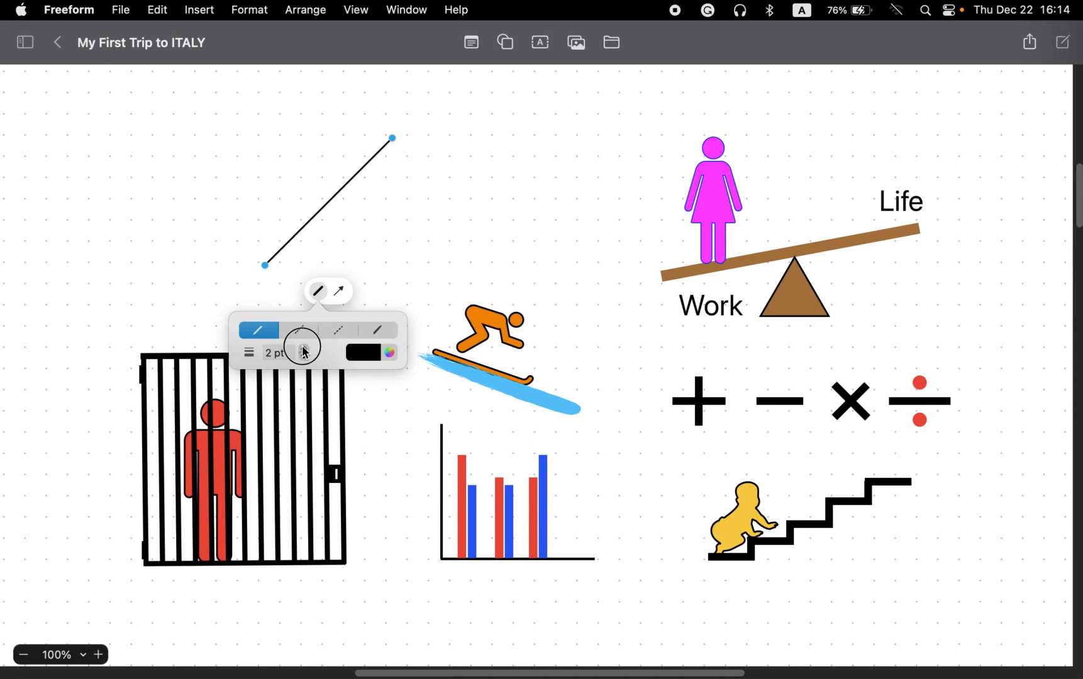
left_click(304, 348)
left_click(304, 348)
left_click(303, 349)
left_click(304, 349)
left_click(304, 349)
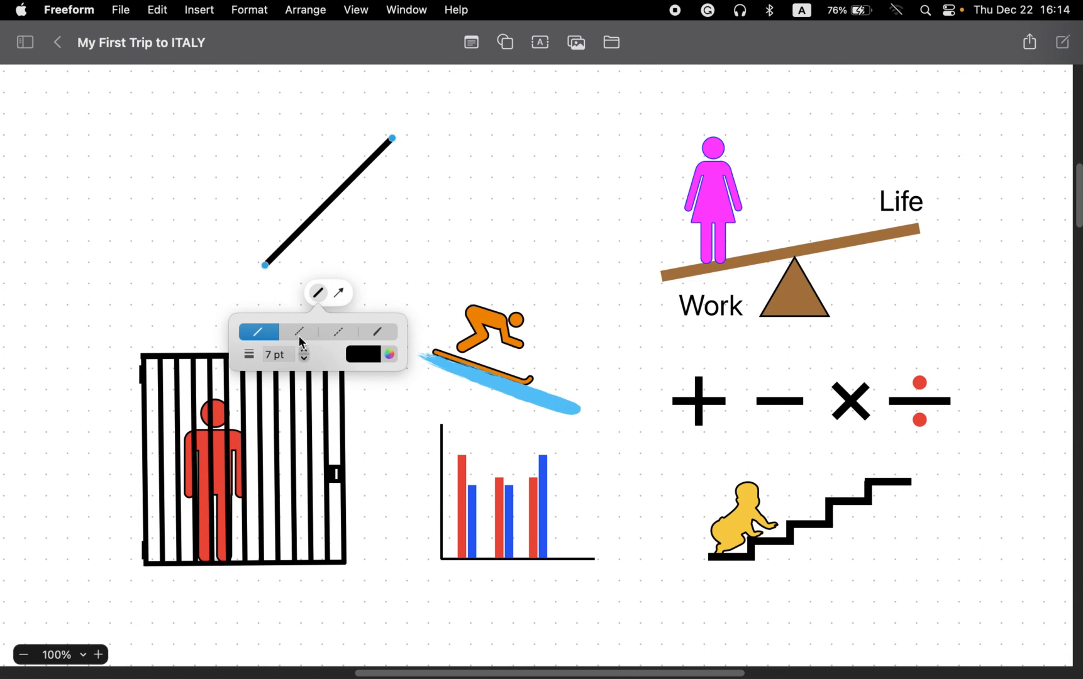
Try the dotted, dashed and other stroke styles on the straight line, and return it to a solid stroke
left_click(300, 333)
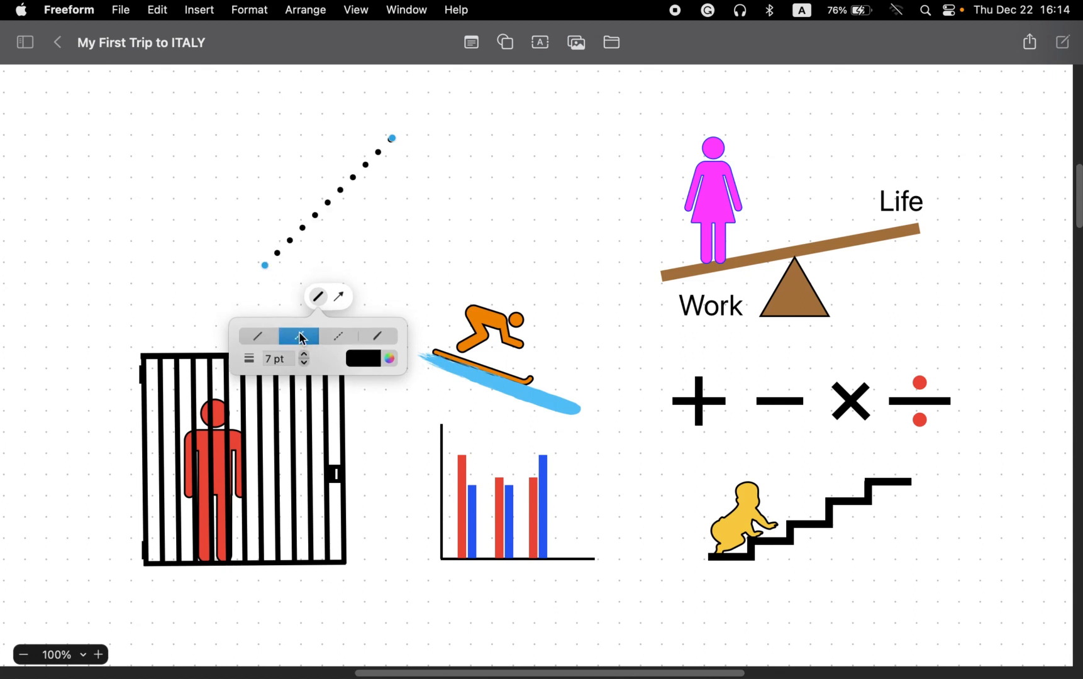
left_click(338, 339)
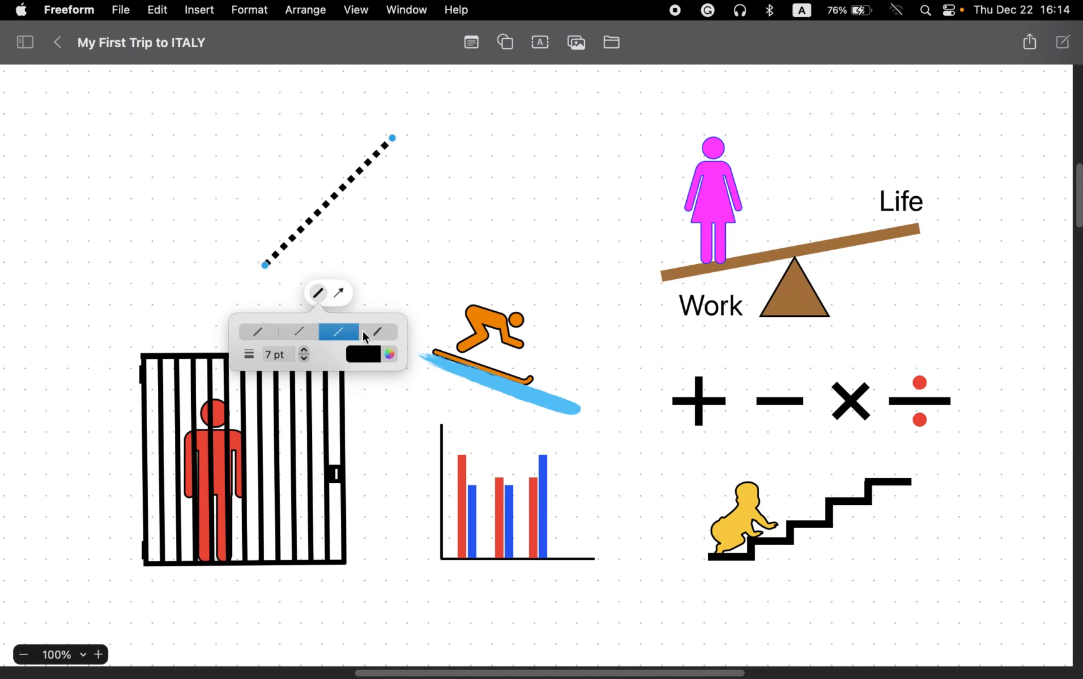
left_click(379, 334)
left_click(333, 337)
left_click(297, 333)
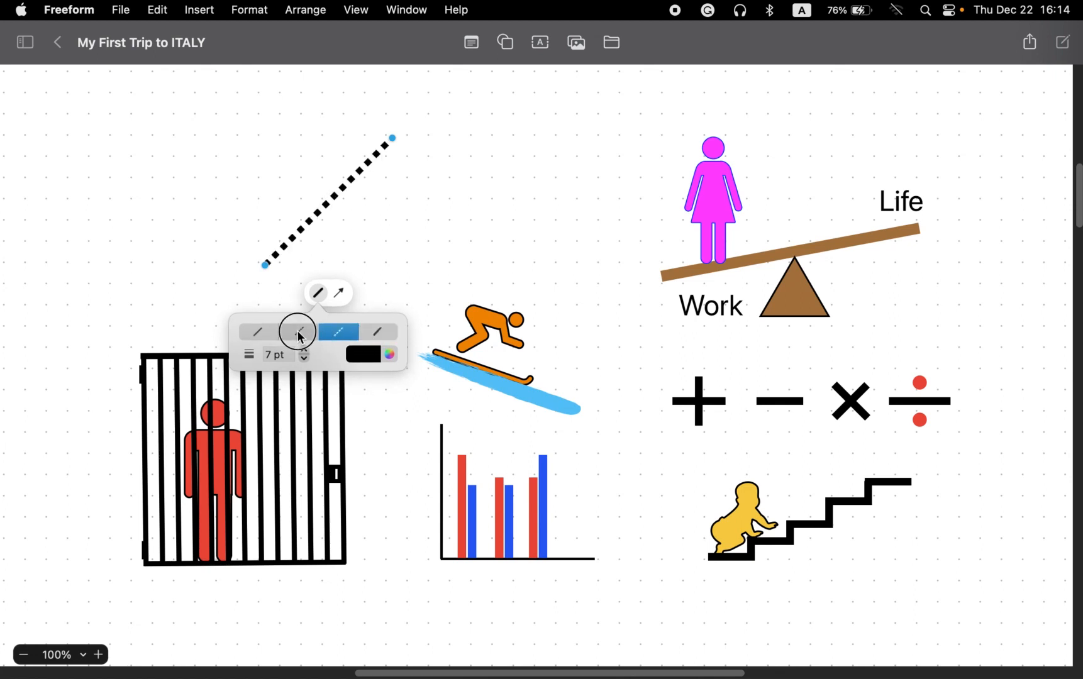
left_click(254, 337)
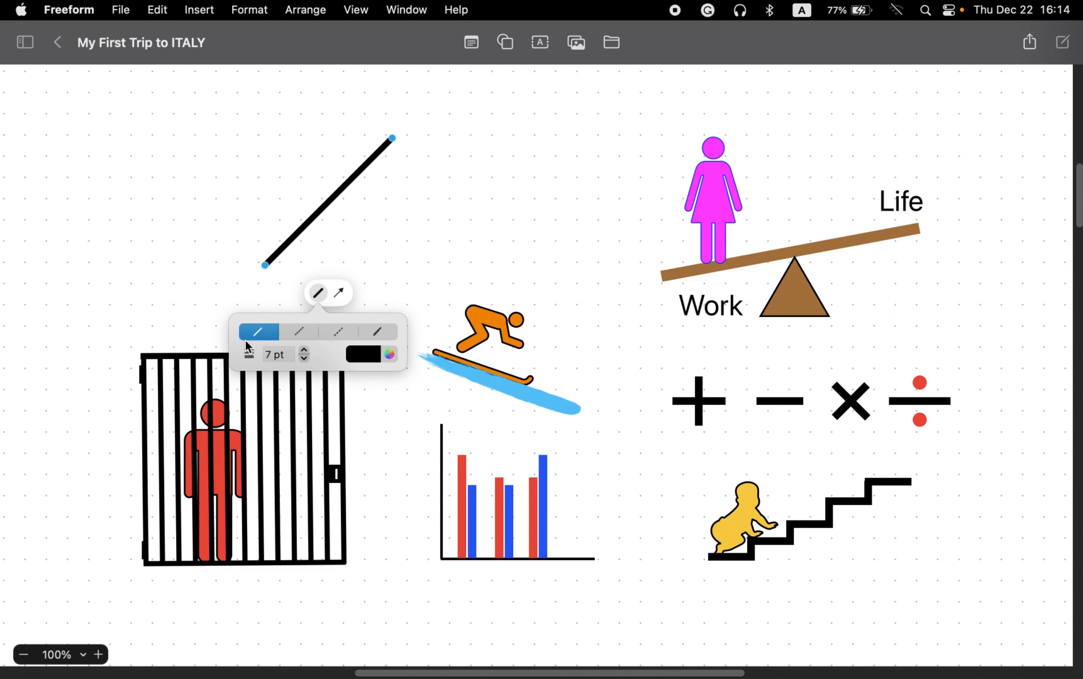
Try several preset stroke colors on the straight line, including teal and green, and finish with yellow
left_click(374, 359)
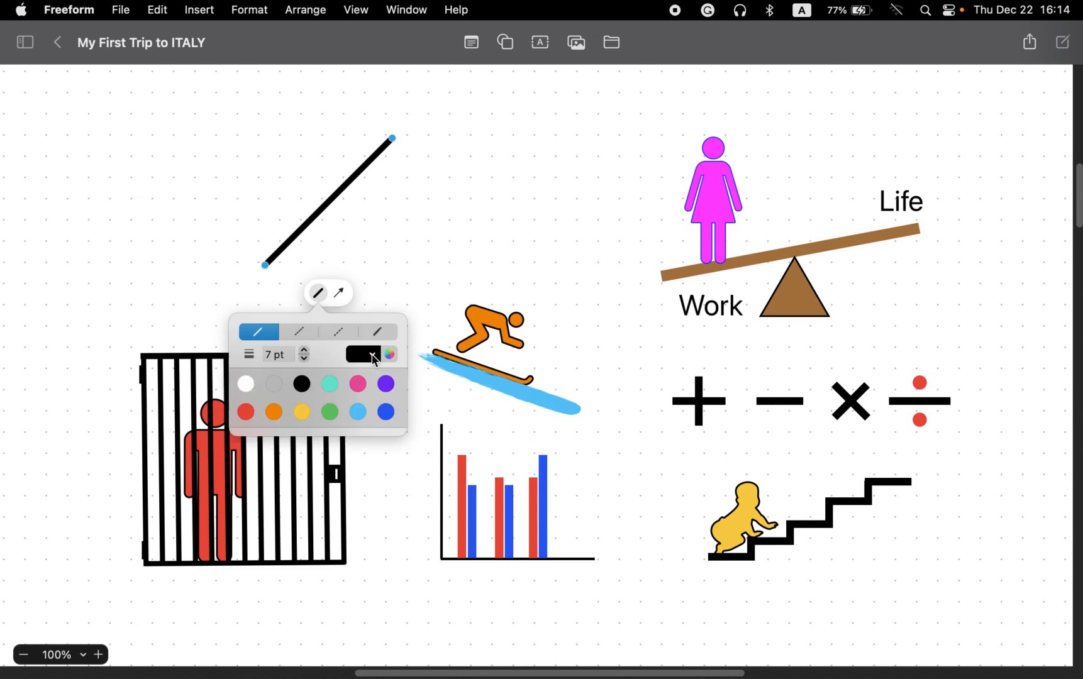
left_click(384, 385)
left_click(364, 388)
left_click(323, 389)
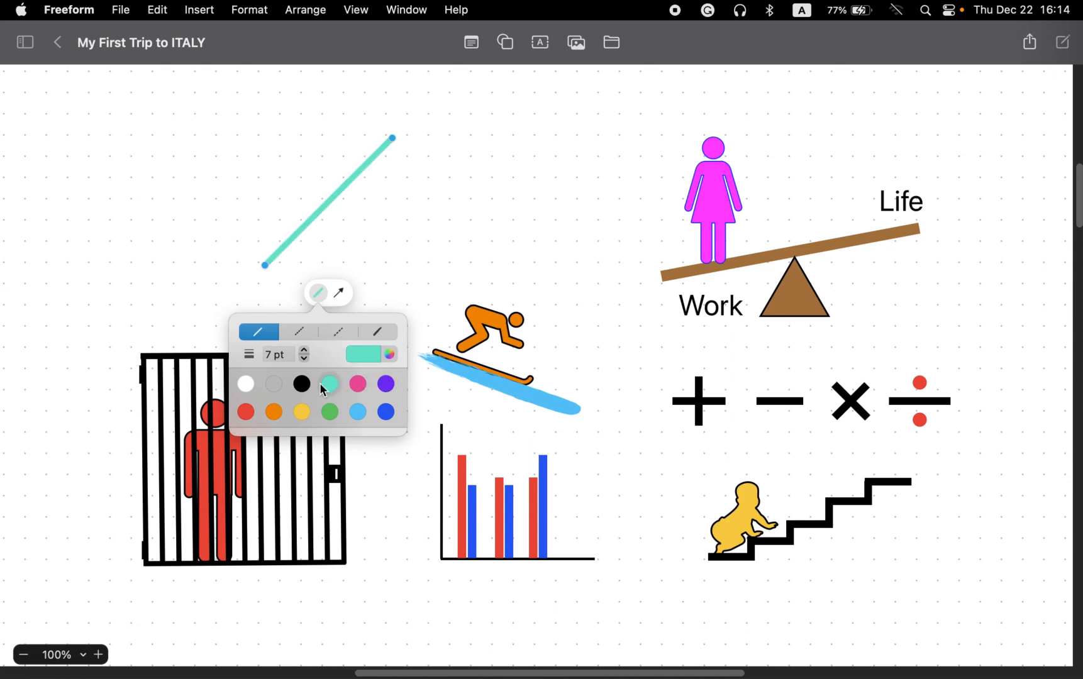
left_click(305, 385)
left_click(328, 410)
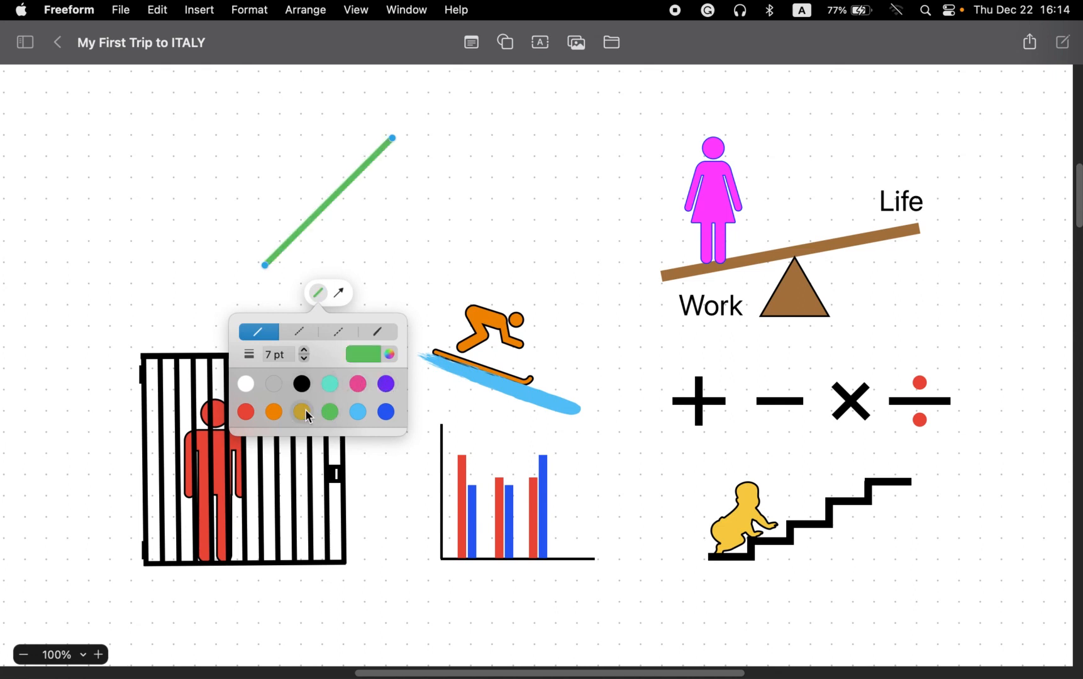
left_click(305, 410)
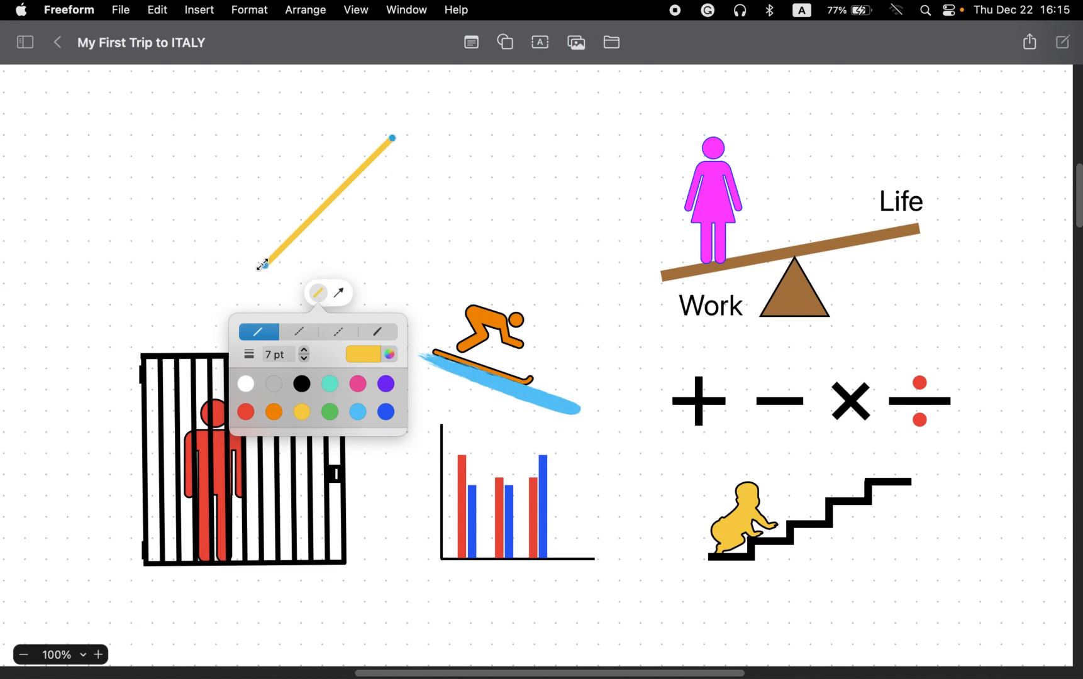
Stretch the yellow line's lower end outward to make it longer and flatter, and recolor the line purple
left_click_drag(263, 264, 147, 254)
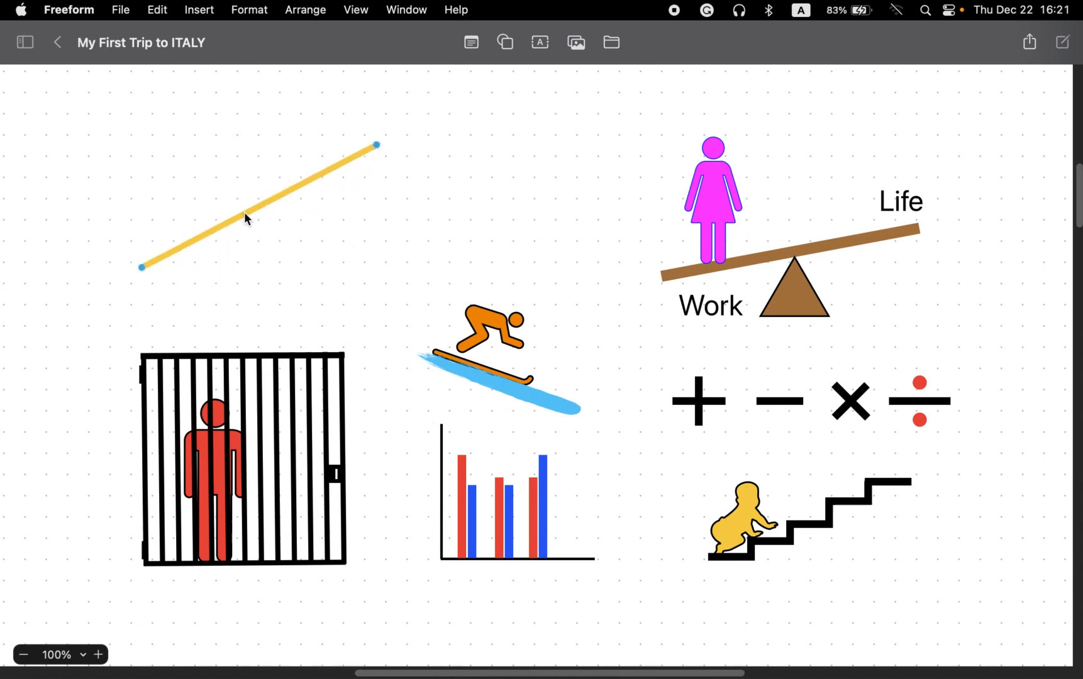
left_click(245, 215)
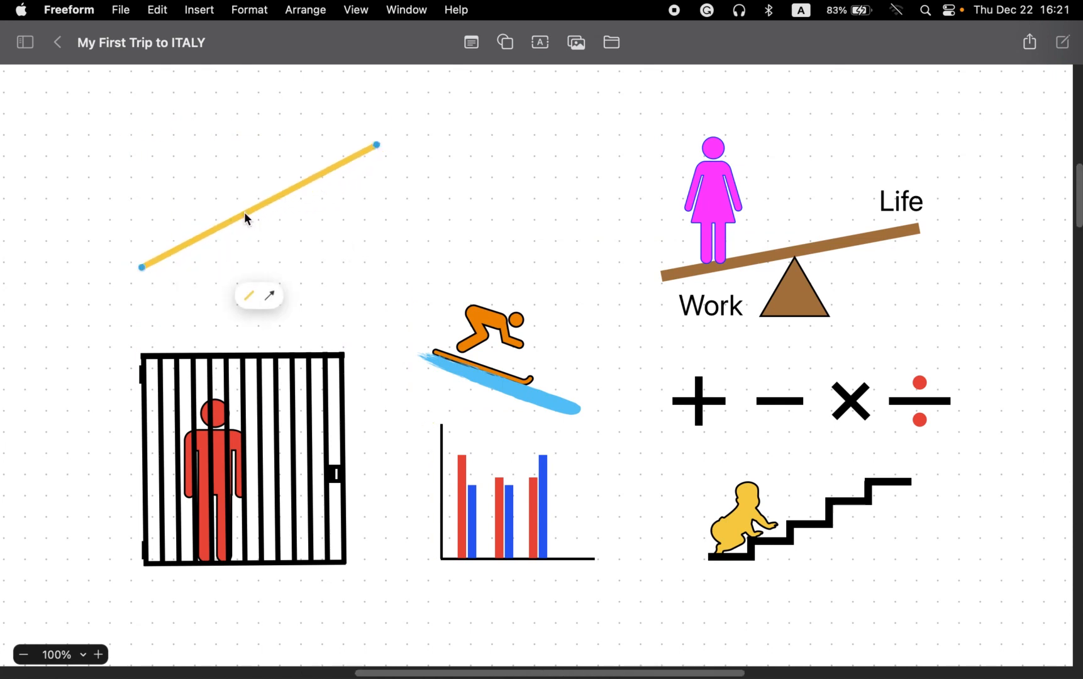
left_click(247, 291)
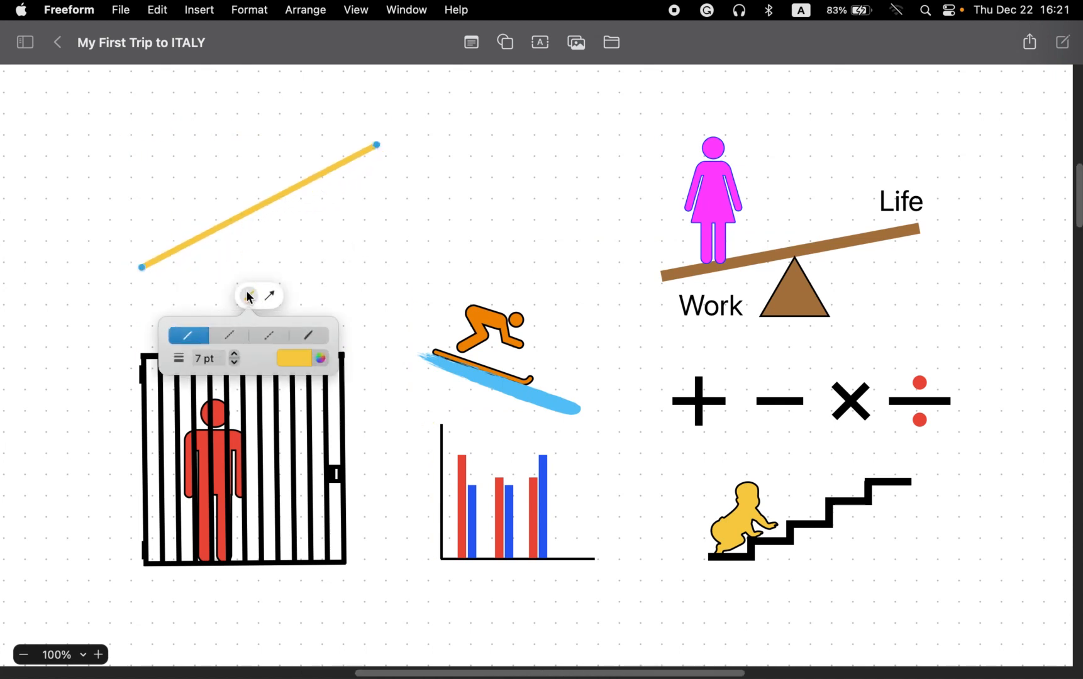
left_click(290, 363)
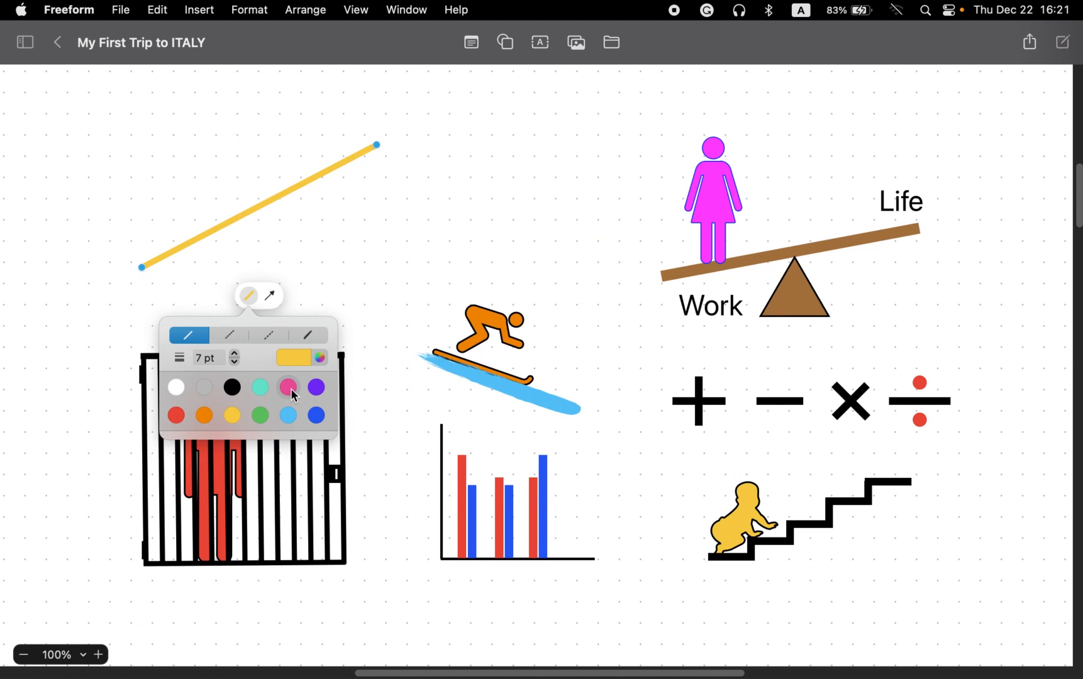
left_click(316, 387)
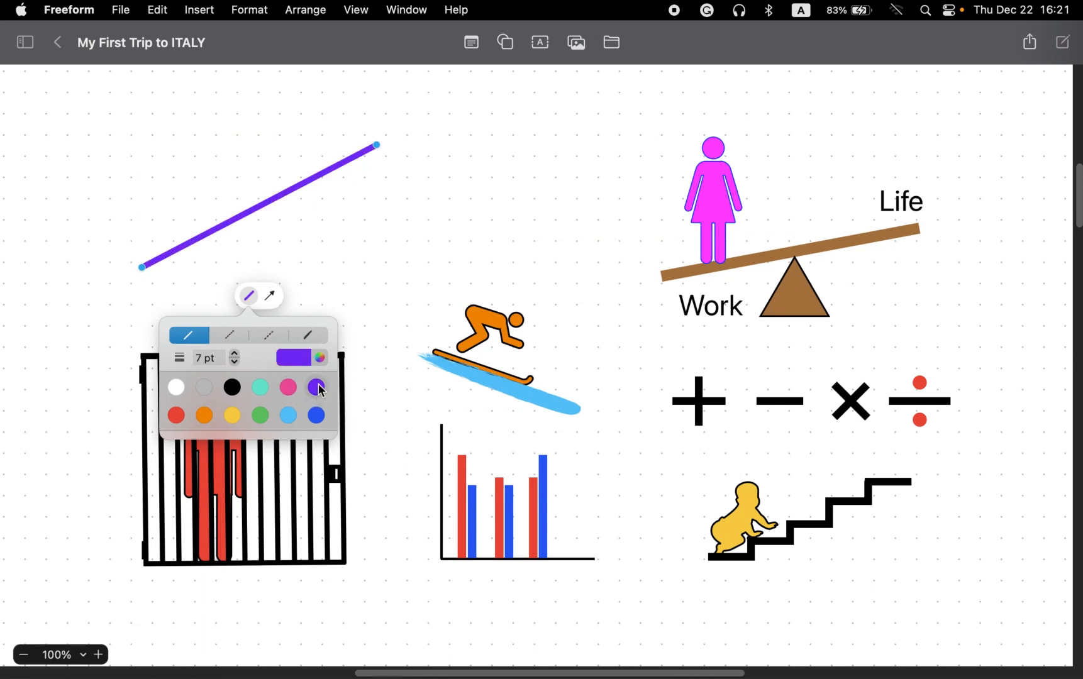
left_click(346, 266)
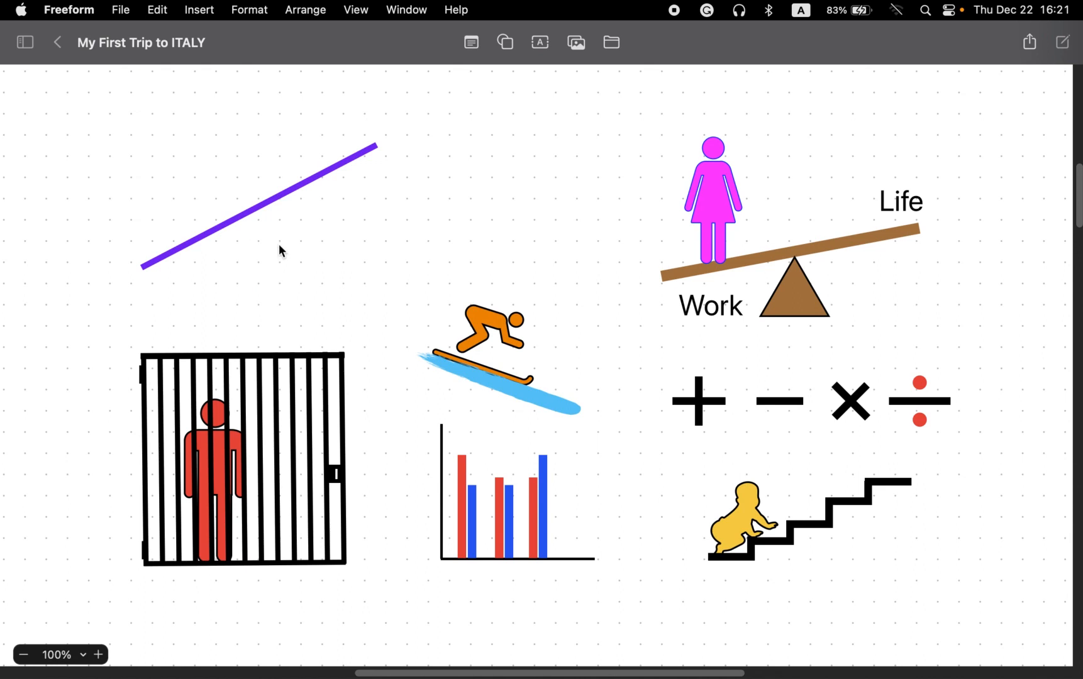
Pull the purple line's upper end down until the line is shorter and nearly horizontal, and move the line higher above the prison cell
left_click(369, 150)
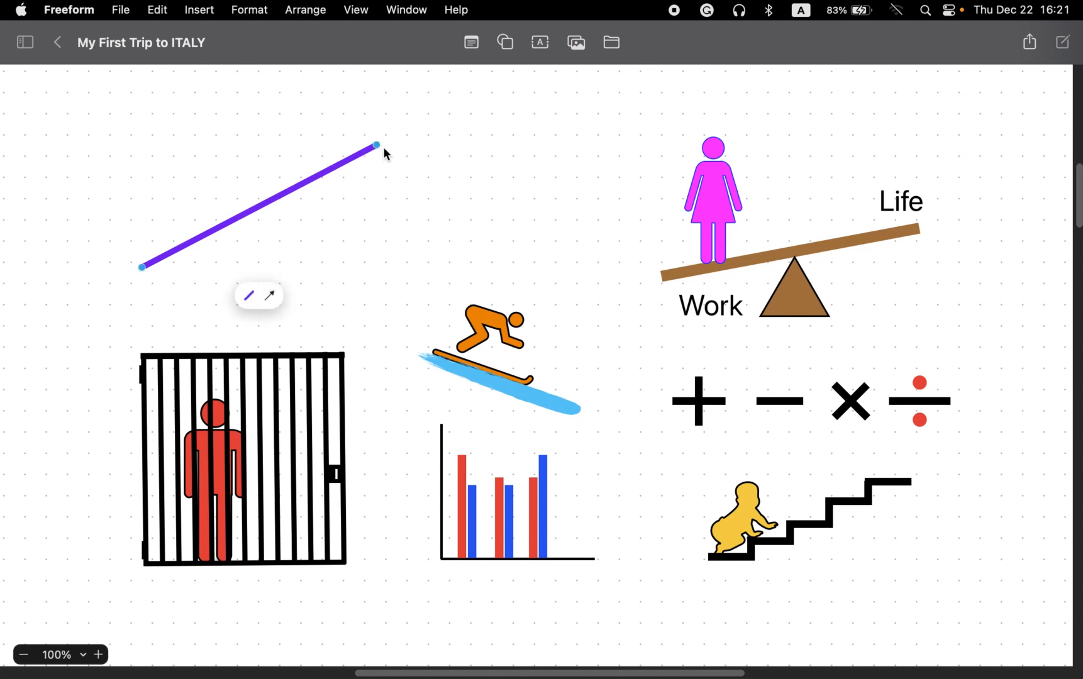
left_click_drag(377, 146, 346, 220)
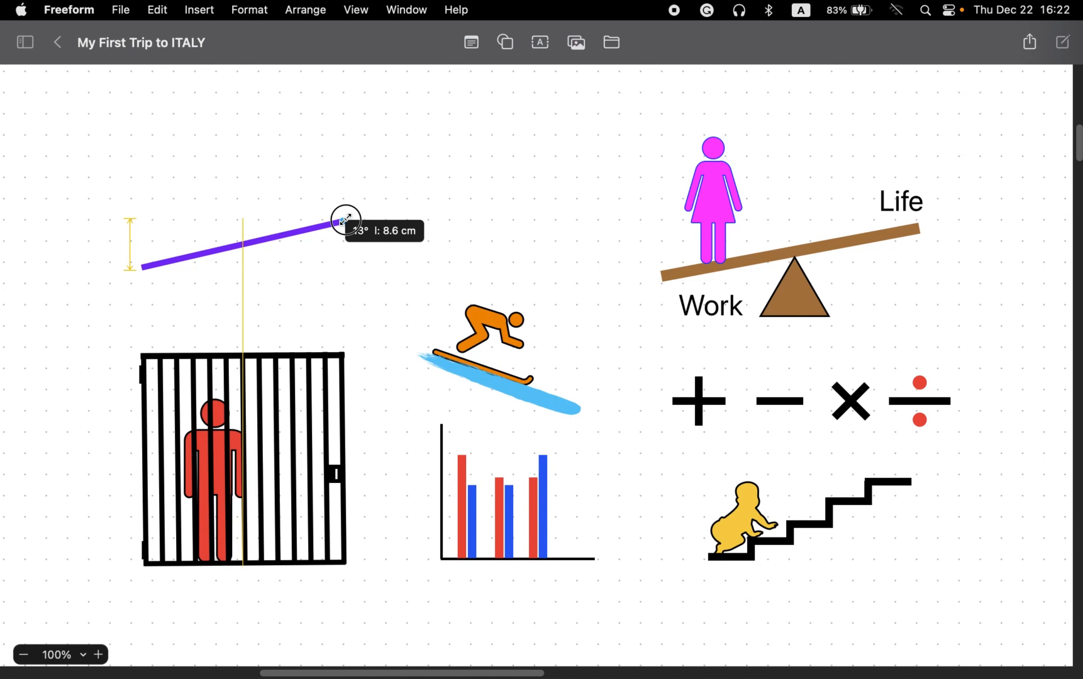
left_click_drag(345, 220, 318, 264)
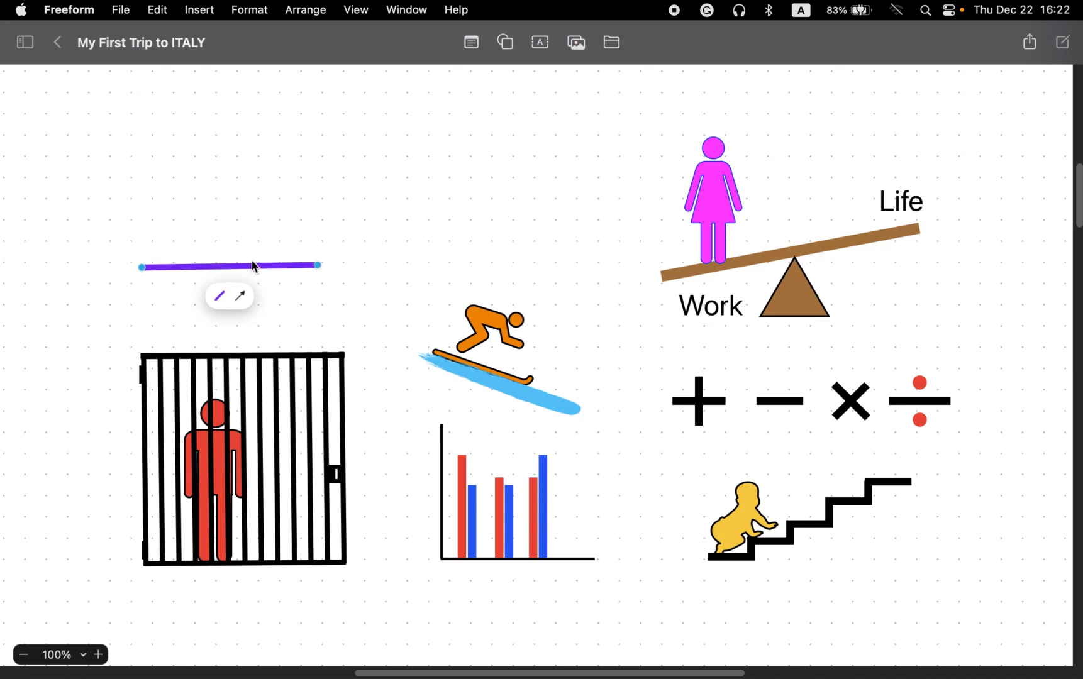
left_click_drag(252, 264, 259, 144)
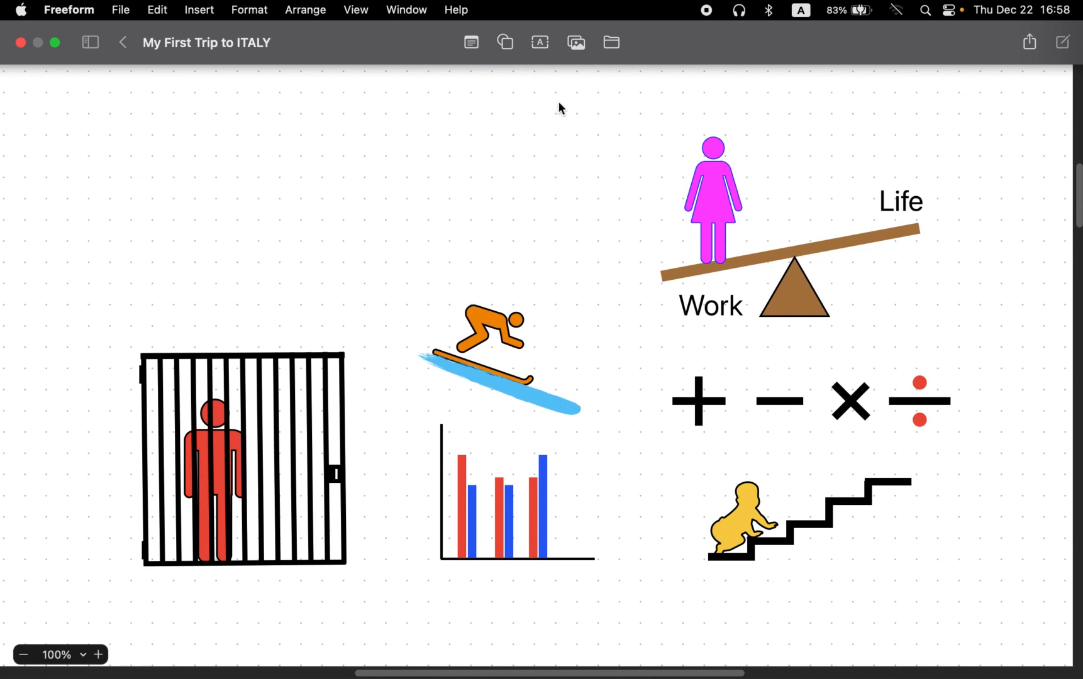
Insert an arrow line from the Basic shapes, move it to the empty area above the skier, and extend its arrow tip outward
left_click(510, 42)
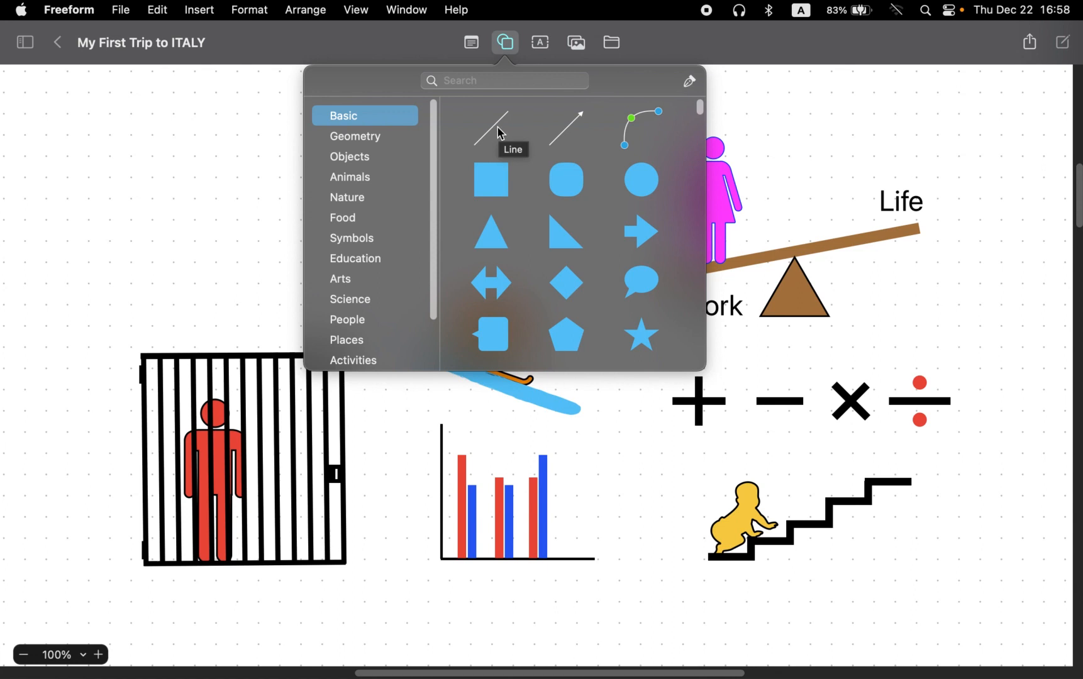
left_click(566, 128)
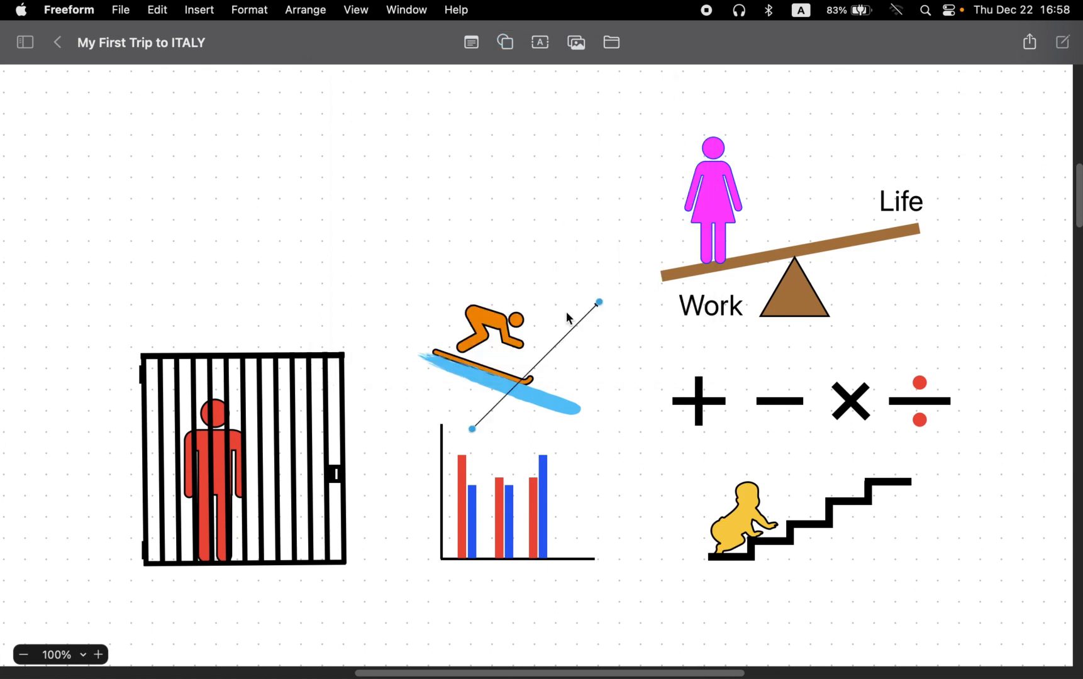
left_click_drag(553, 350, 387, 183)
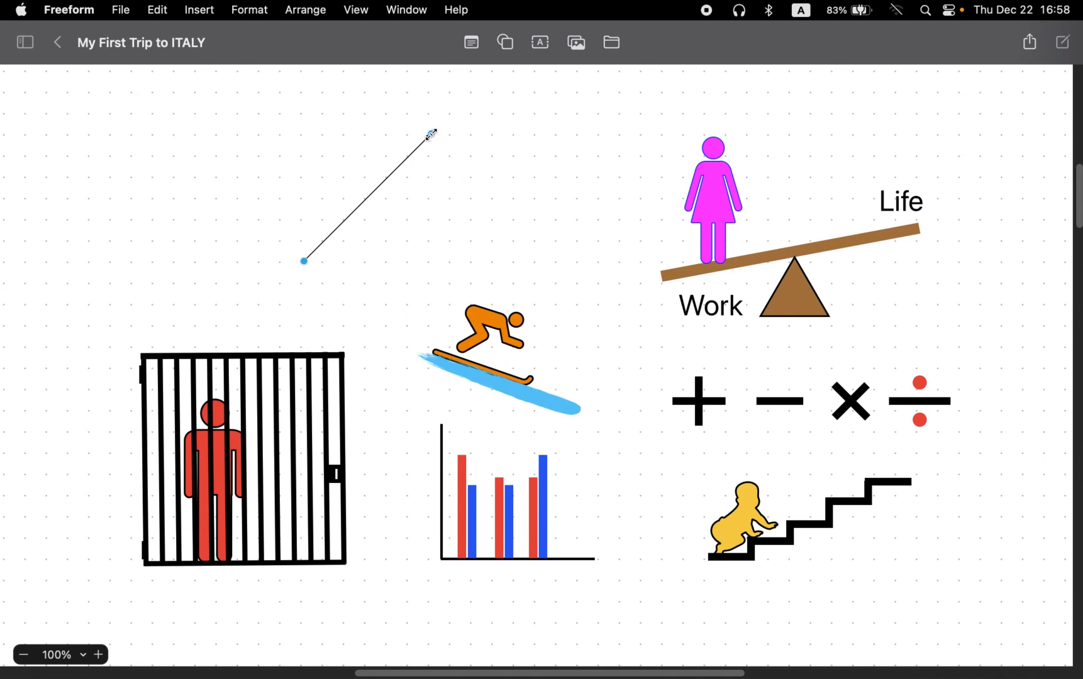
left_click_drag(431, 134, 469, 142)
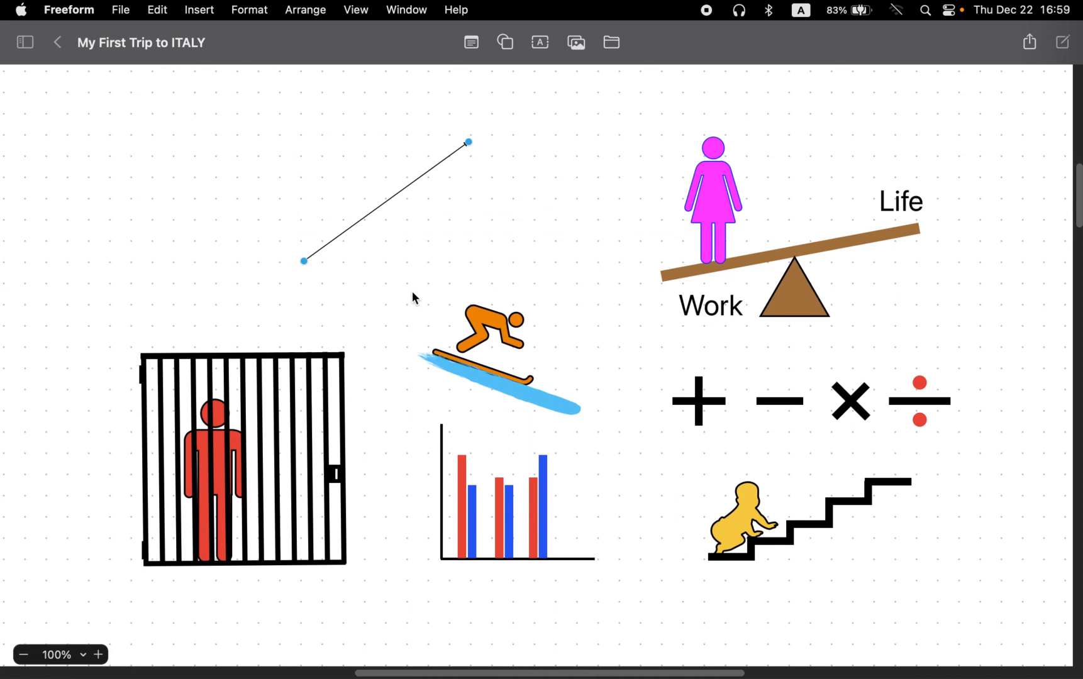
Set the arrow line's thickness to 9 pt
left_click(385, 203)
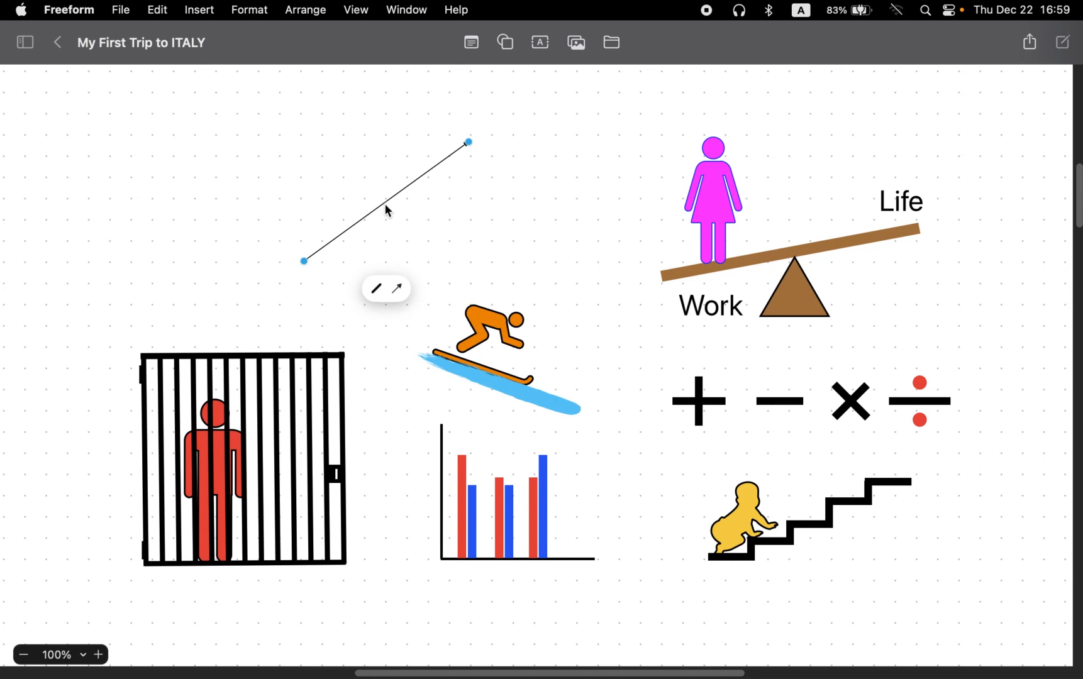
left_click(377, 289)
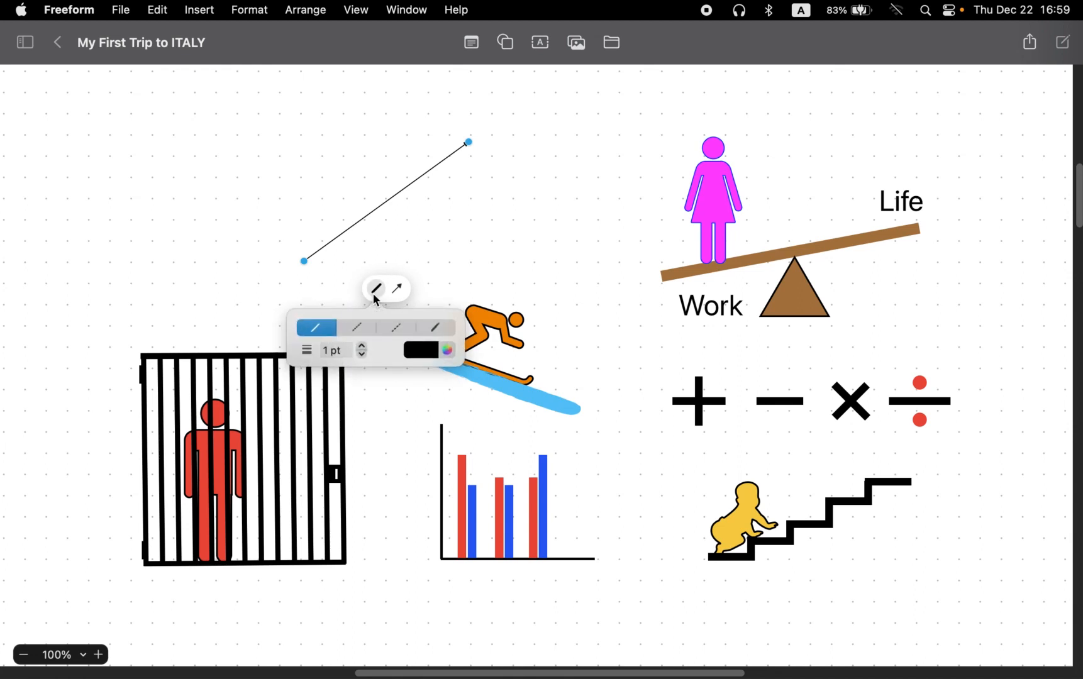
left_click(362, 348)
left_click(363, 347)
left_click(362, 347)
left_click(363, 347)
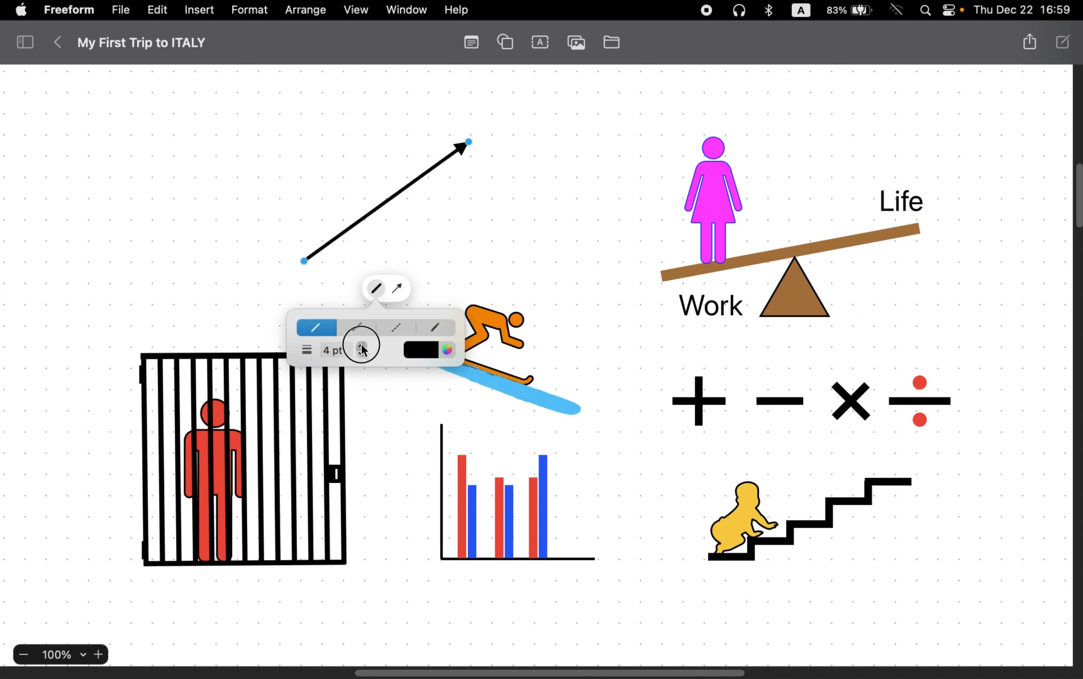
left_click(363, 347)
left_click(363, 347)
left_click(362, 346)
left_click(362, 346)
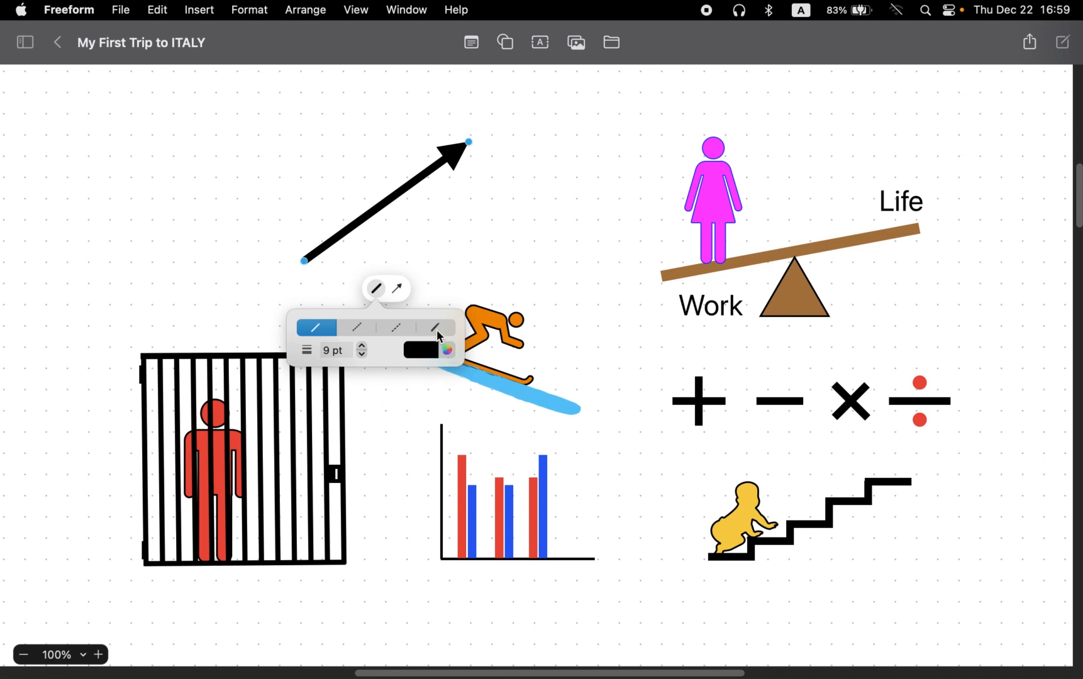
Give the arrow line open-circle endpoints at both its start and its end
left_click(398, 288)
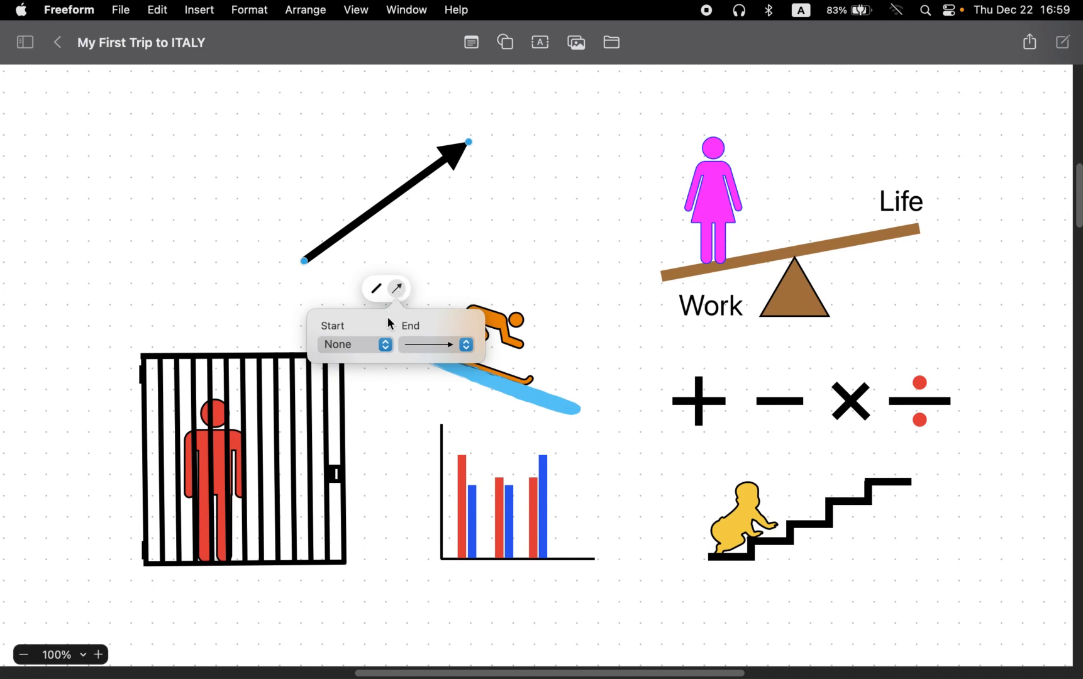
left_click(385, 347)
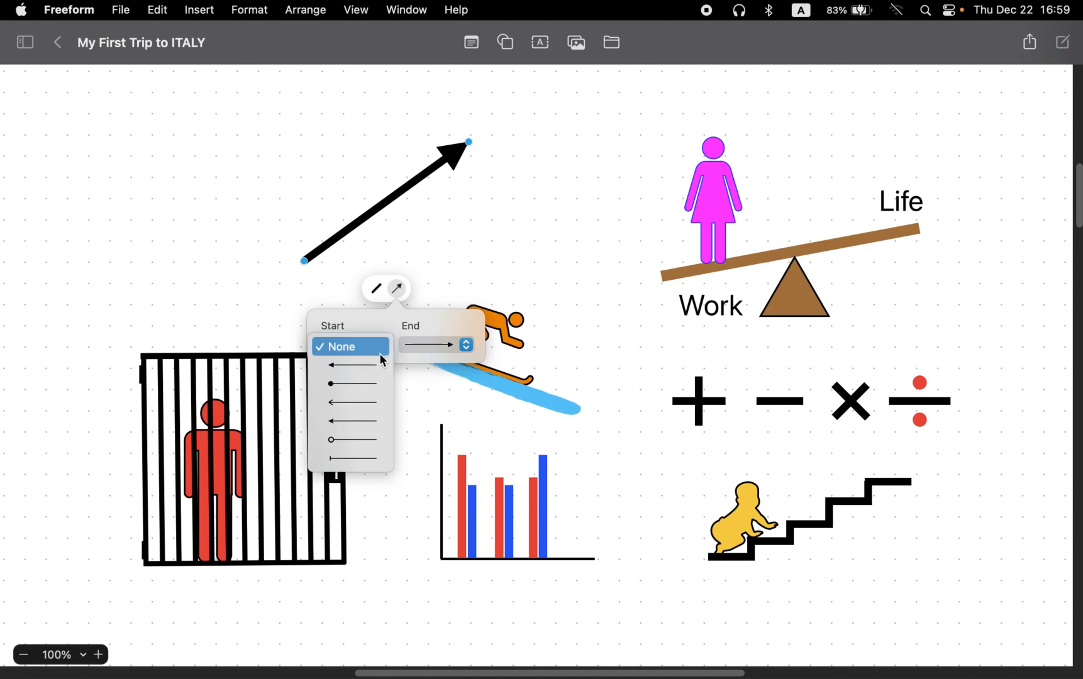
left_click(356, 438)
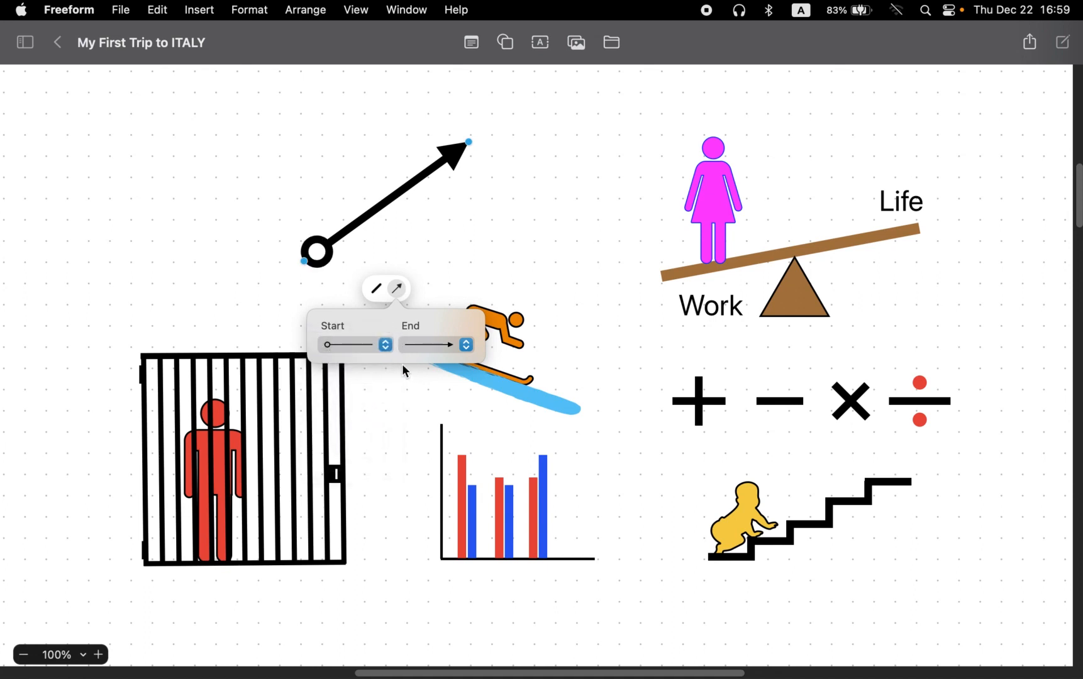
left_click(466, 344)
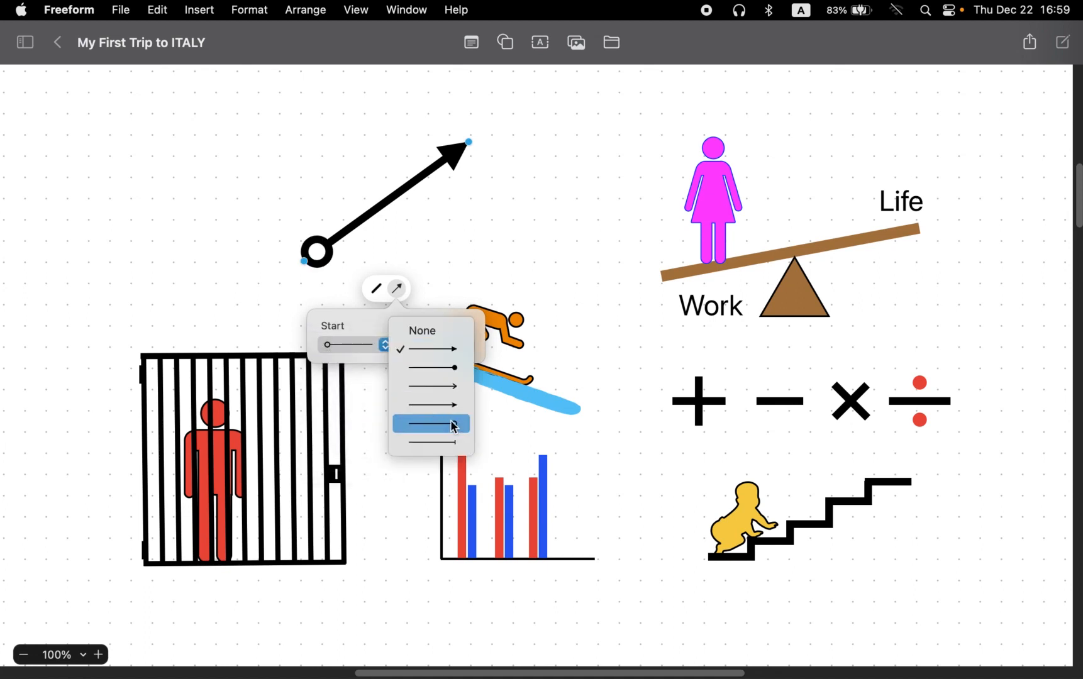
left_click(451, 423)
Try a filled circle at the line's end, restore the solid arrowhead there, and set the start endpoint to None
left_click(469, 356)
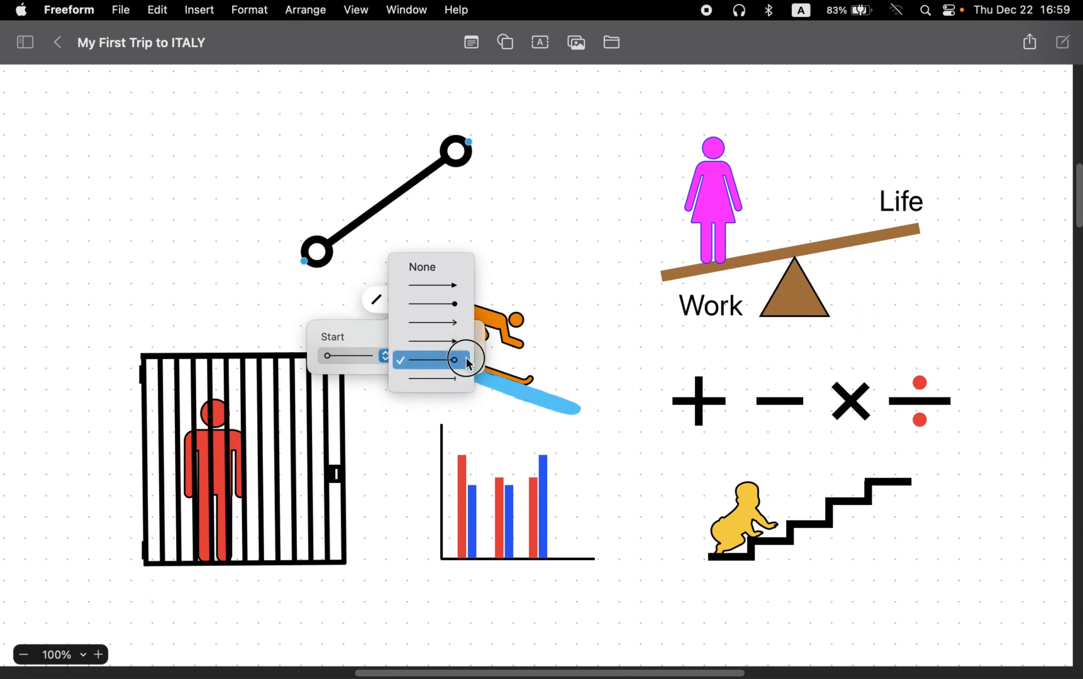
left_click(457, 305)
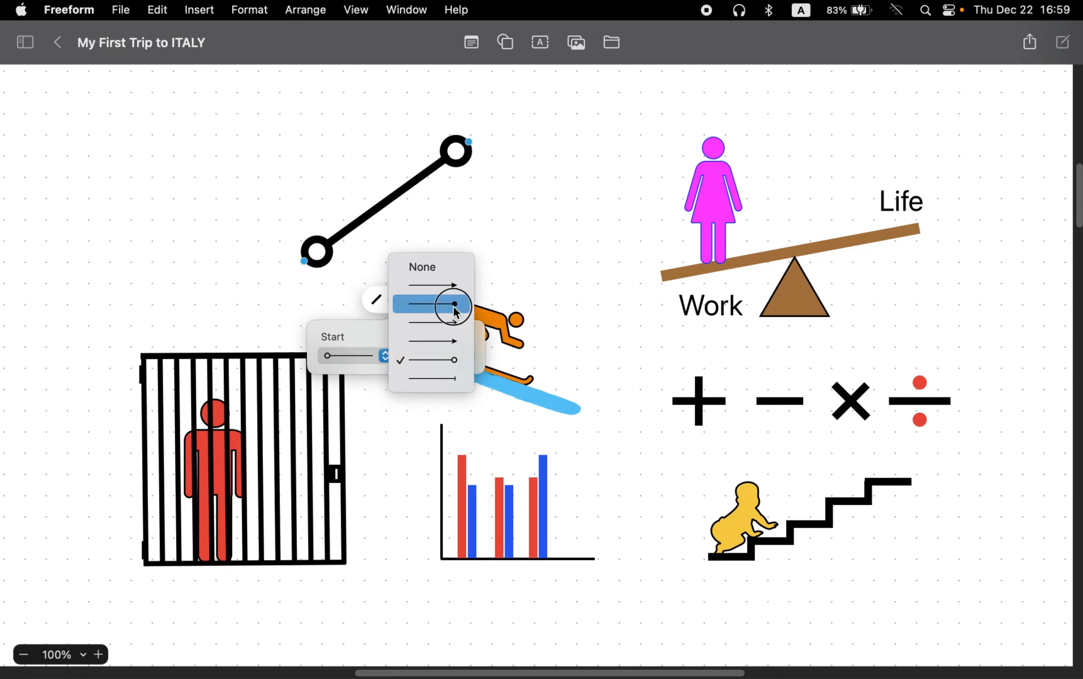
left_click(466, 358)
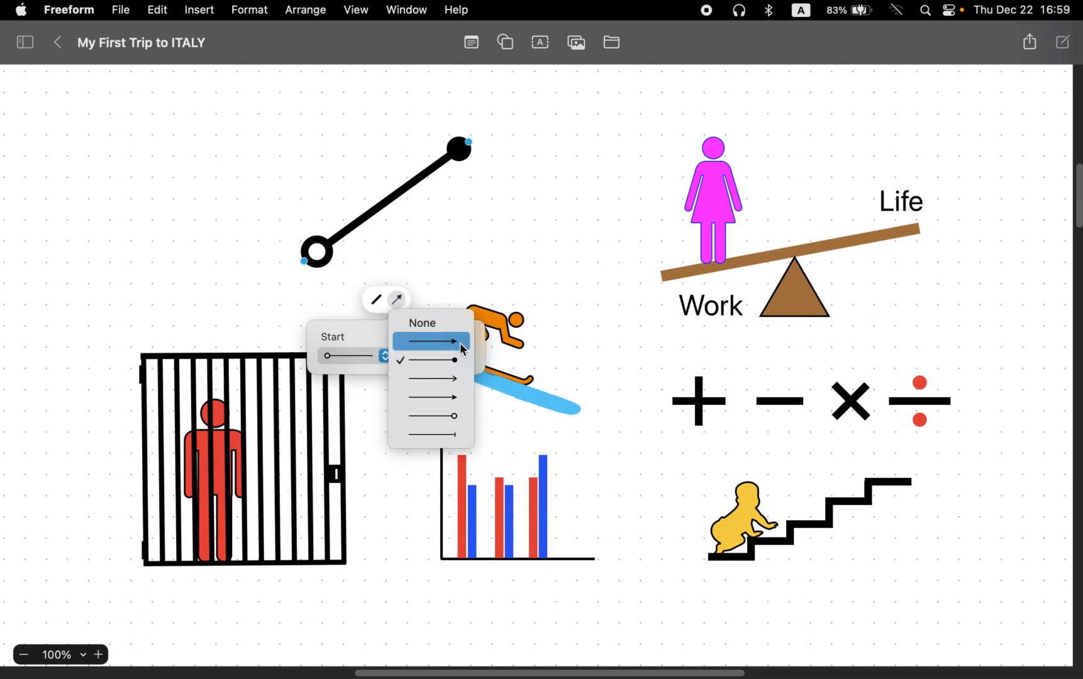
left_click(462, 342)
left_click(386, 357)
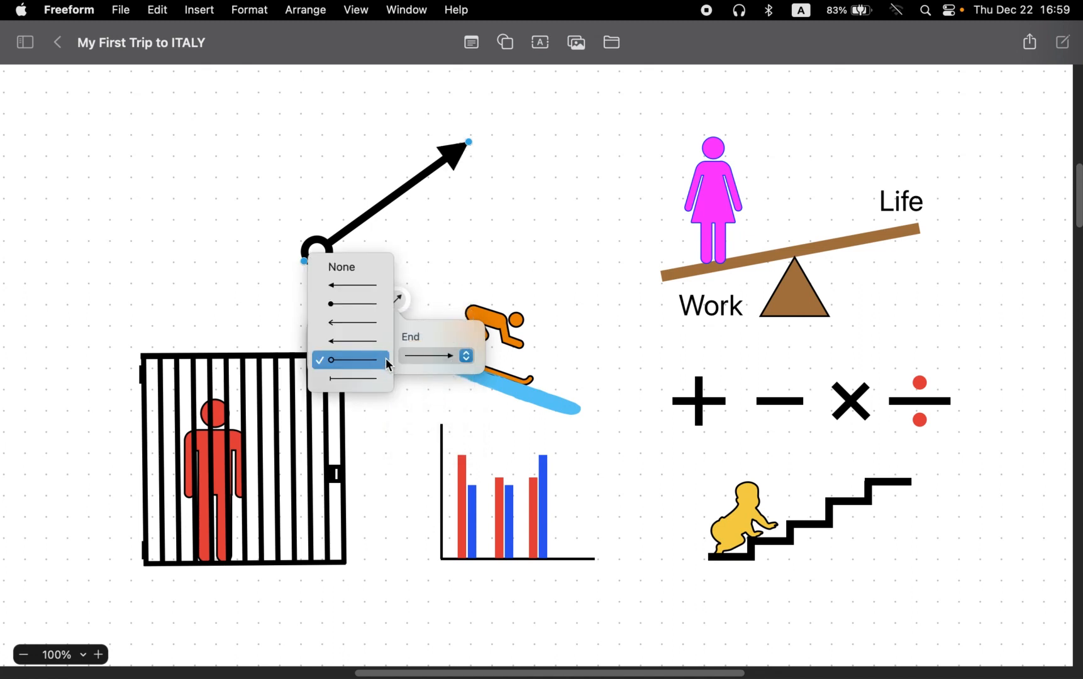
left_click(373, 267)
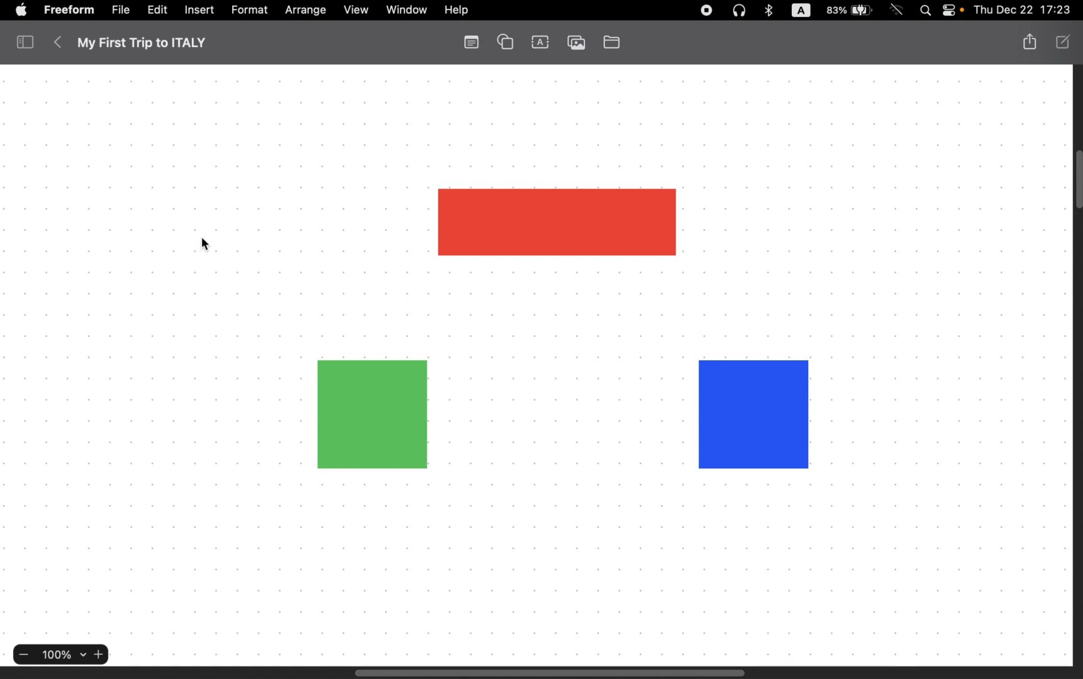
Insert a connection line from the Basic shapes and set its connection style to right-angled
left_click(505, 44)
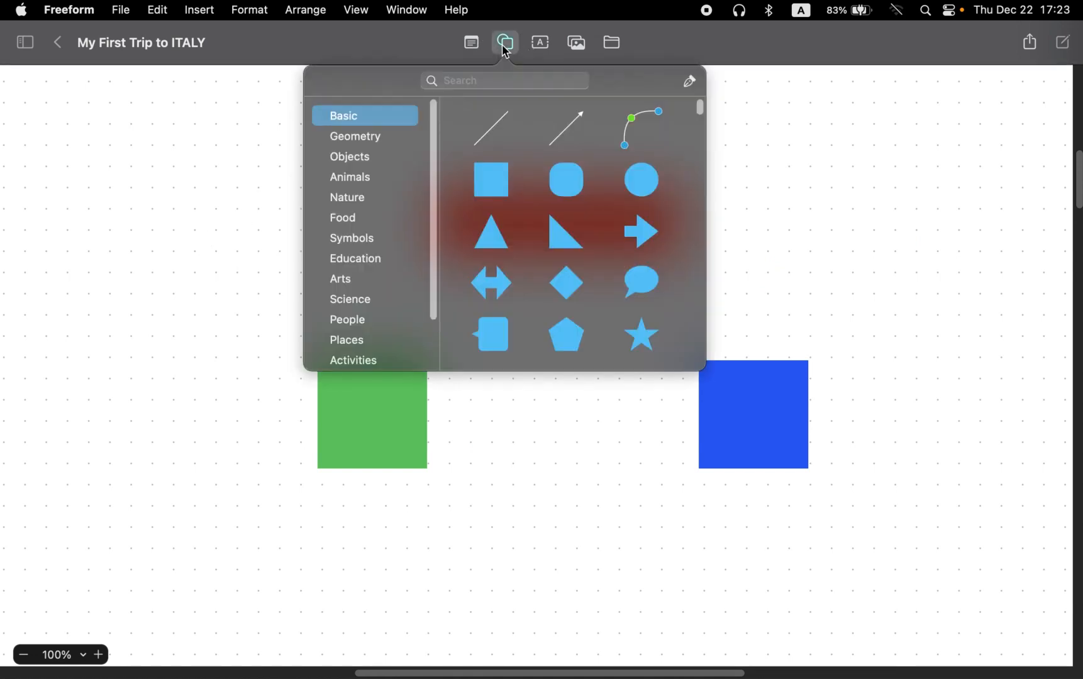
left_click(642, 117)
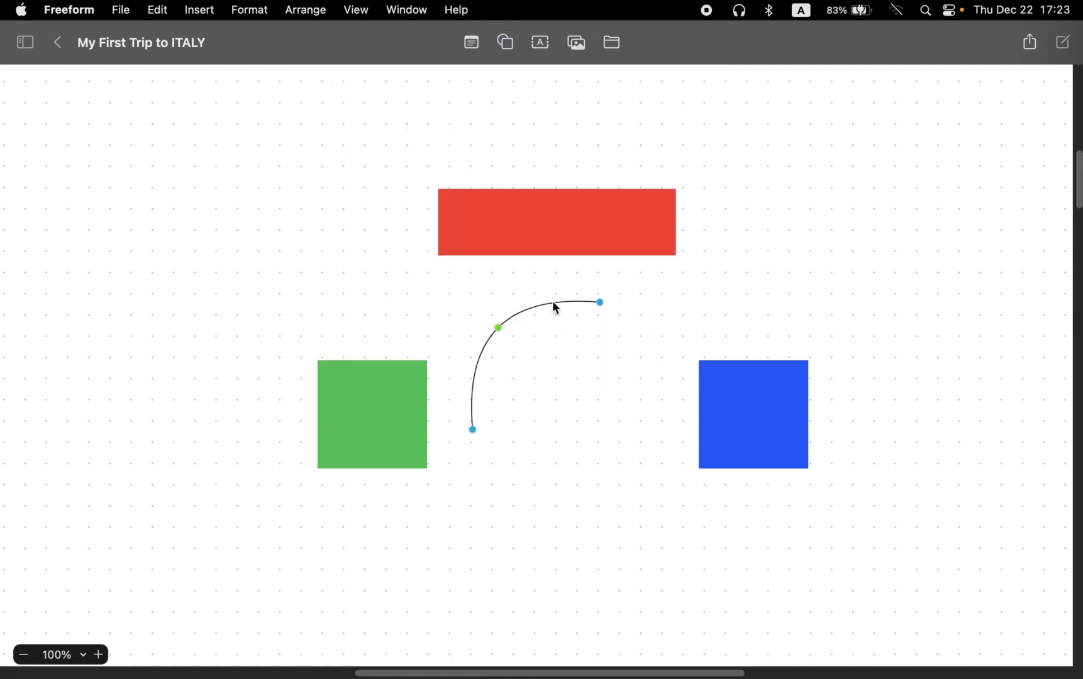
mouse_move(553, 303)
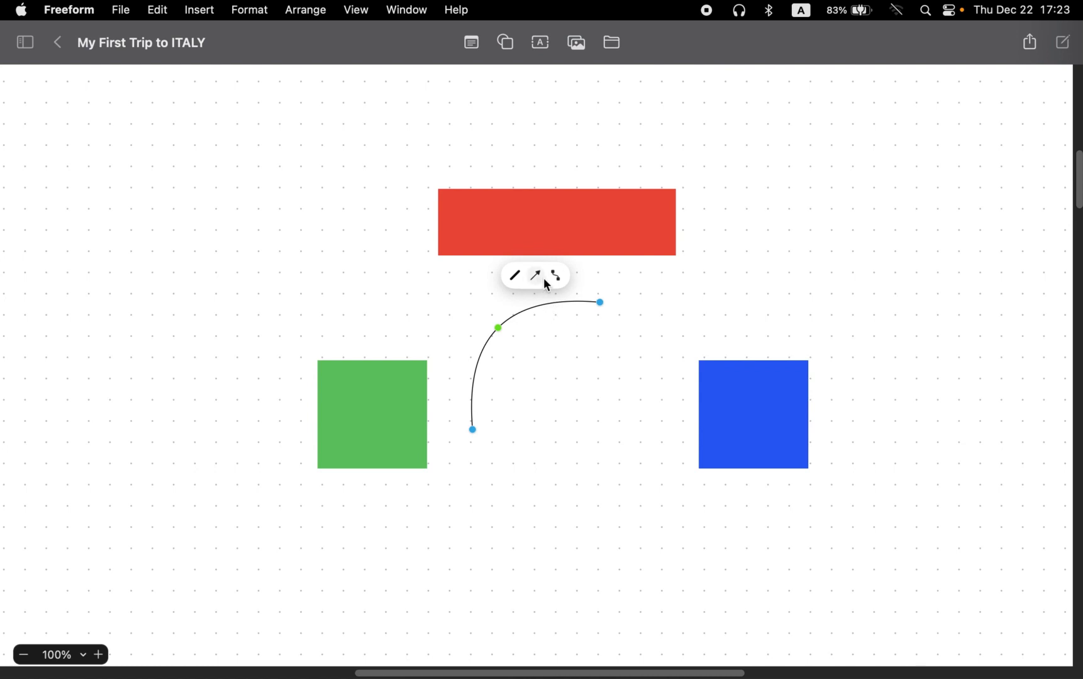
left_click(558, 278)
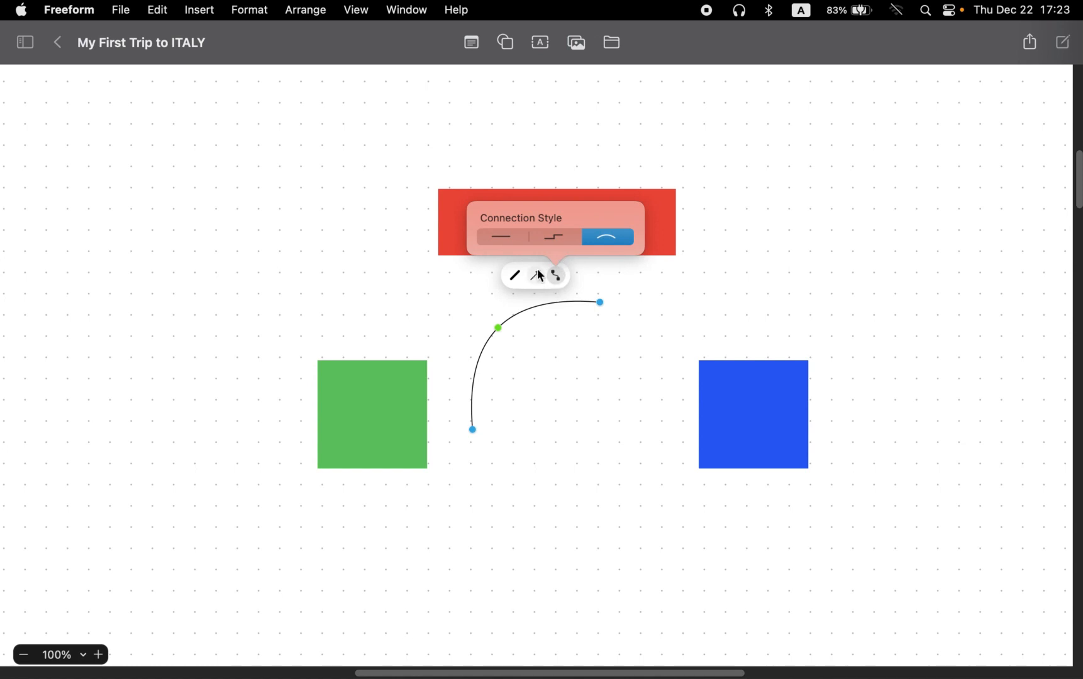
left_click(556, 240)
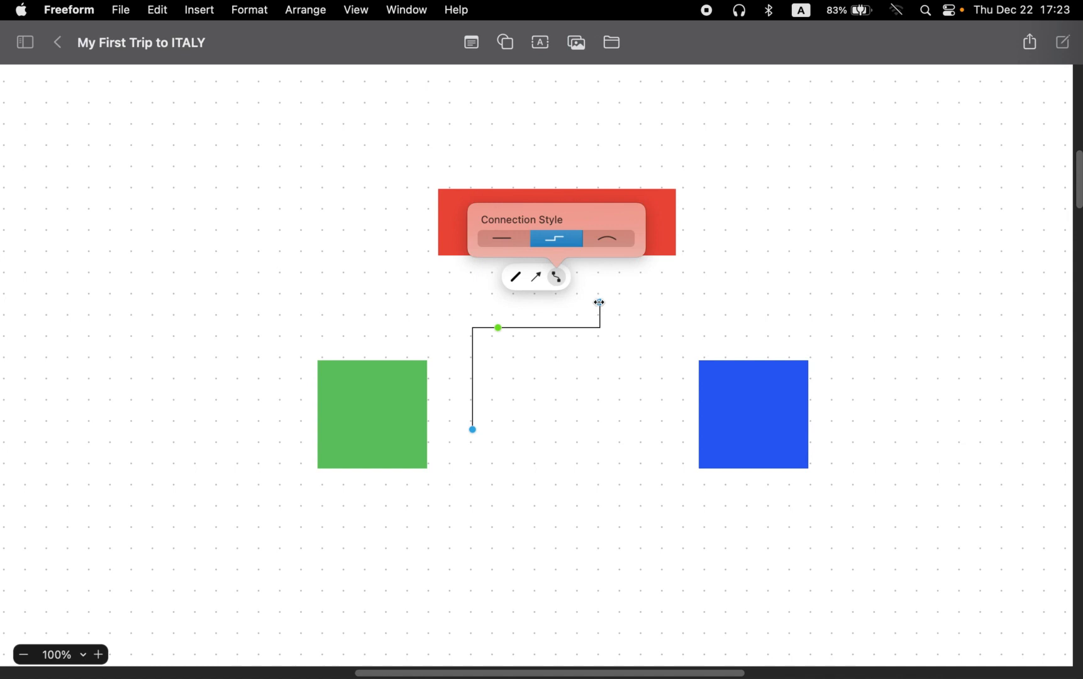
Attach the connection line from the red rectangle's bottom edge to the green square's top edge and lower its horizontal segment slightly
left_click_drag(601, 303, 564, 259)
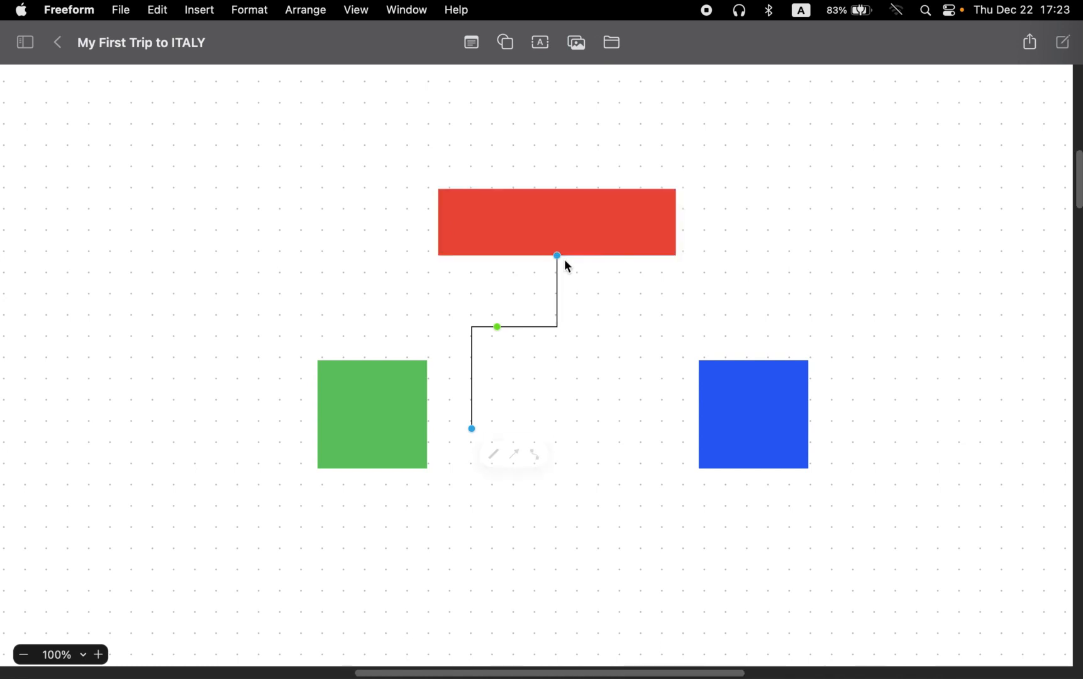
left_click_drag(471, 429, 427, 423)
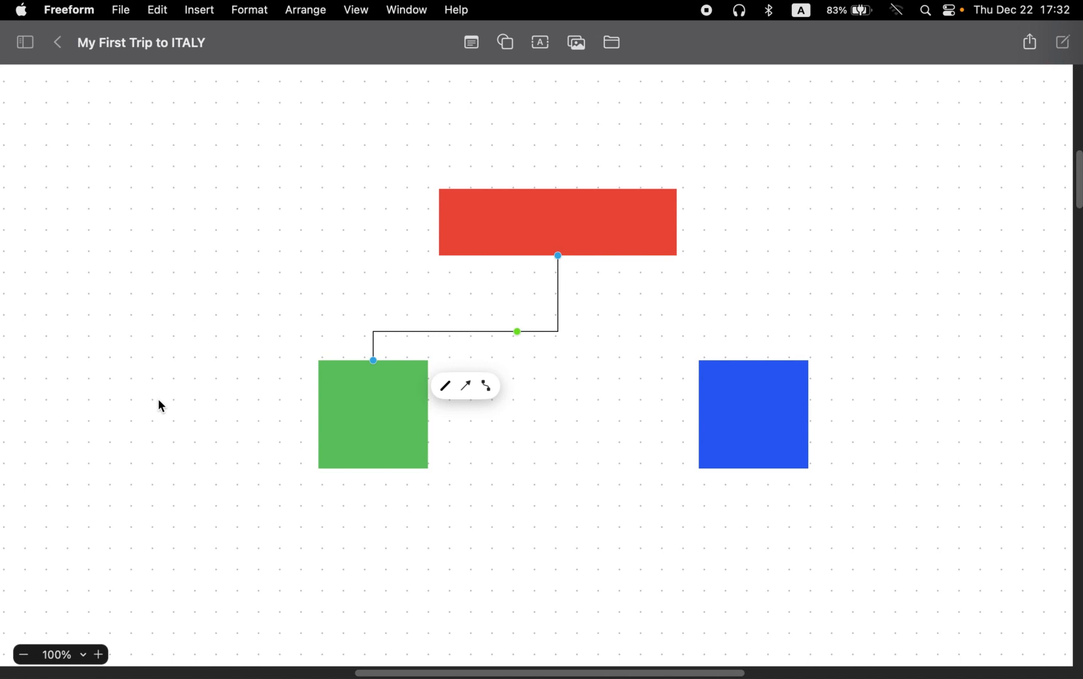
mouse_move(517, 332)
left_mouse_down()
mouse_move(339, 322)
mouse_move(632, 344)
mouse_move(504, 278)
mouse_move(507, 269)
mouse_move(510, 343)
left_mouse_up()
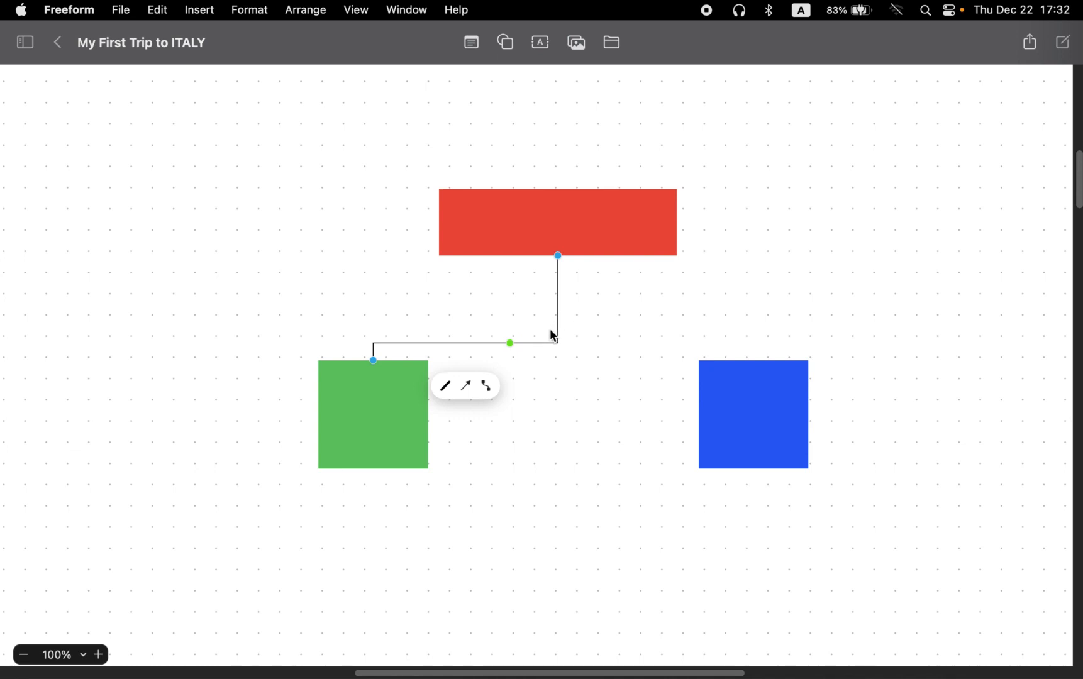
Make a copy of the connection line and attach it to the right edges of the red rectangle and the blue square
left_click_drag(557, 336, 906, 261)
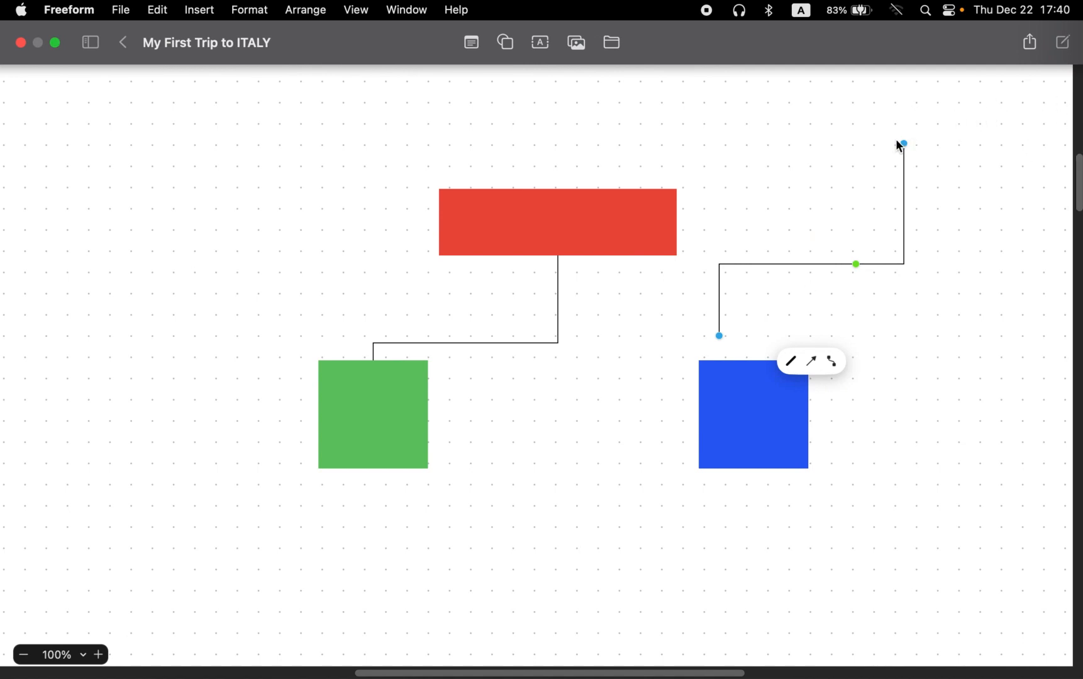
left_click_drag(905, 143, 677, 234)
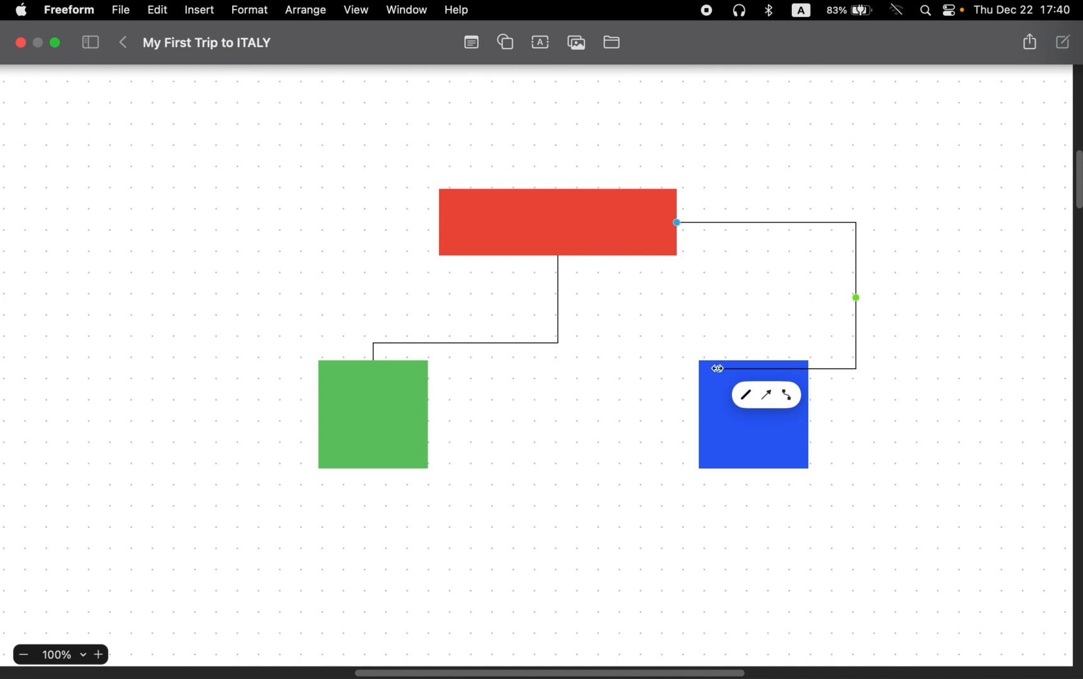
left_click_drag(719, 369, 743, 361)
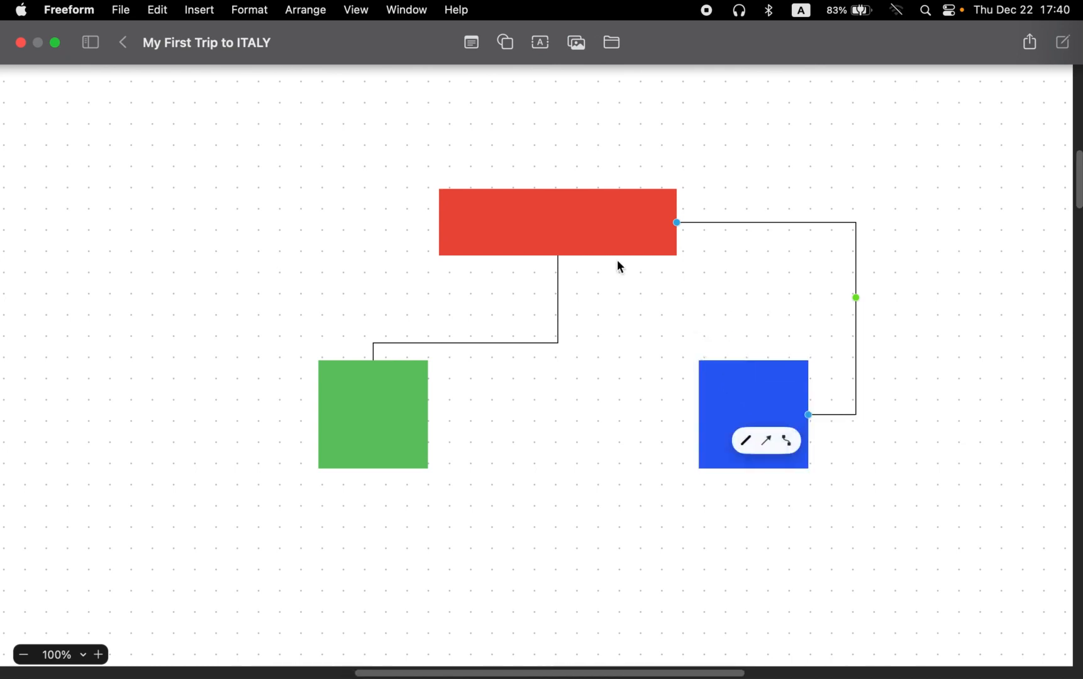
Move the red rectangle and the blue square slightly with their connection lines attached
left_click(603, 476)
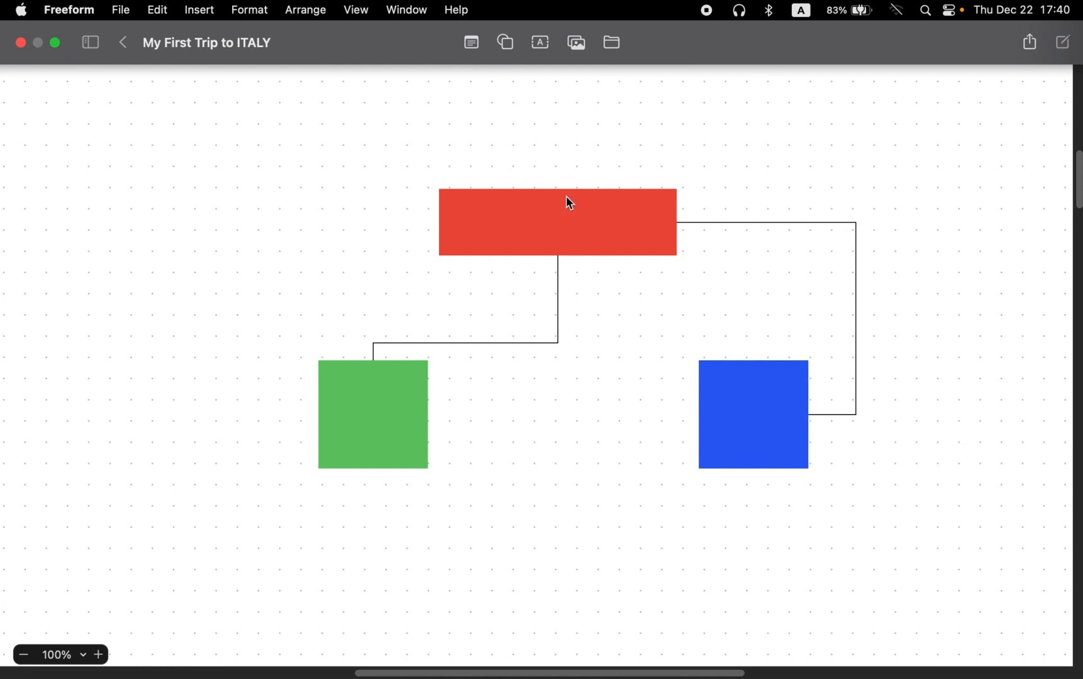
mouse_move(556, 207)
left_mouse_down()
mouse_move(264, 213)
mouse_move(171, 271)
mouse_move(148, 382)
mouse_move(224, 229)
mouse_move(505, 179)
mouse_move(599, 200)
mouse_move(547, 201)
left_mouse_up()
left_click_drag(741, 377, 742, 417)
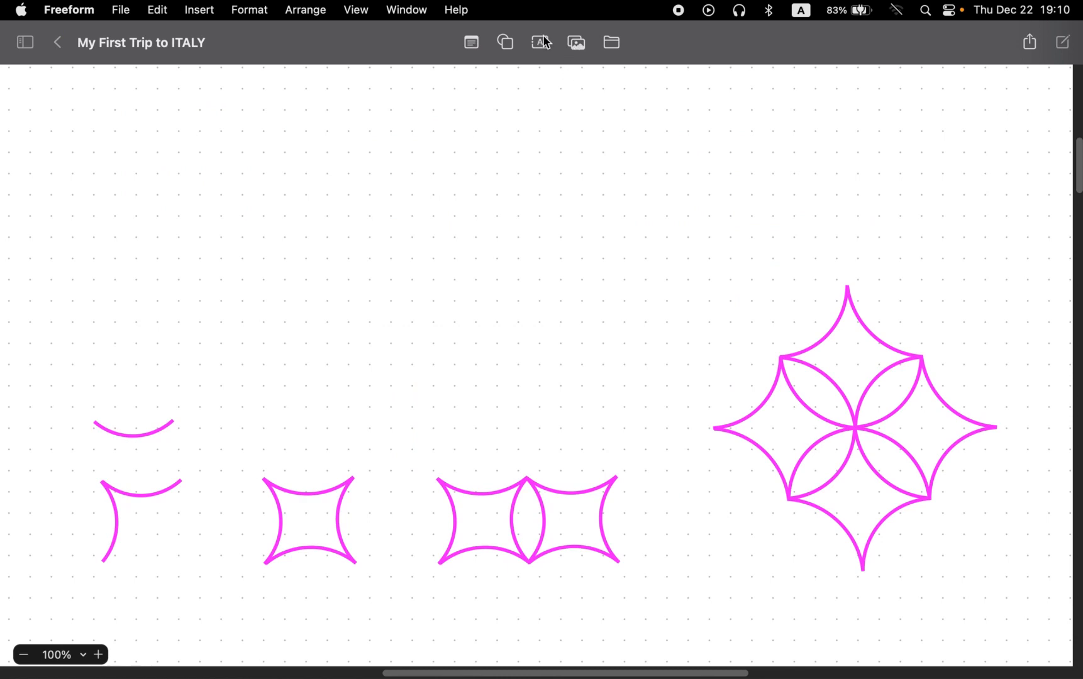
Draw an open staircase line with the Pen tool, placing six points that descend leftward above the magenta shapes
left_click(504, 42)
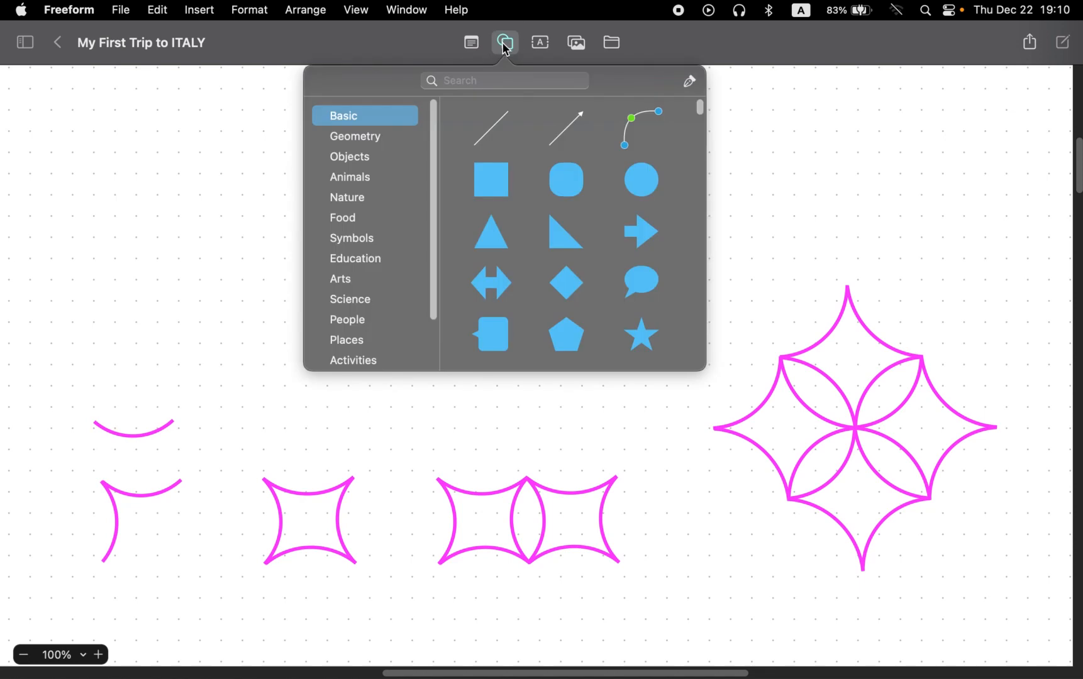
left_click(690, 81)
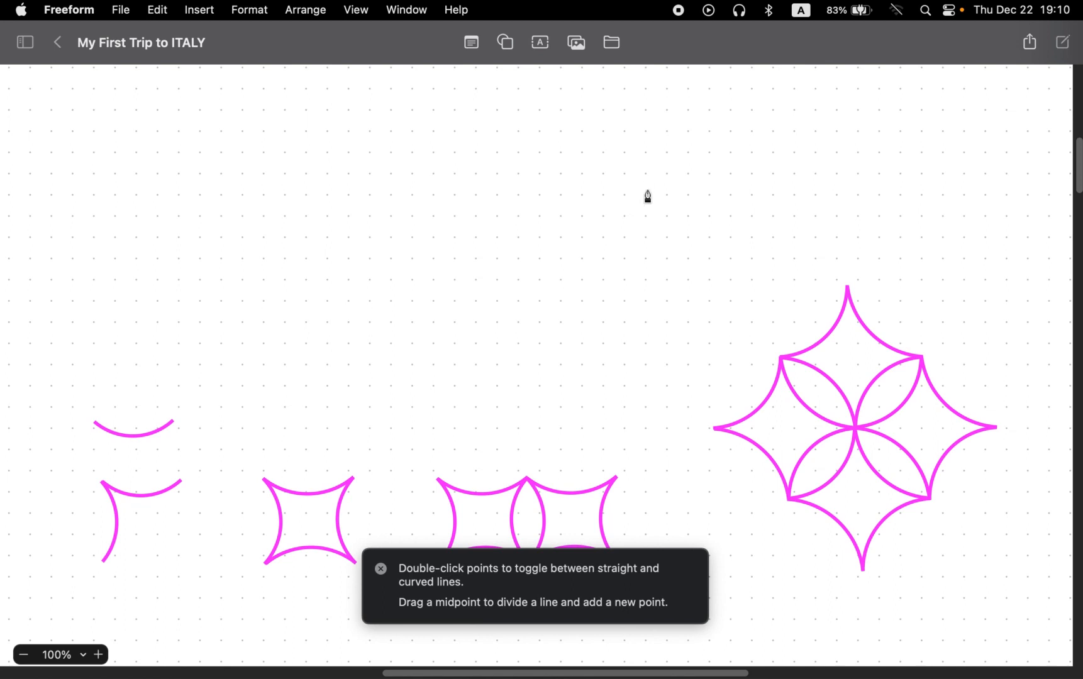
left_click(581, 149)
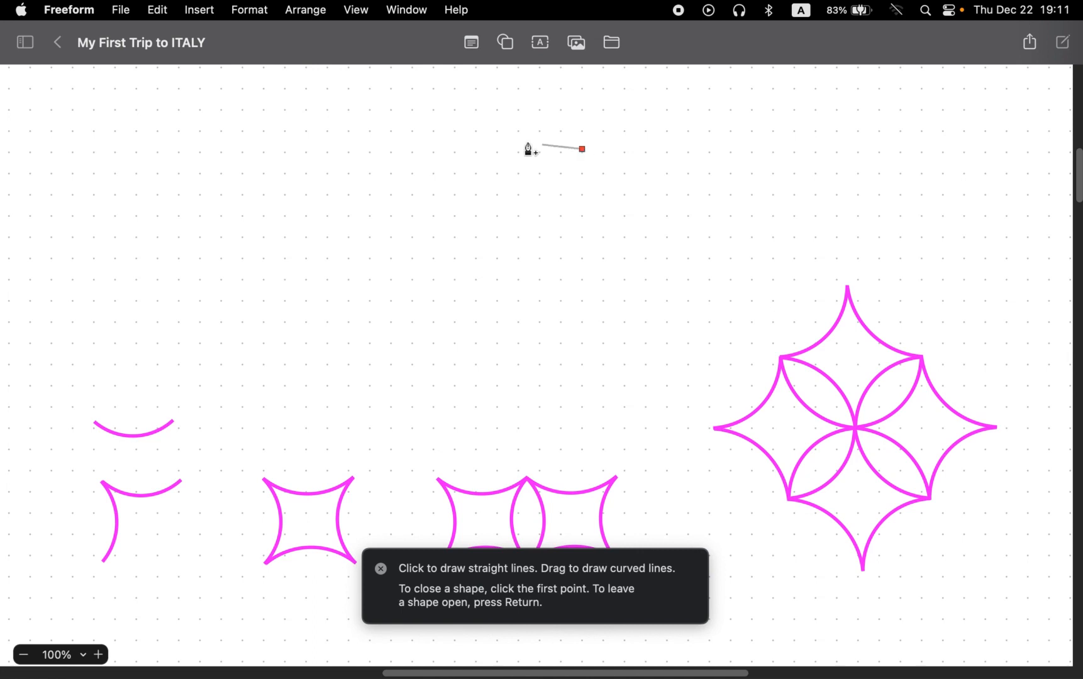
left_click(422, 150)
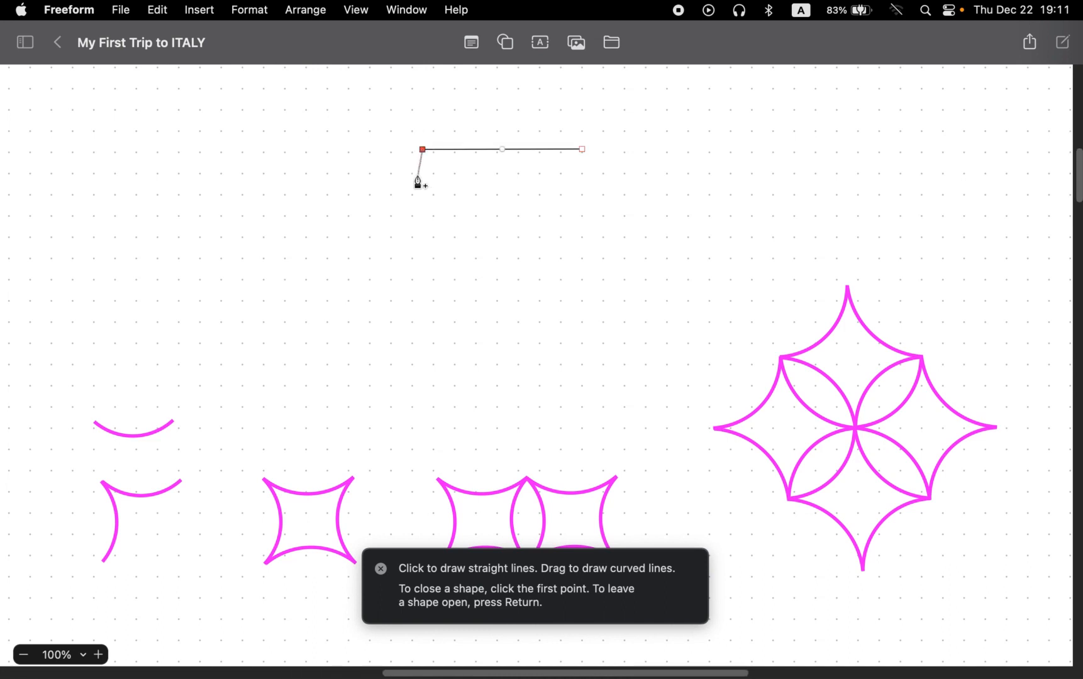
left_click(423, 237)
left_click(305, 236)
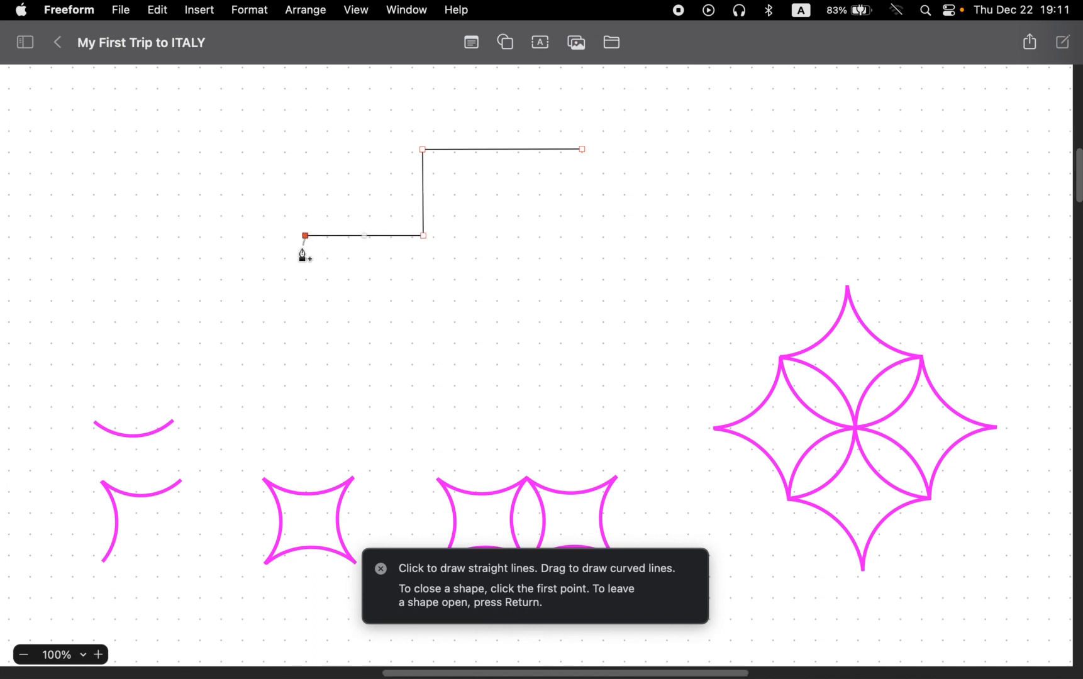
left_click(305, 306)
left_click(214, 305)
left_click(215, 306)
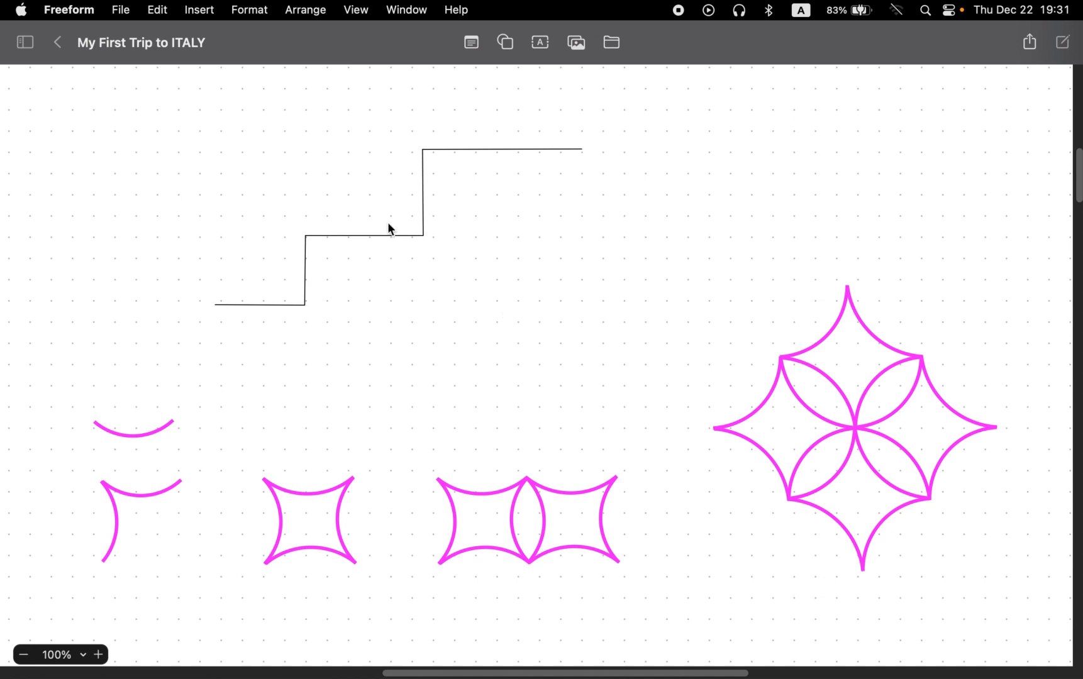
Make the staircase line's points editable and delete its points one after another from the lower end
double_click(288, 304)
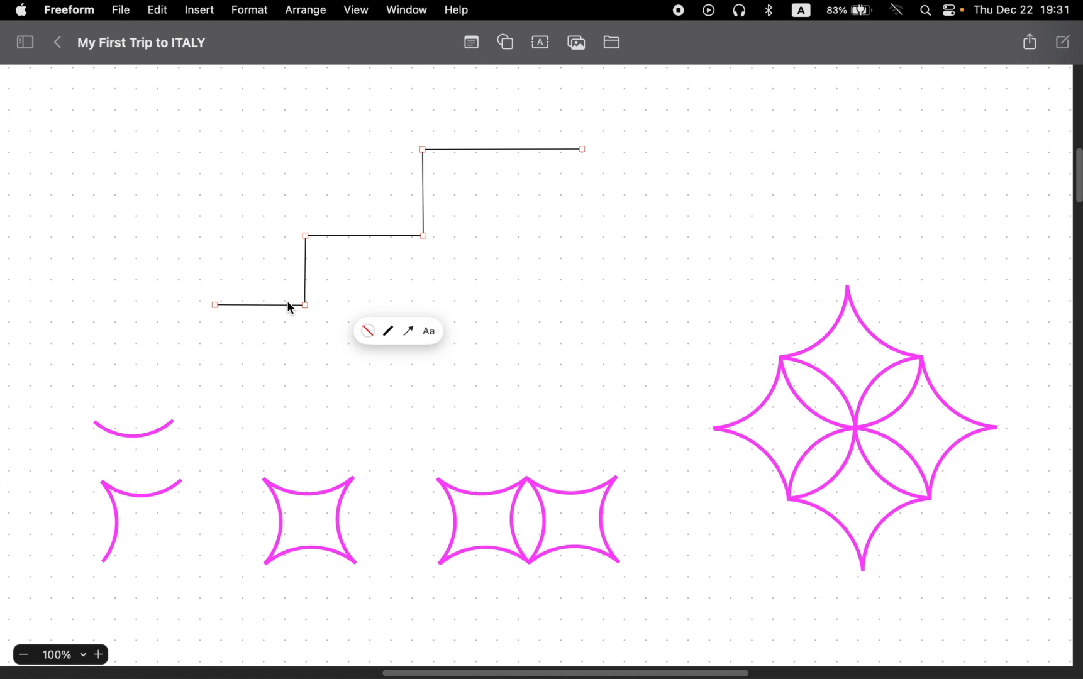
key("Delete")
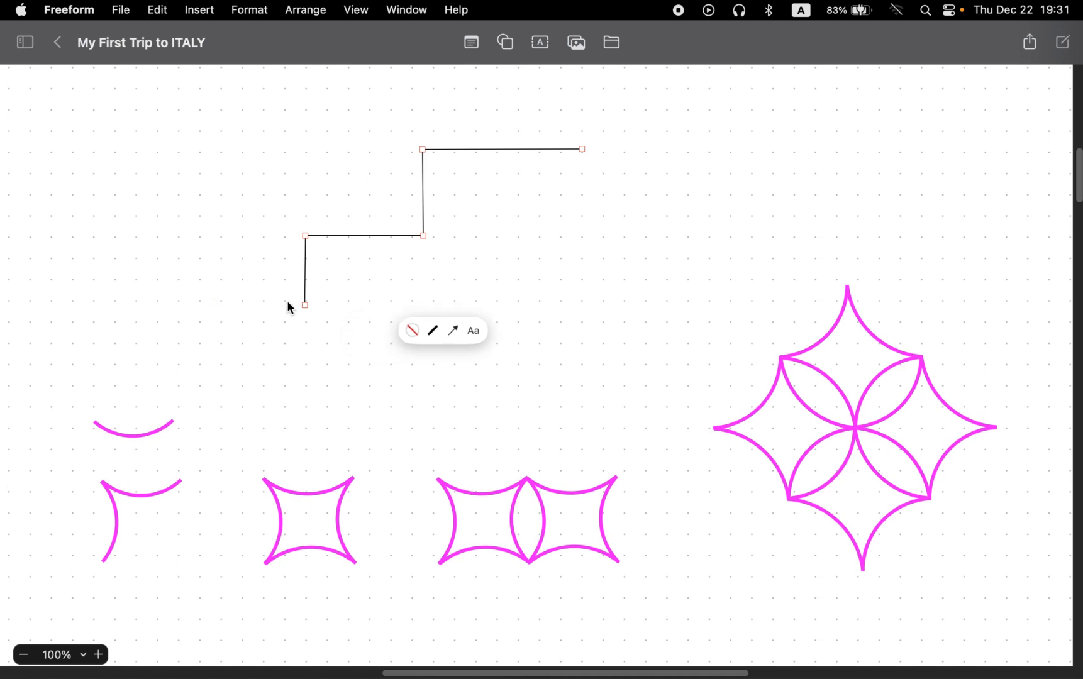
key("Delete")
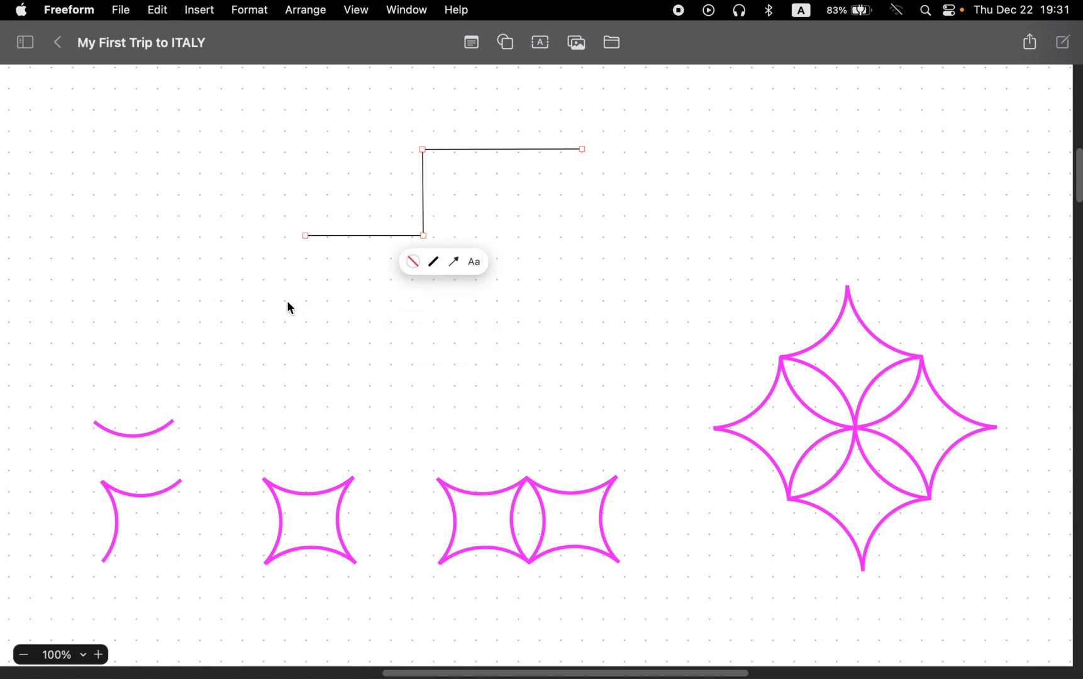
key("Delete")
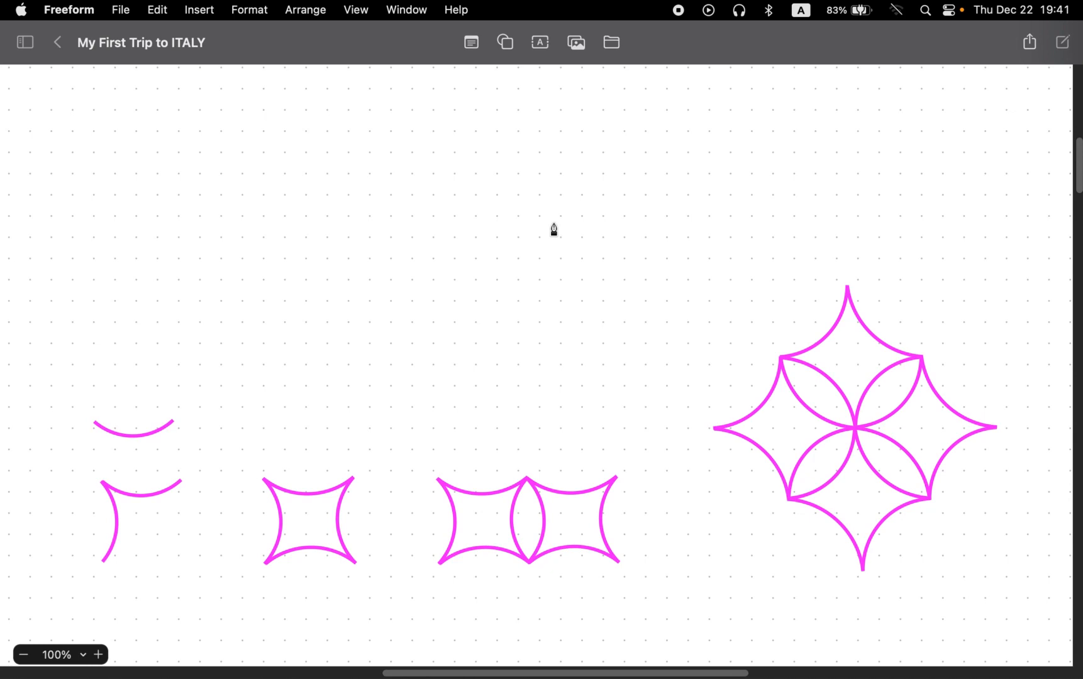
Draw a horizontal two-point line with the Pen tool above the magenta shapes and pull its midpoint down into an arc
left_click(544, 185)
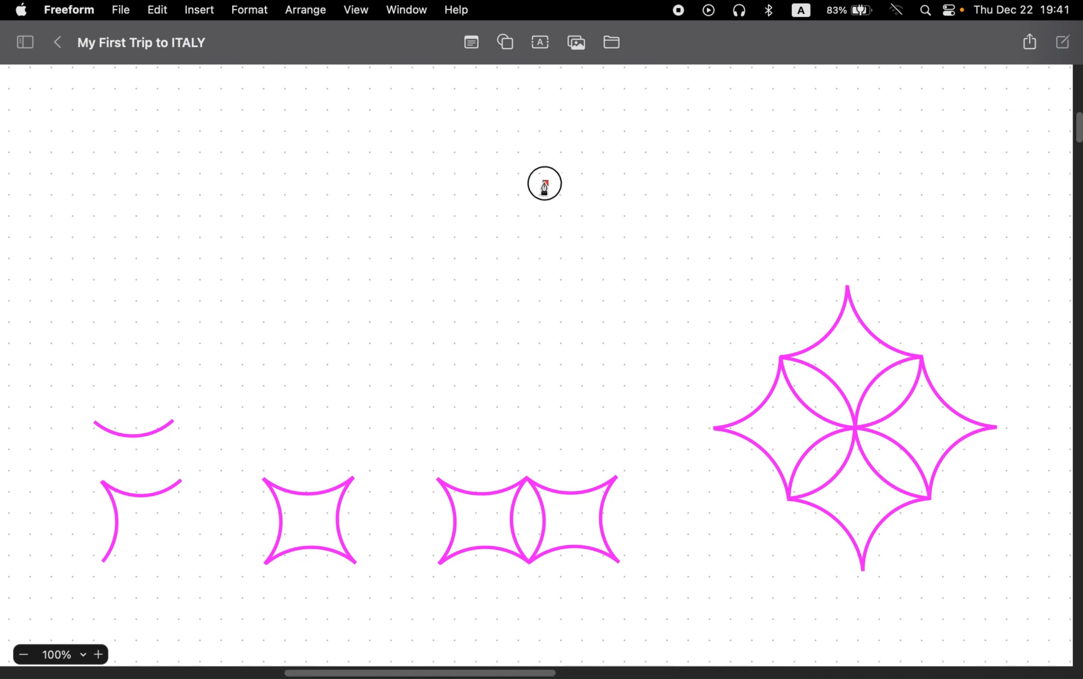
left_click_drag(545, 186, 382, 189)
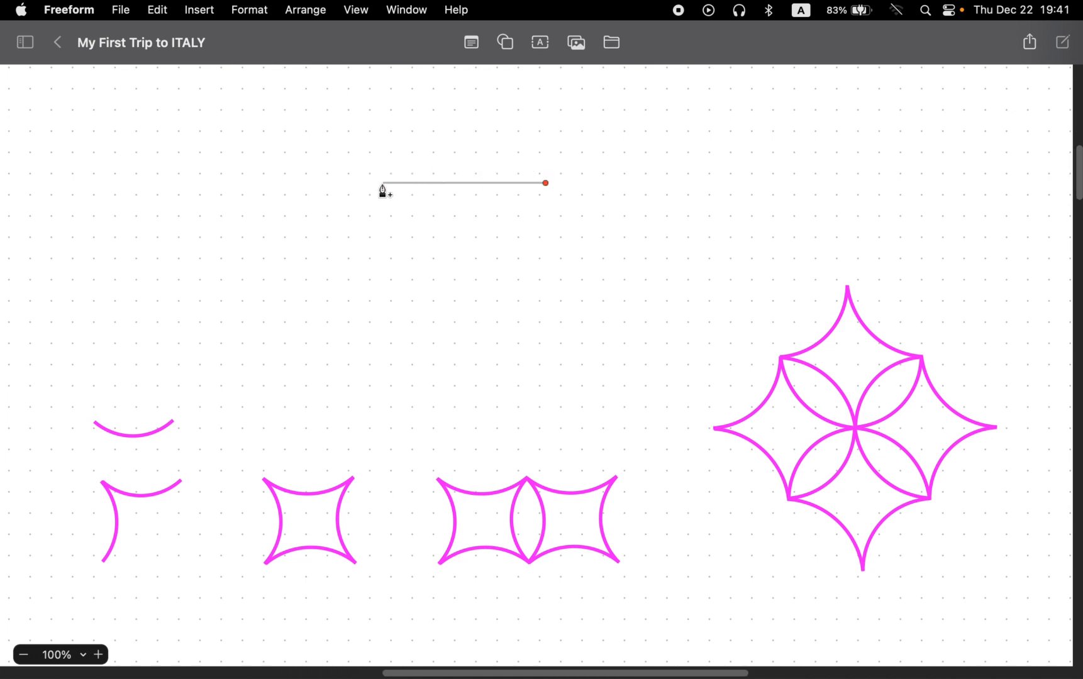
left_click(382, 184)
left_click_drag(464, 185, 464, 217)
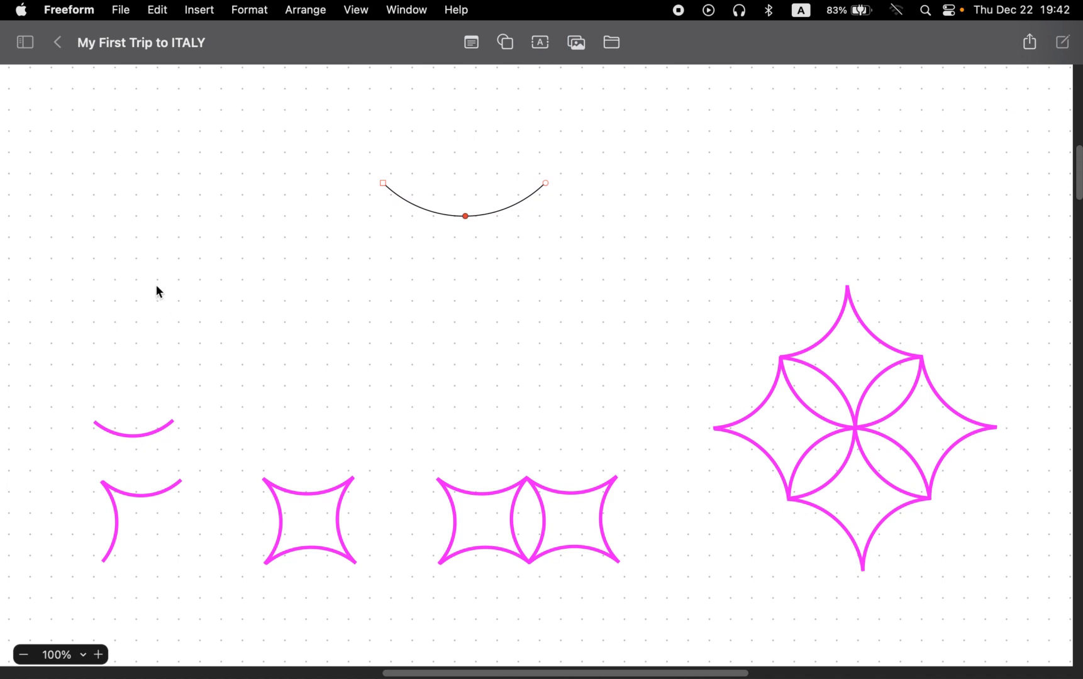
left_click(269, 249)
Select the new black arc and widen it slightly to the right
left_click_drag(303, 136, 649, 281)
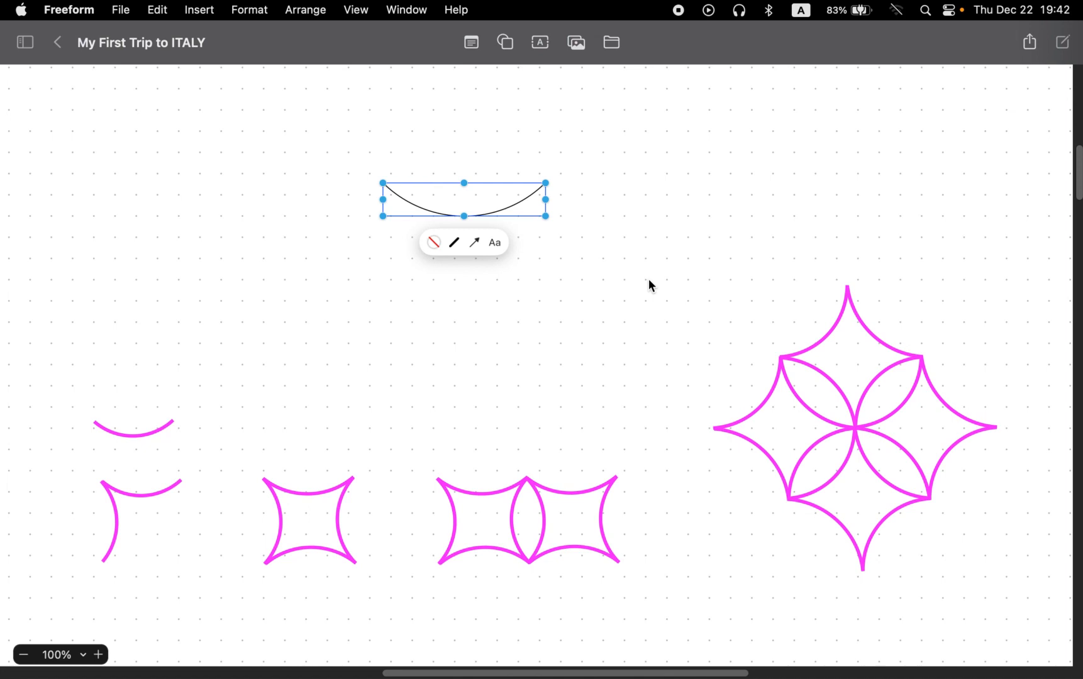
left_click_drag(547, 200, 542, 236)
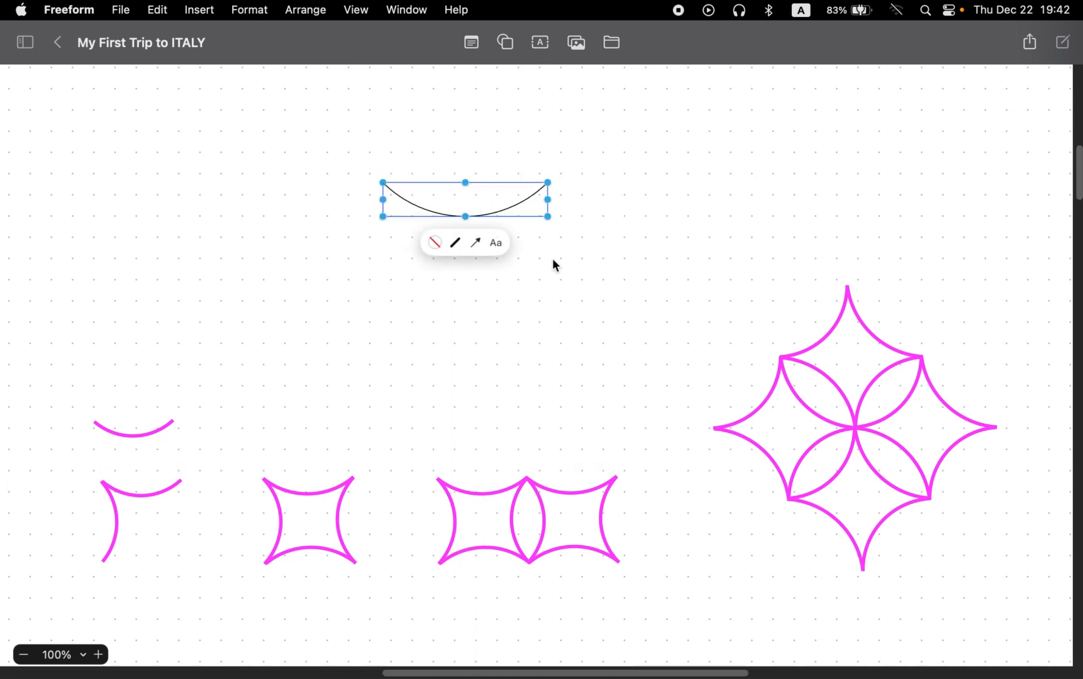
left_click(583, 274)
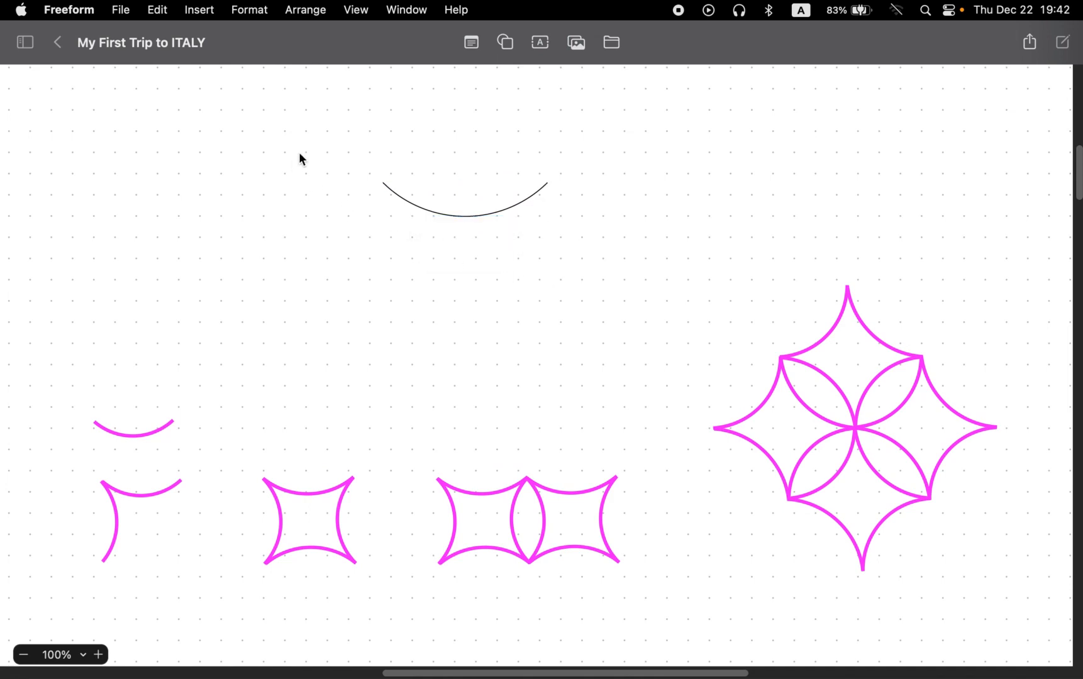
Duplicate the black arc three times
left_click_drag(309, 142, 672, 285)
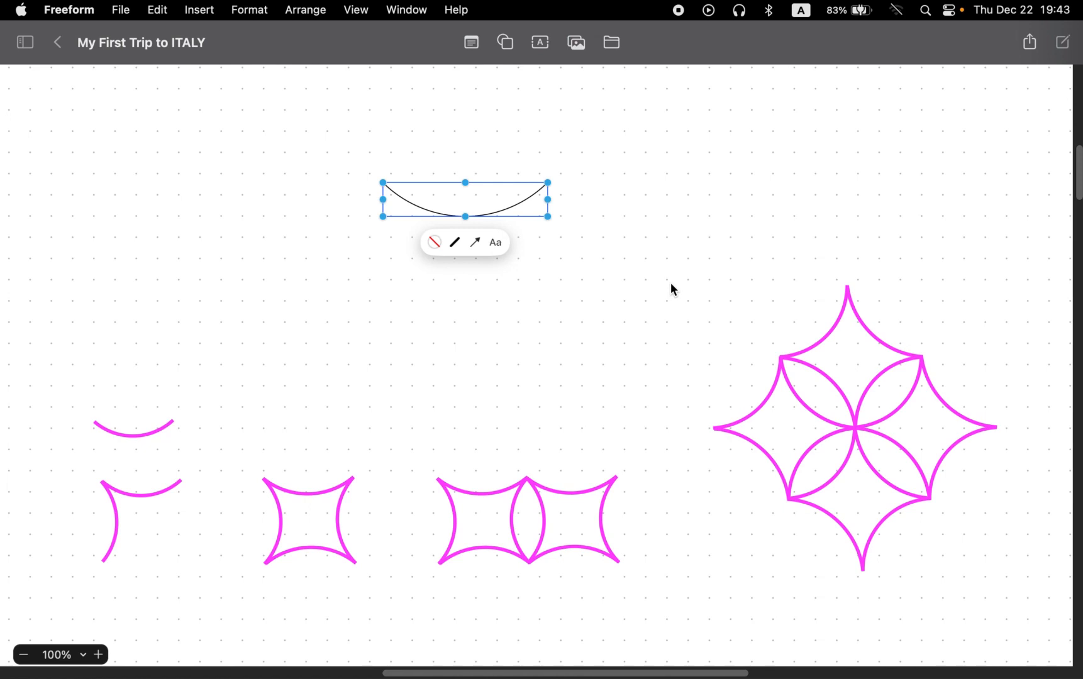
key("super+d")
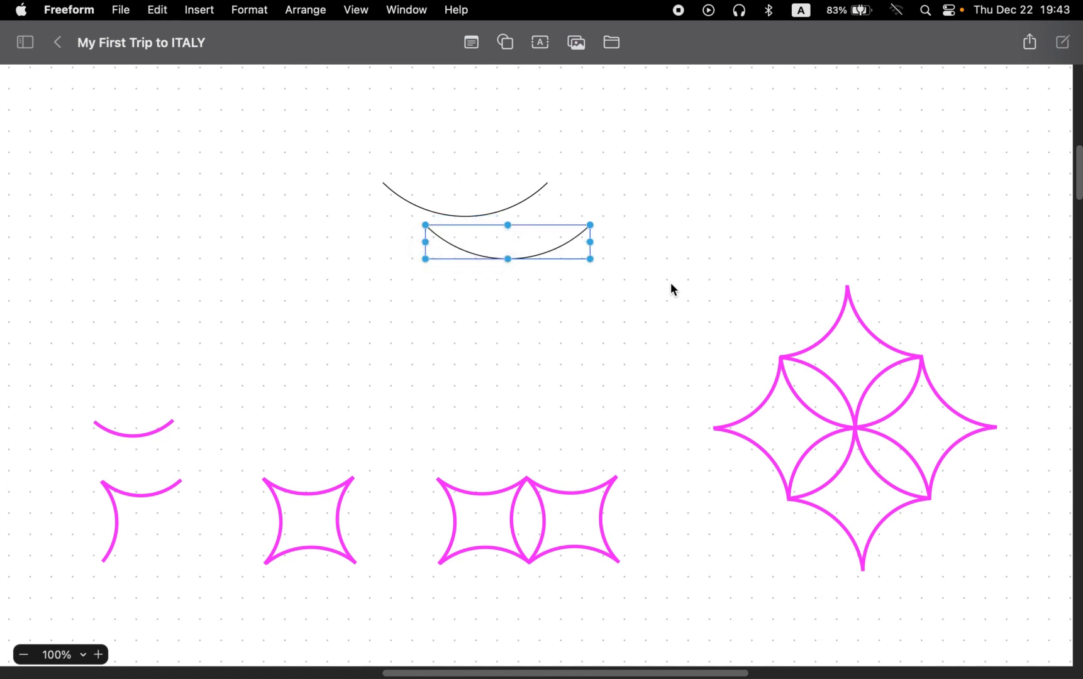
key("super+d")
key("super+d")
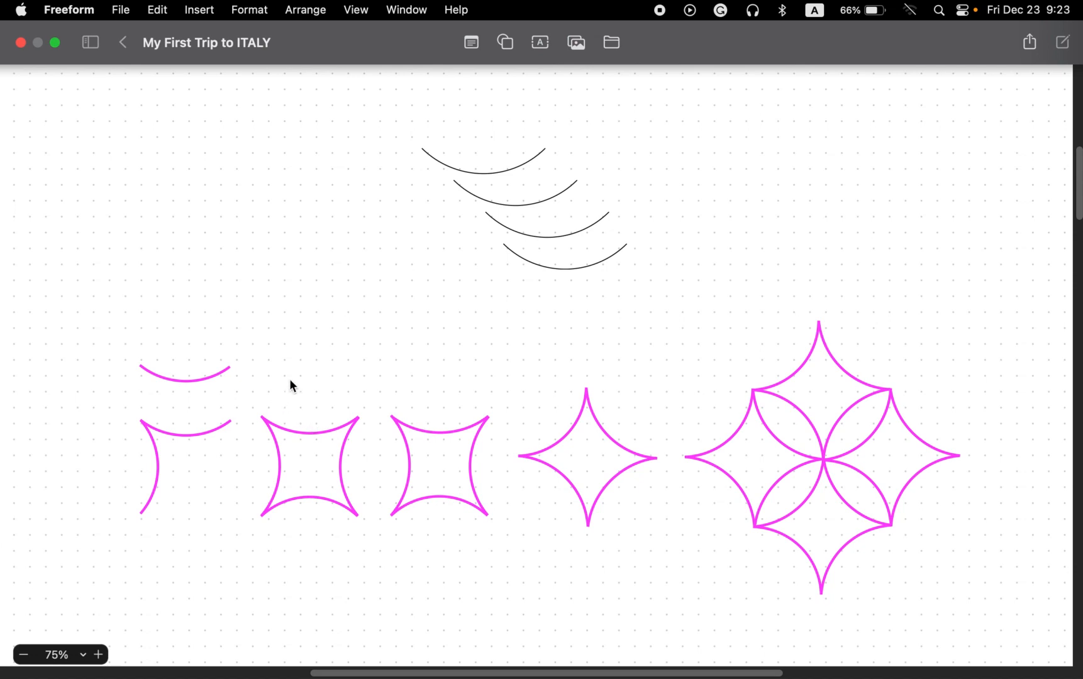
Select the two magenta four-arc squares together and view their align, distribute and group options
left_click_drag(281, 367, 447, 563)
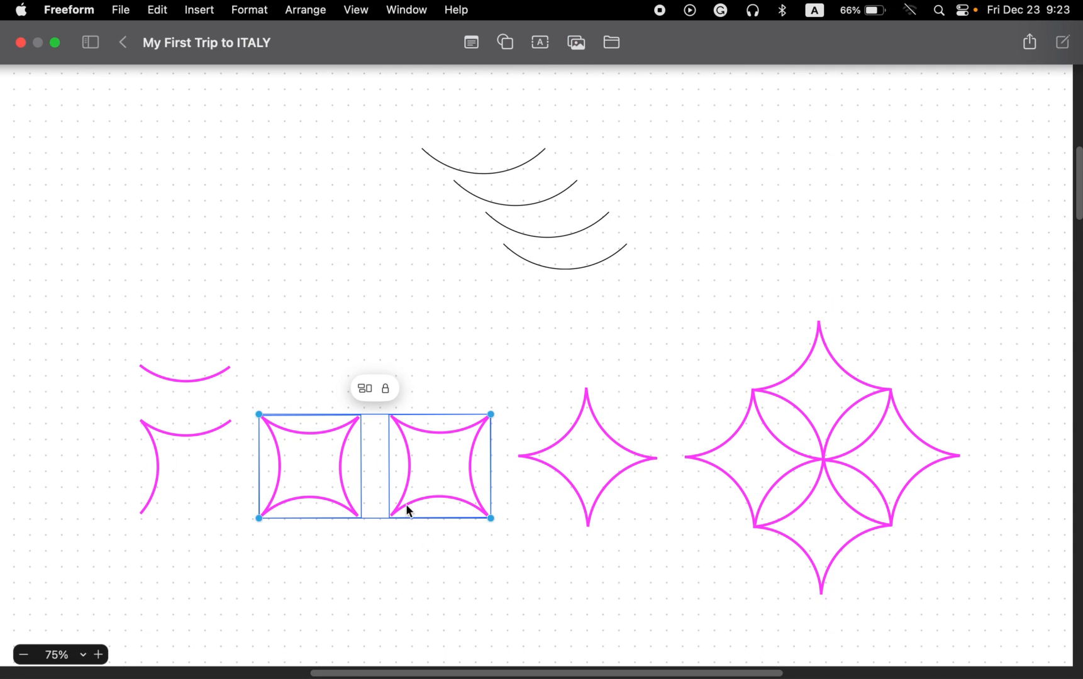
left_click(363, 388)
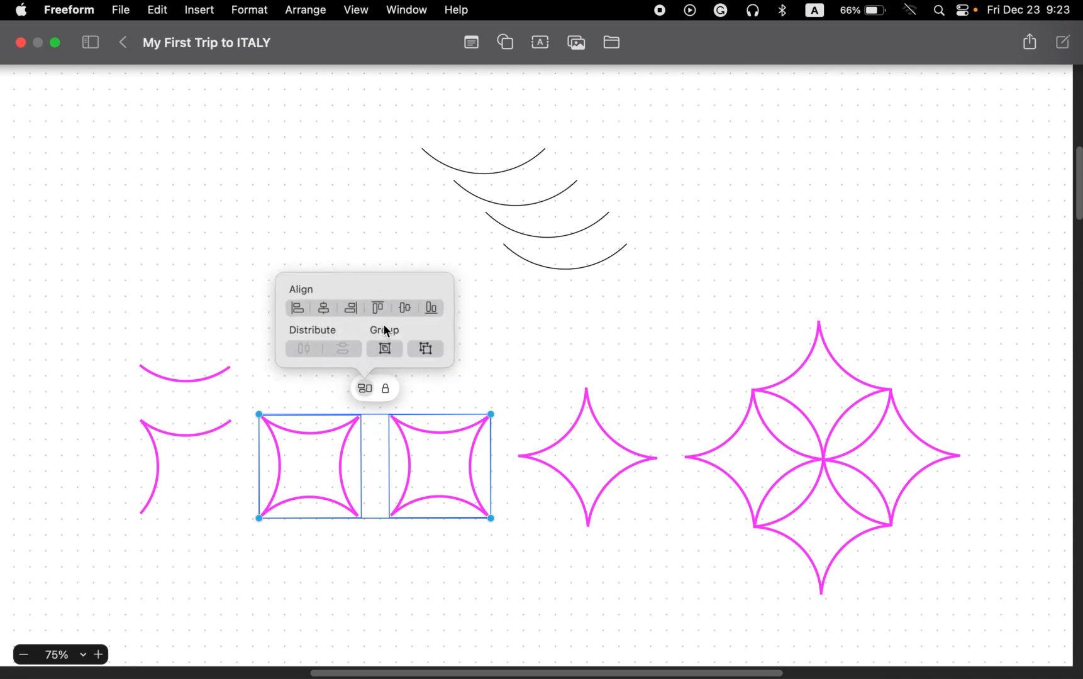
left_click(618, 351)
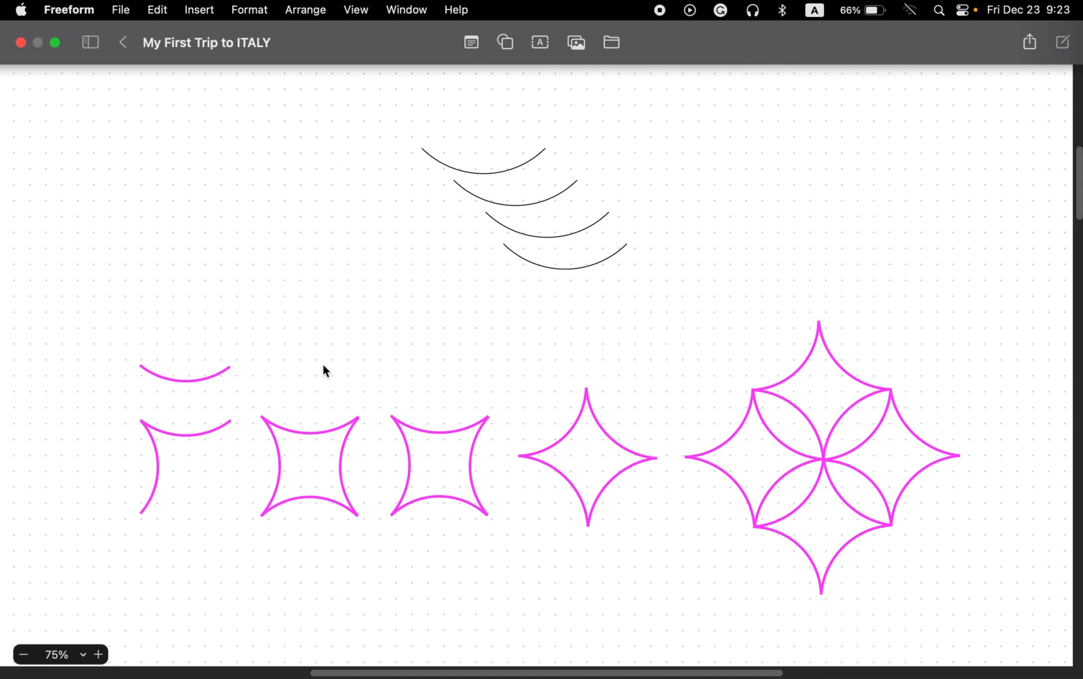
Group the two magenta four-arc squares and rotate the group slightly counterclockwise
left_click_drag(324, 366, 469, 576)
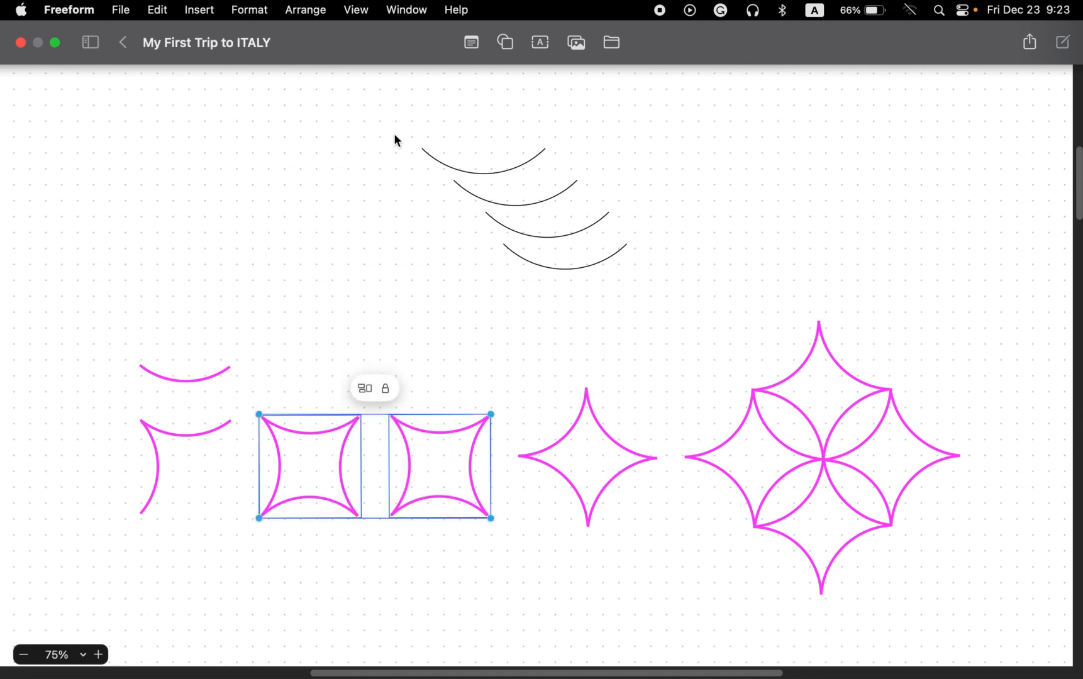
left_click(301, 14)
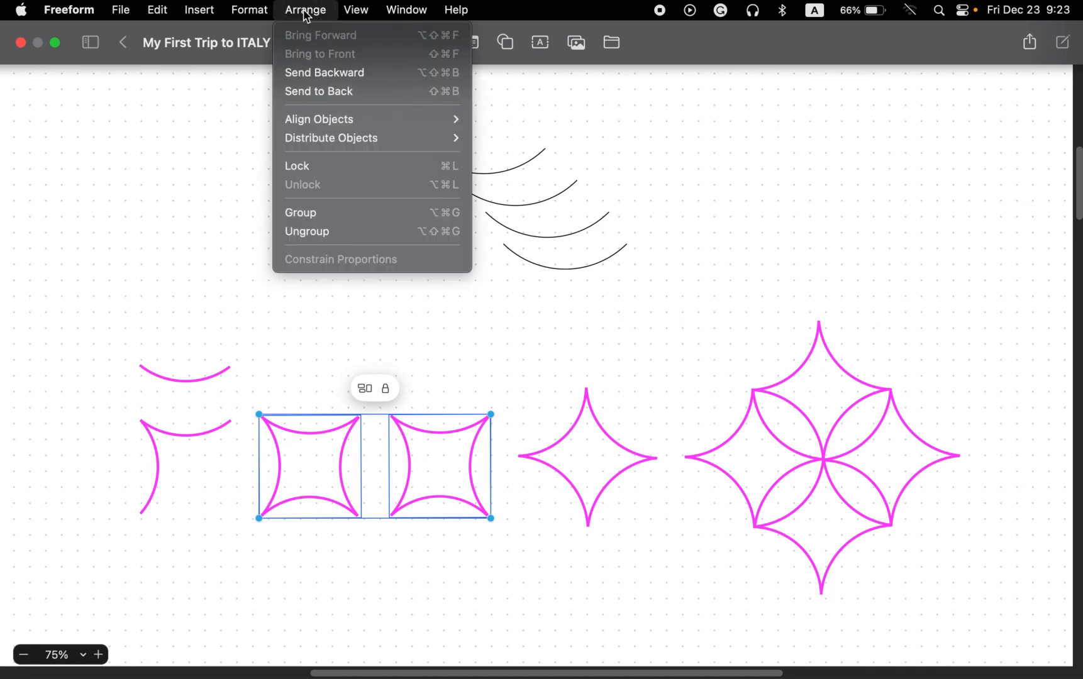
left_click(311, 214)
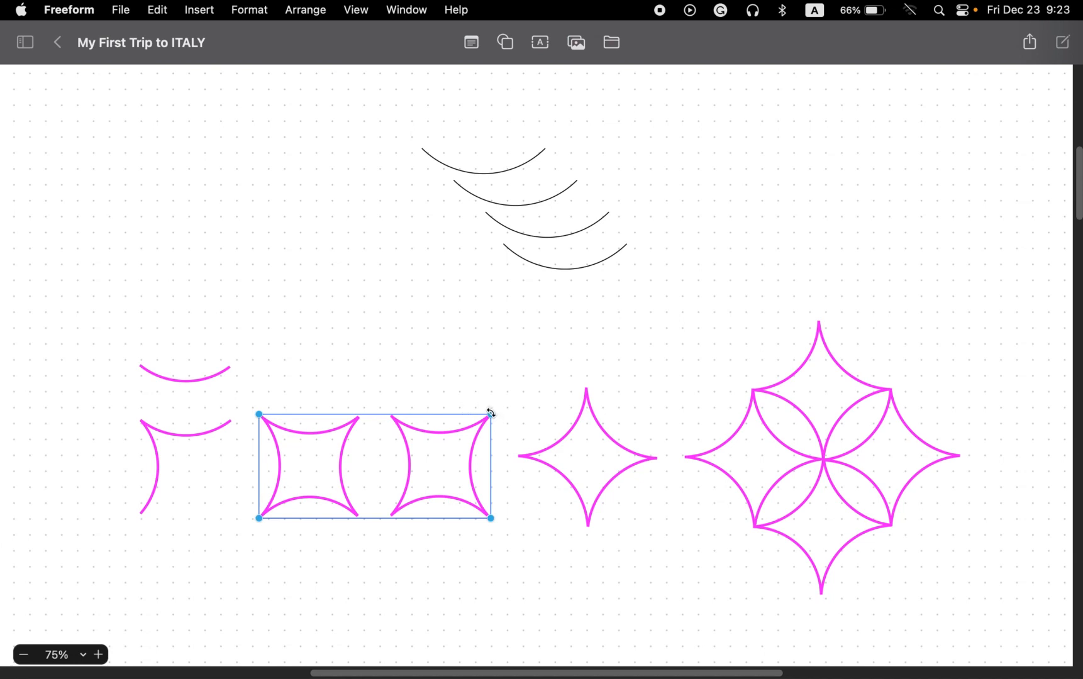
left_click_drag(490, 414, 469, 419)
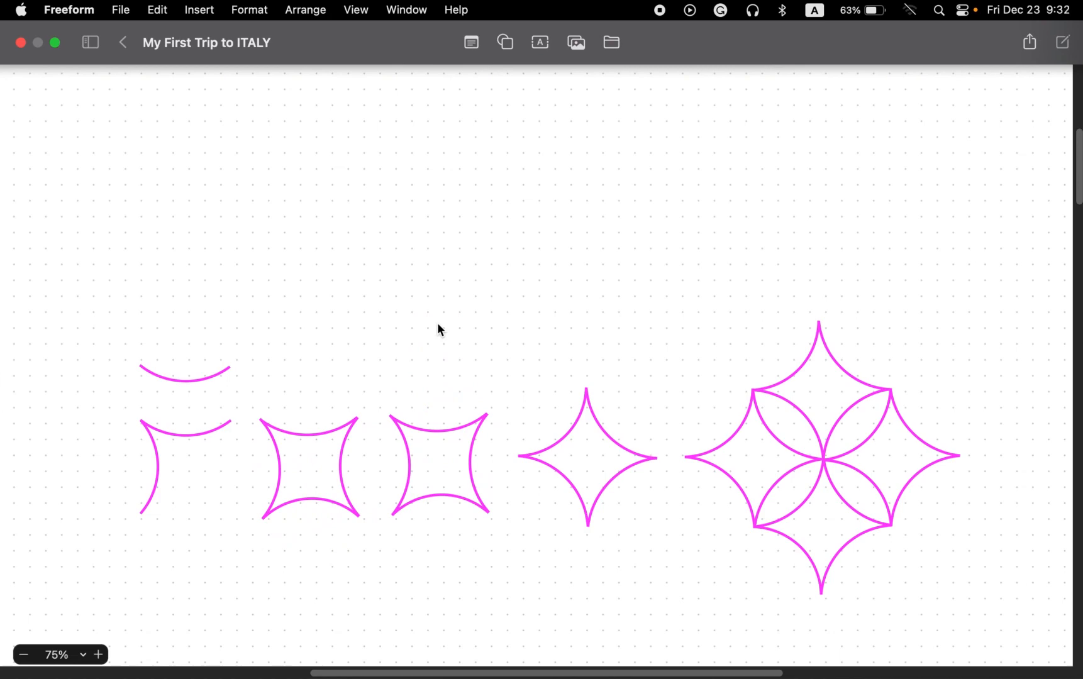
Add a text box reading "My First Trip to Italy" in the empty area above the magenta shapes
left_click(536, 45)
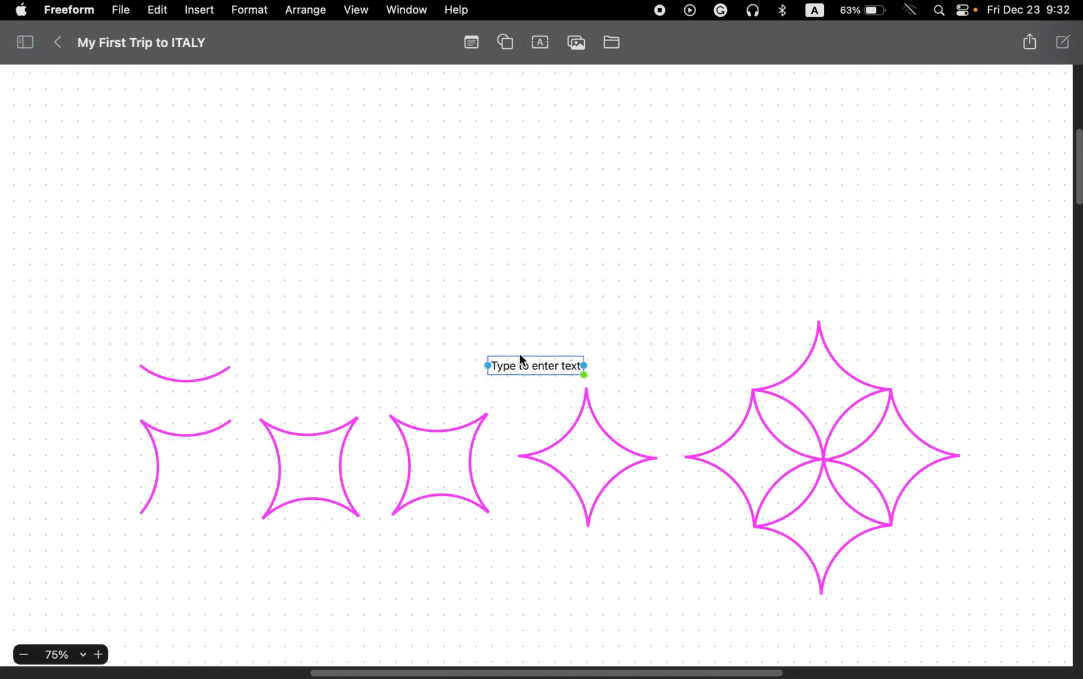
left_click_drag(519, 359, 341, 200)
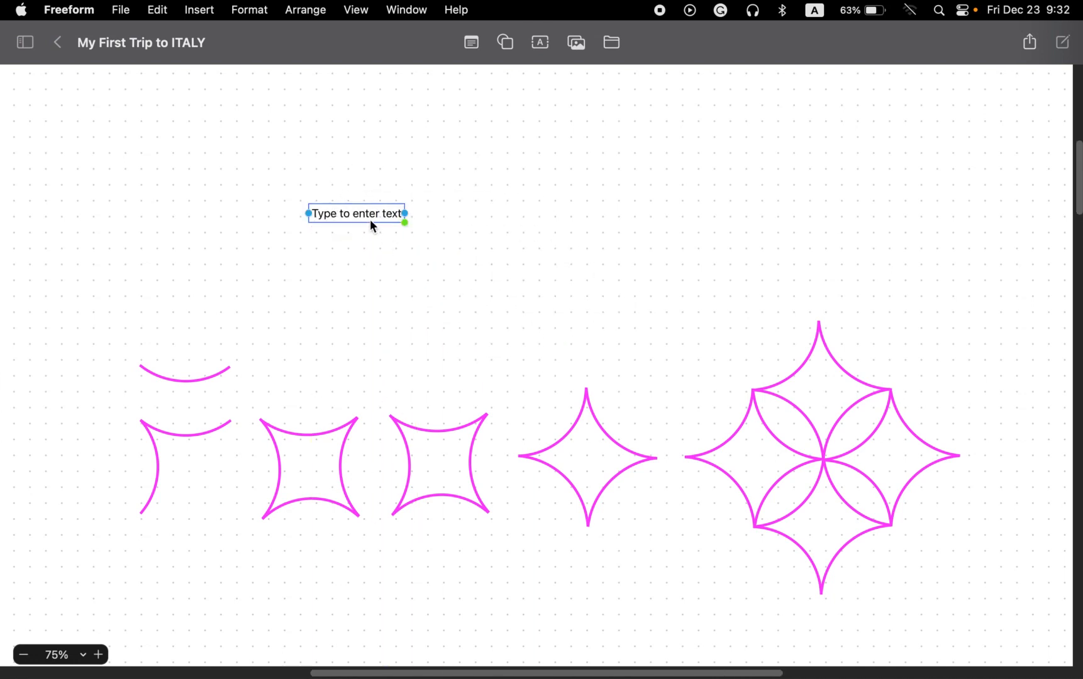
left_click(366, 211)
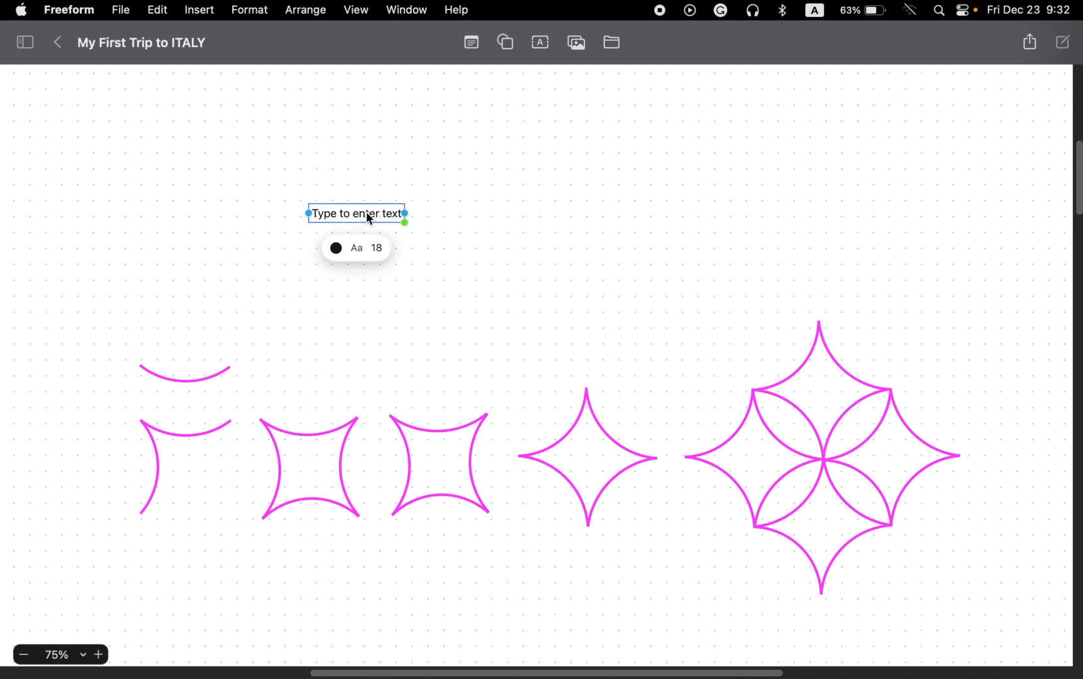
left_click(366, 213)
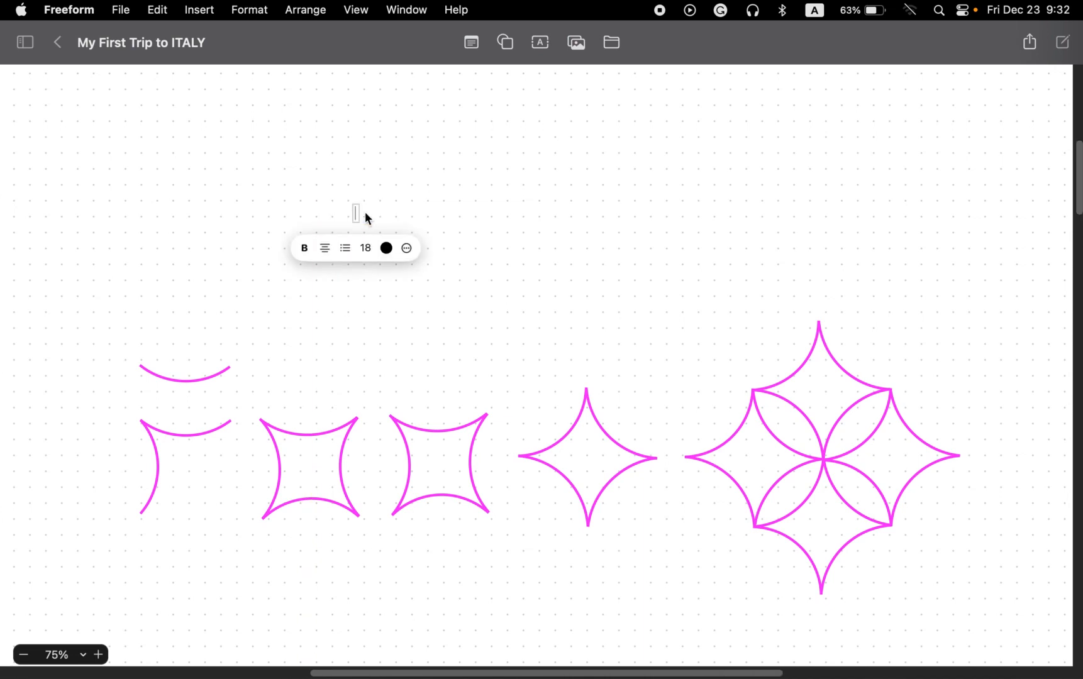
type("My First Trip to Italy")
left_click(498, 213)
Set the "My First Trip to Italy" text to size 48 and color it blue
left_click(381, 214)
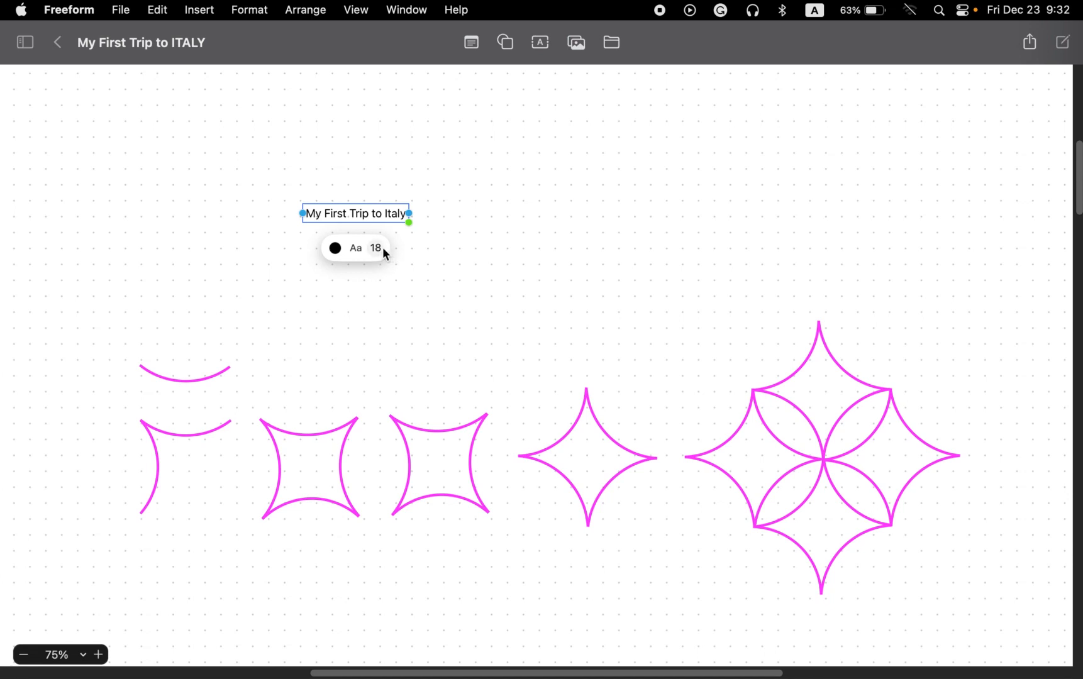
left_click(382, 248)
left_click(401, 370)
left_click(334, 259)
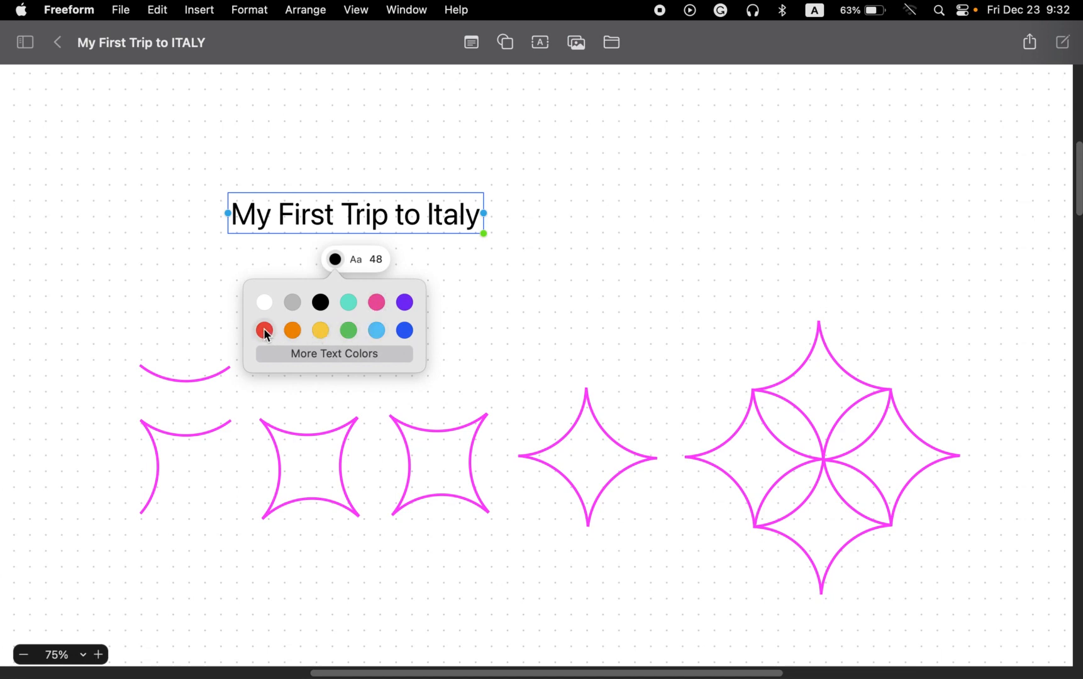
left_click(405, 331)
left_click(504, 318)
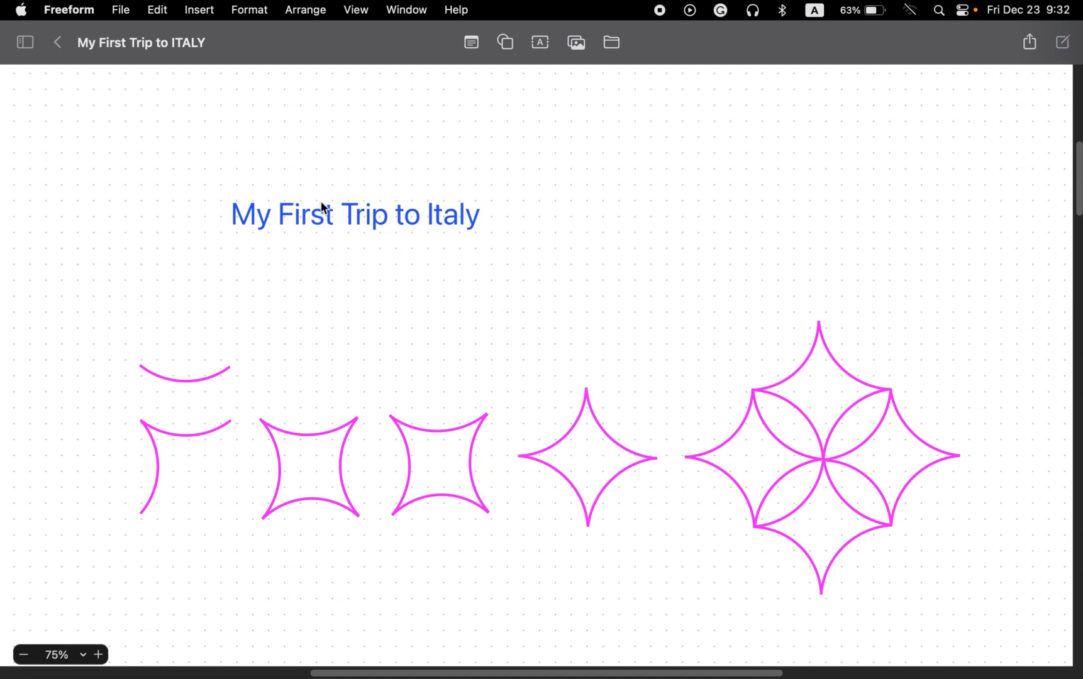
Select the word "Trip", show the Fonts and Text Color windows, and place both clear of the title text
double_click(341, 219)
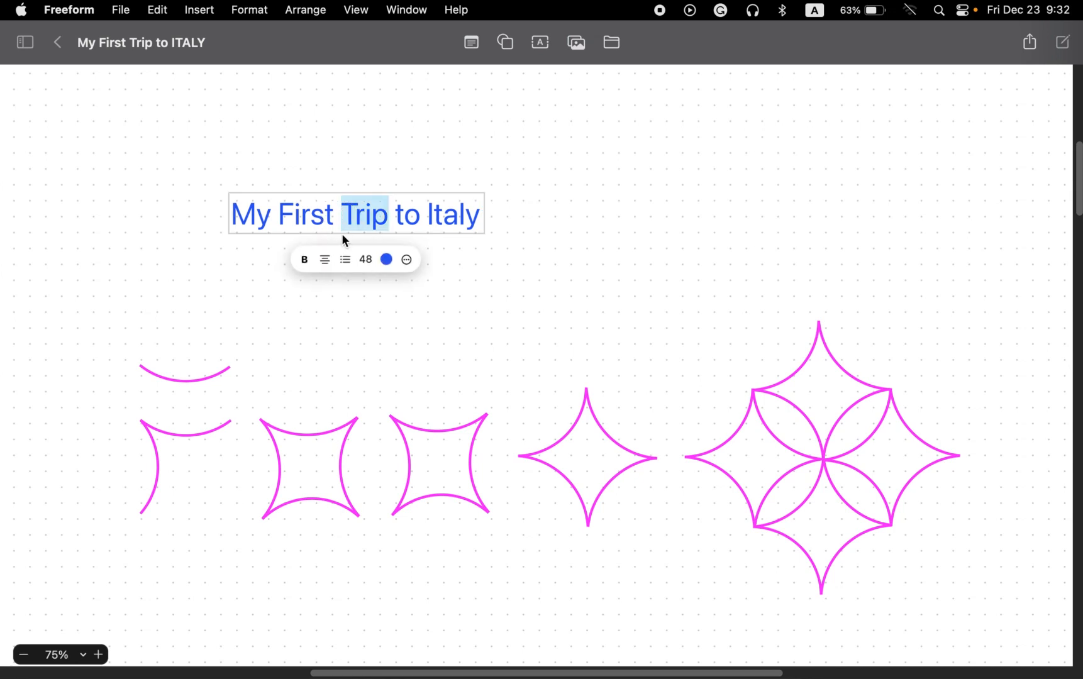
left_click(407, 260)
left_click(463, 266)
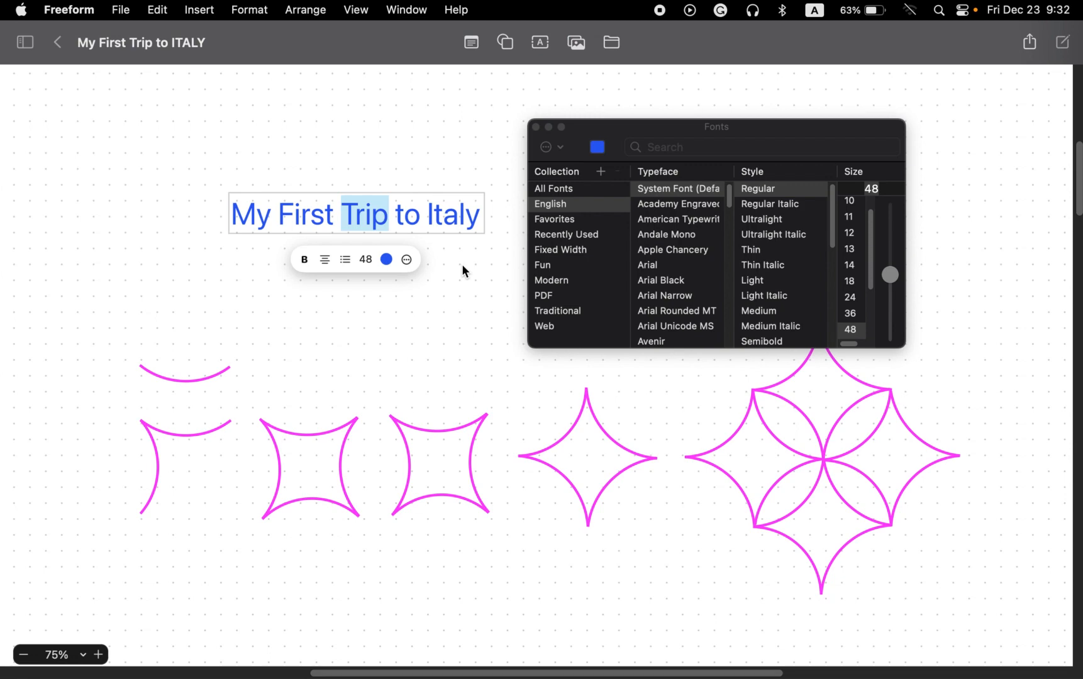
left_click(406, 259)
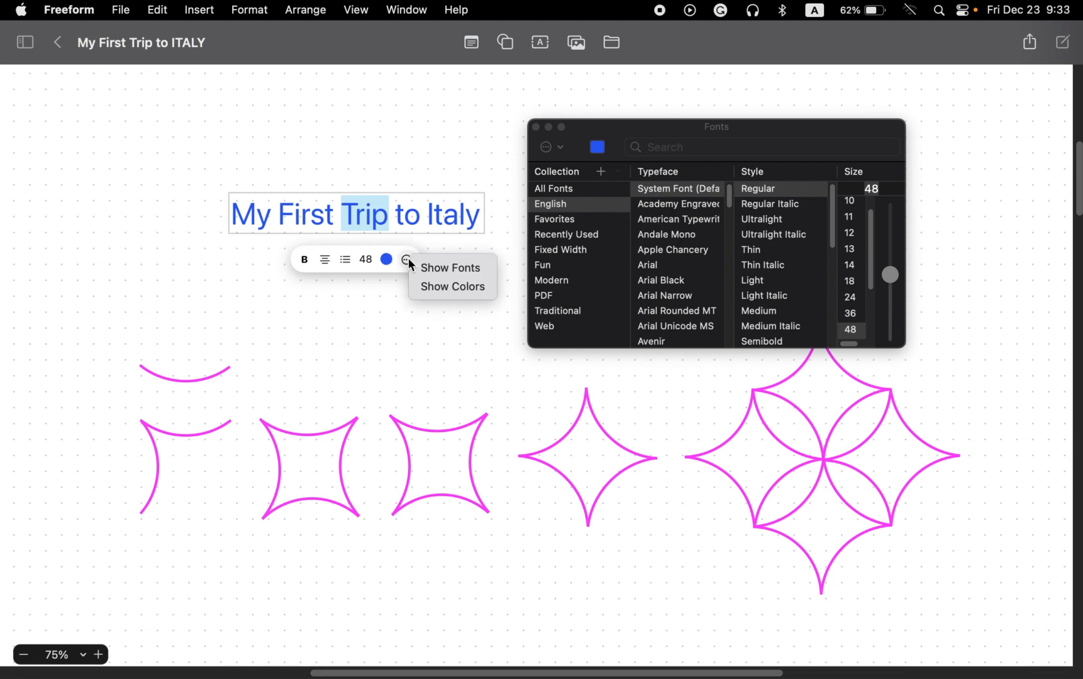
left_click(454, 286)
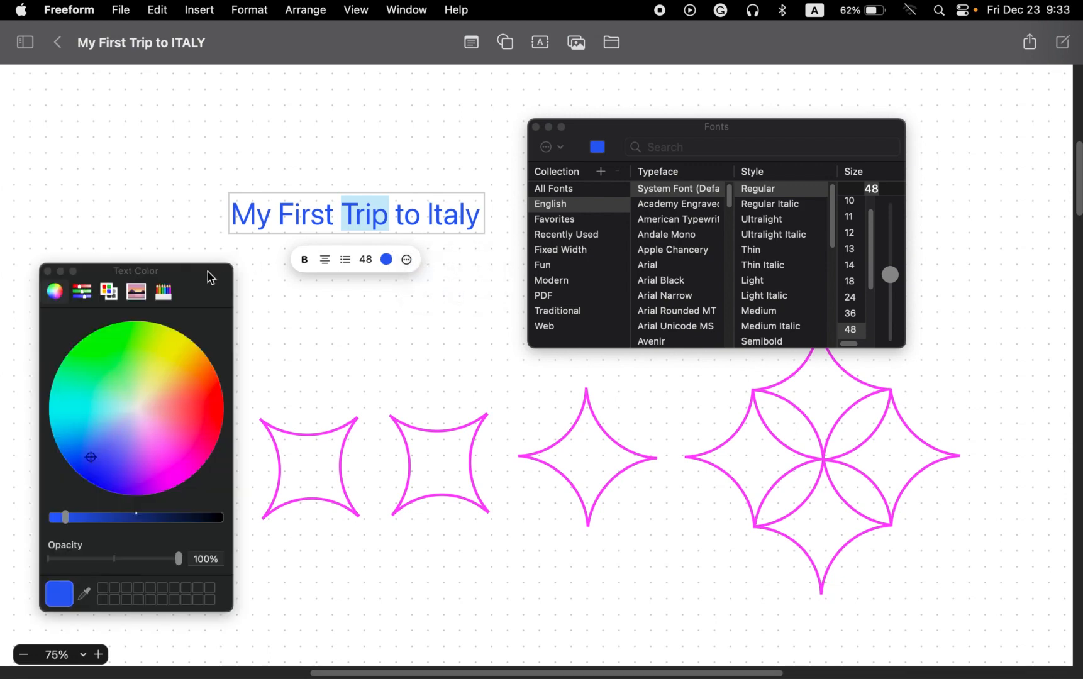
left_click_drag(210, 275, 204, 246)
left_click_drag(643, 130, 720, 135)
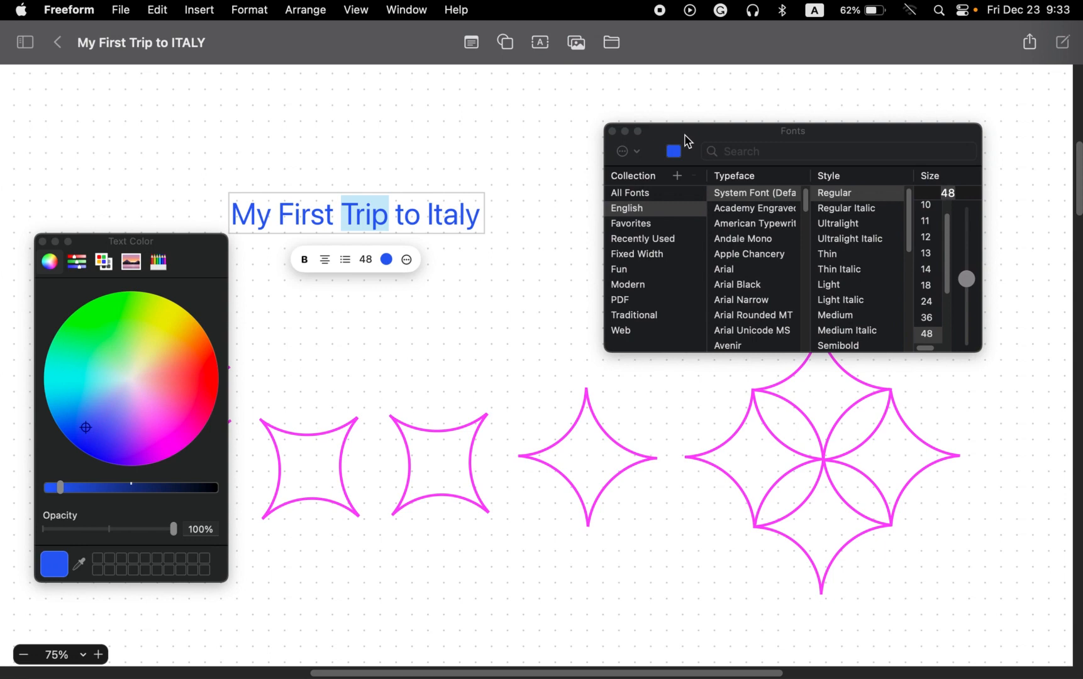
Scale the whole title text box up to a font size of about 57
left_click(475, 216)
left_click(485, 257)
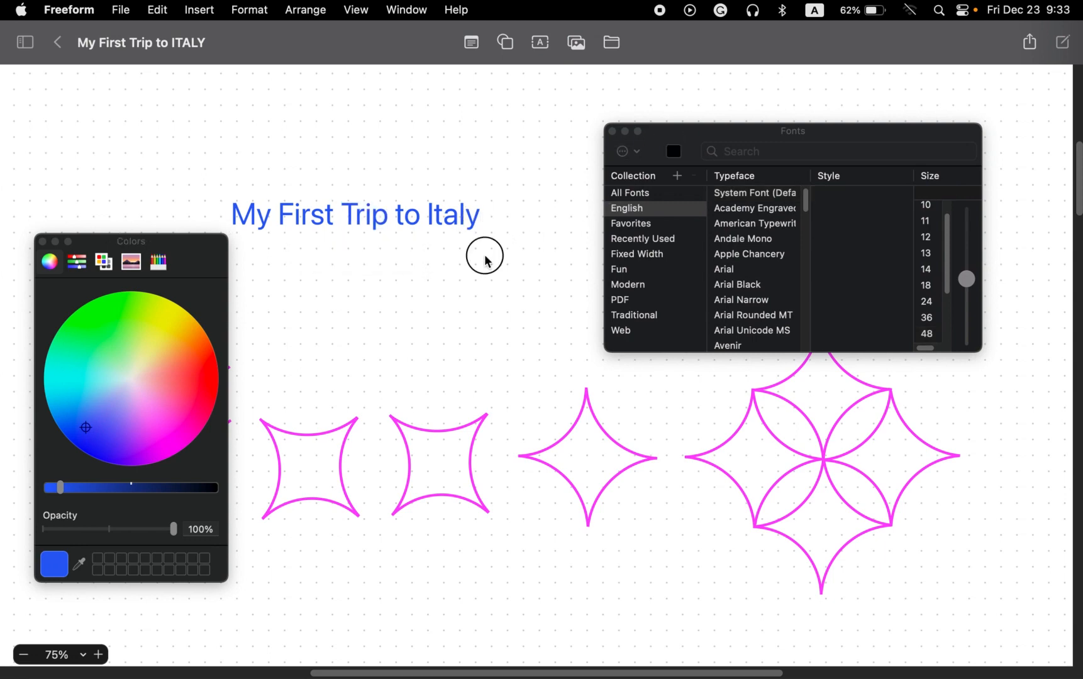
left_click(480, 230)
left_click_drag(483, 233, 530, 278)
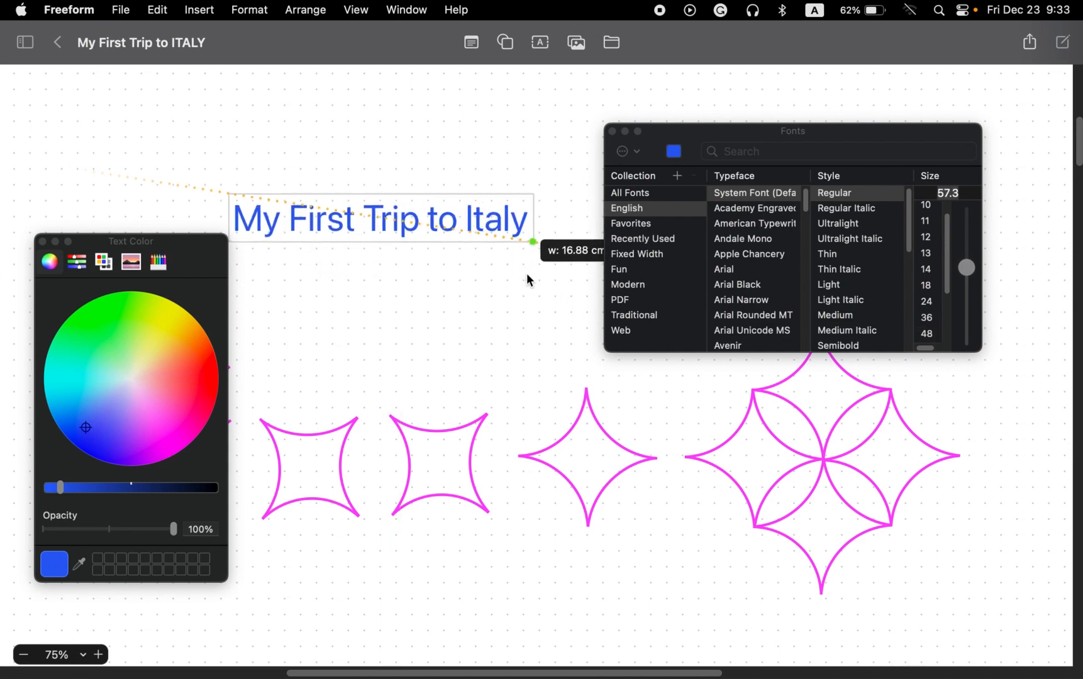
Try several typefaces on the title, settle on Arial Black, and change the text color to pink
left_click(725, 269)
left_click(731, 254)
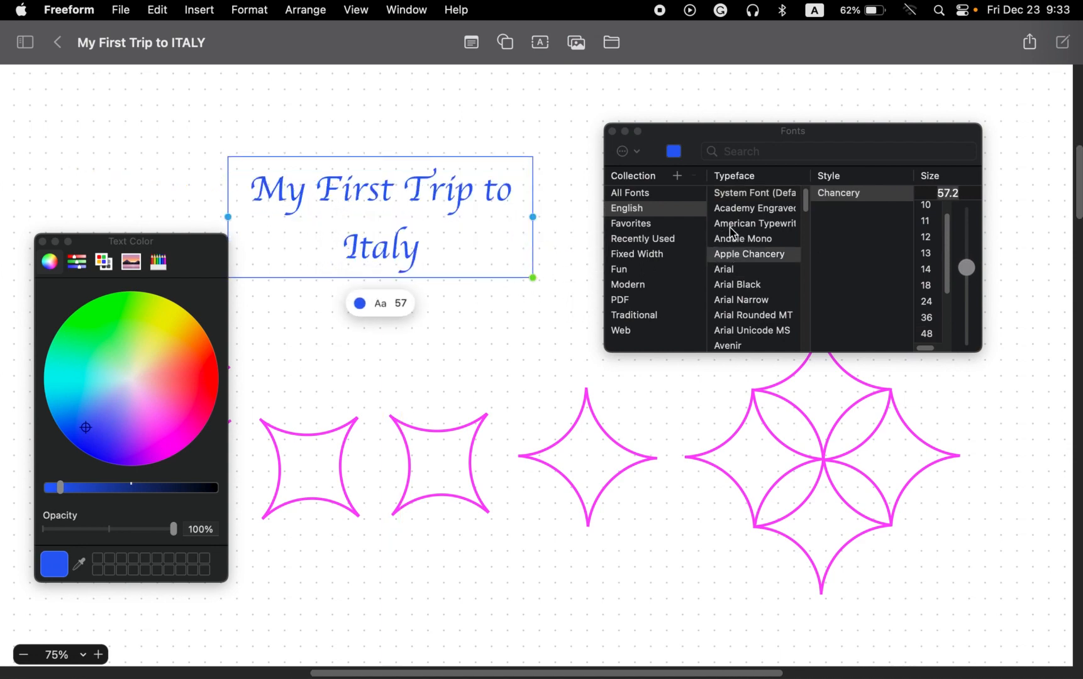
left_click(732, 227)
left_click(728, 285)
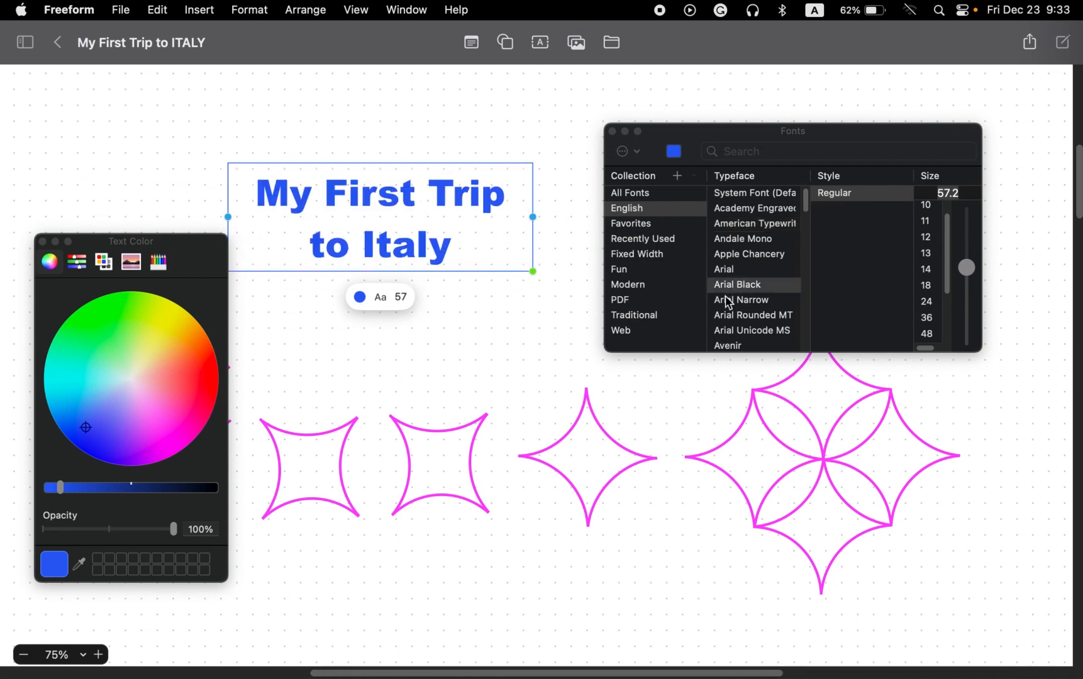
left_click(728, 301)
left_click(732, 288)
left_click(87, 426)
left_click_drag(89, 430, 172, 395)
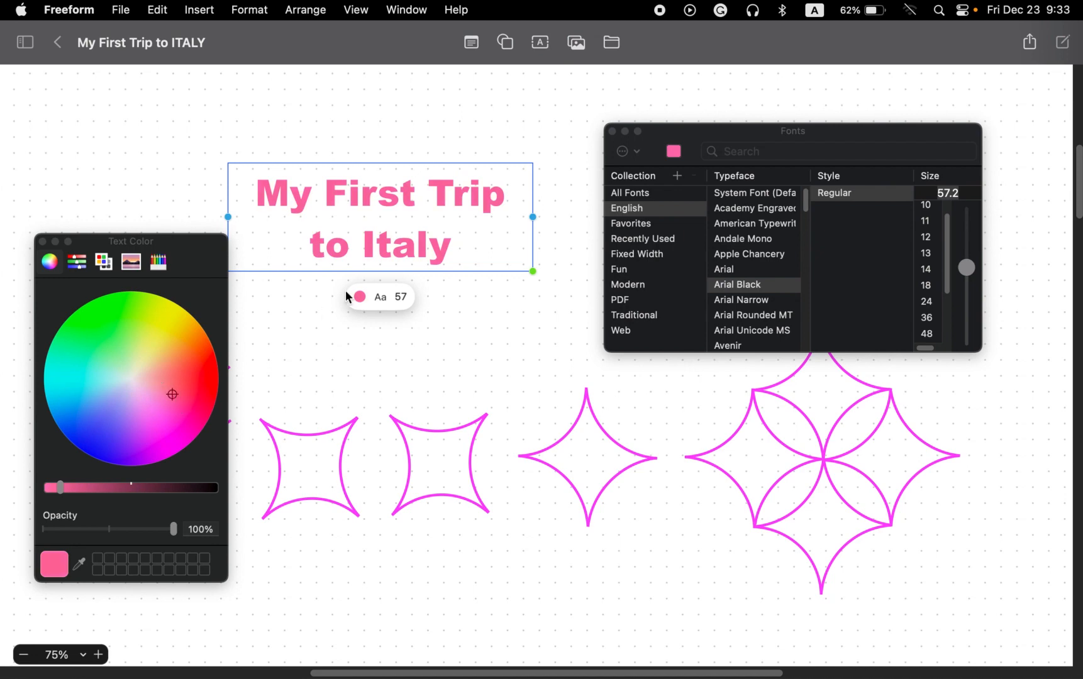
Color the word "Italy" green and the word "My" blue in the title
double_click(457, 252)
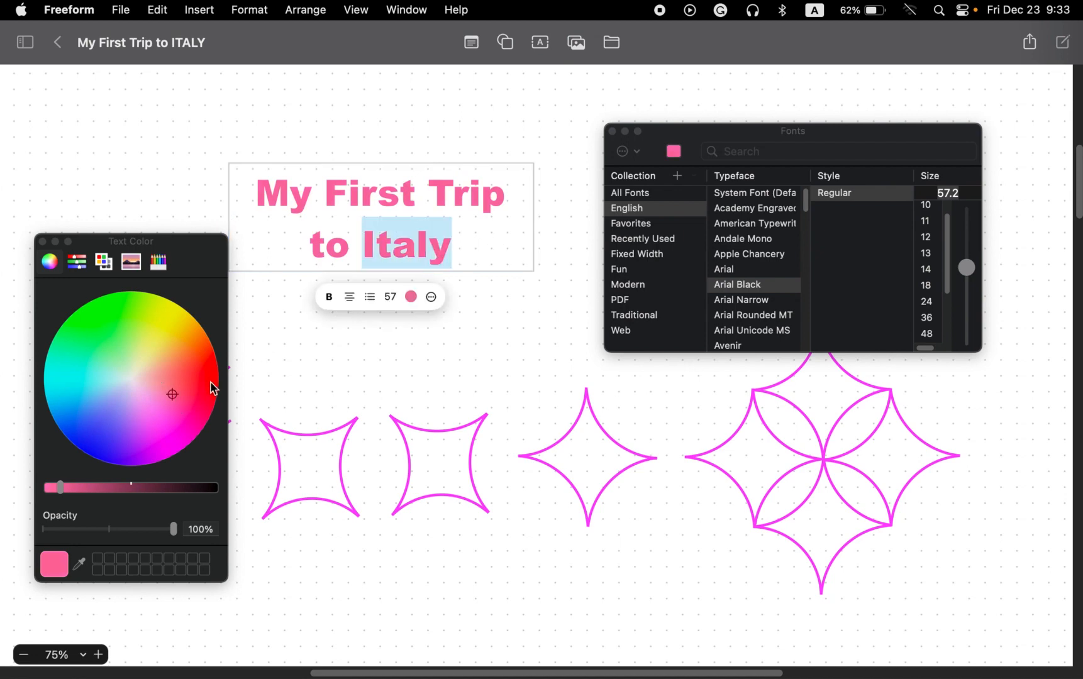
left_click_drag(174, 398, 71, 333)
left_click(490, 255)
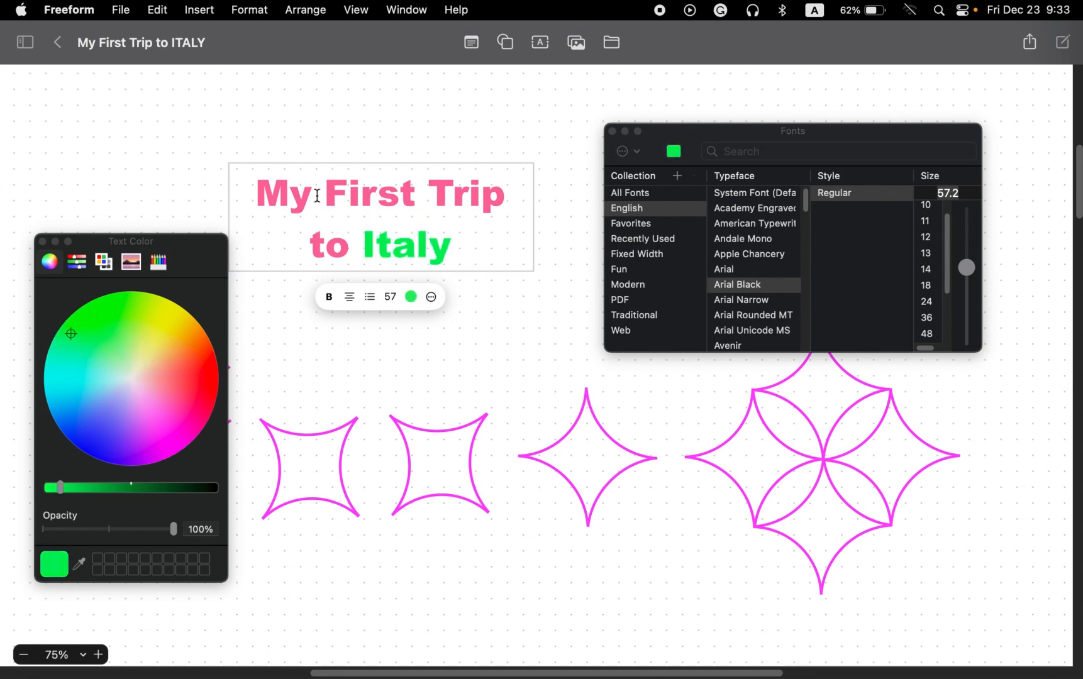
left_click_drag(314, 189, 260, 197)
left_click_drag(172, 389, 88, 435)
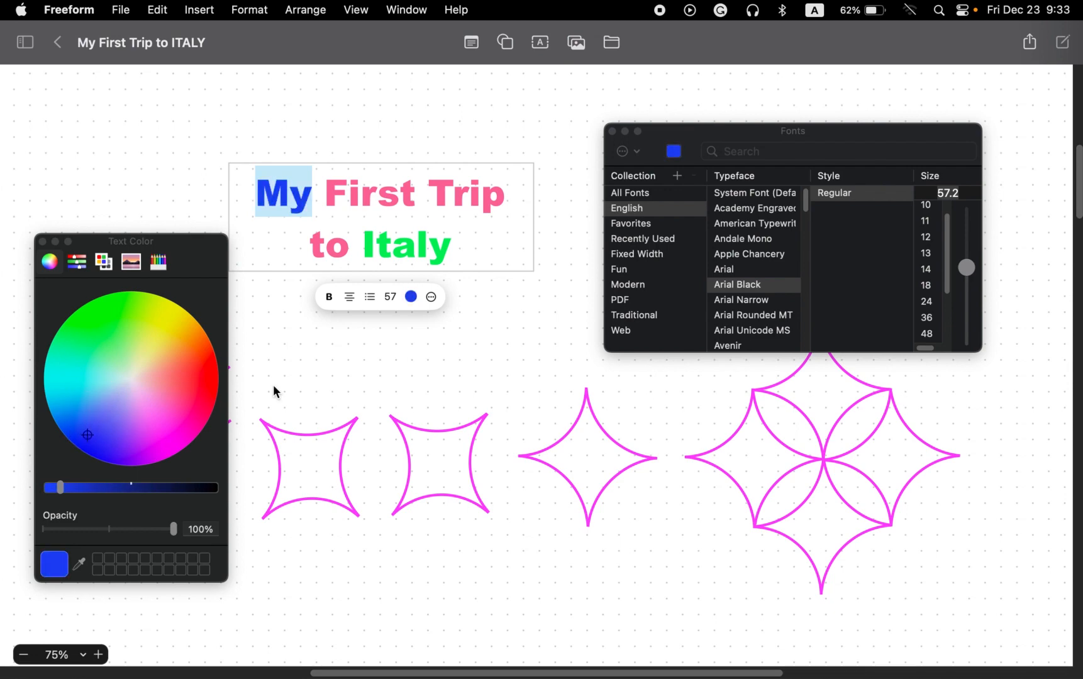
left_click(364, 363)
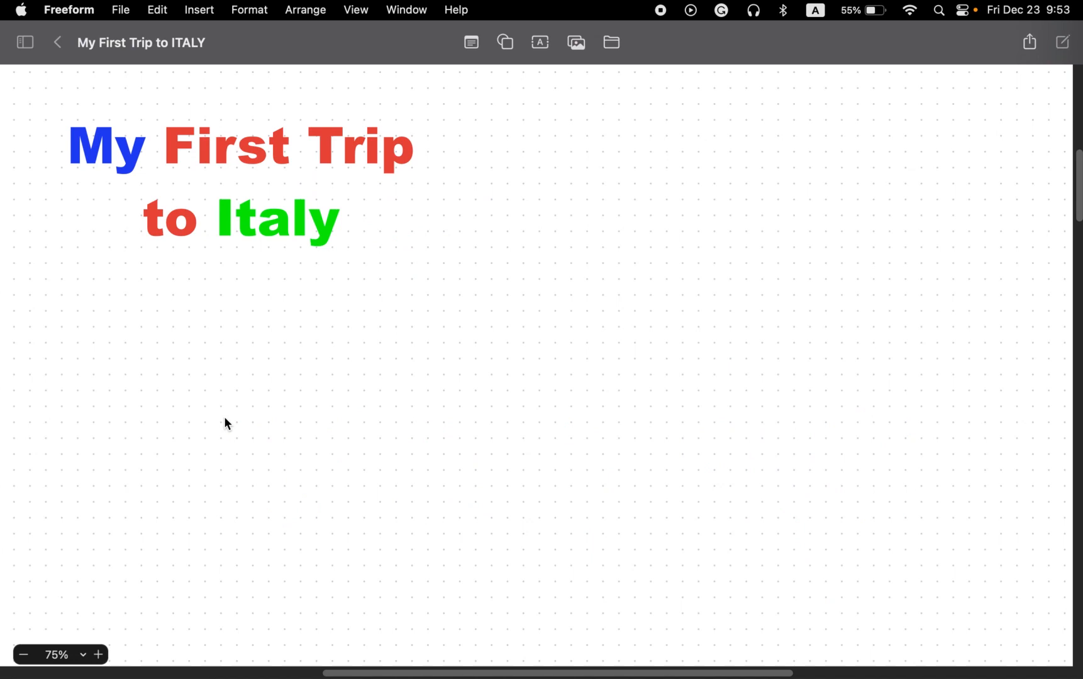
left_click(578, 44)
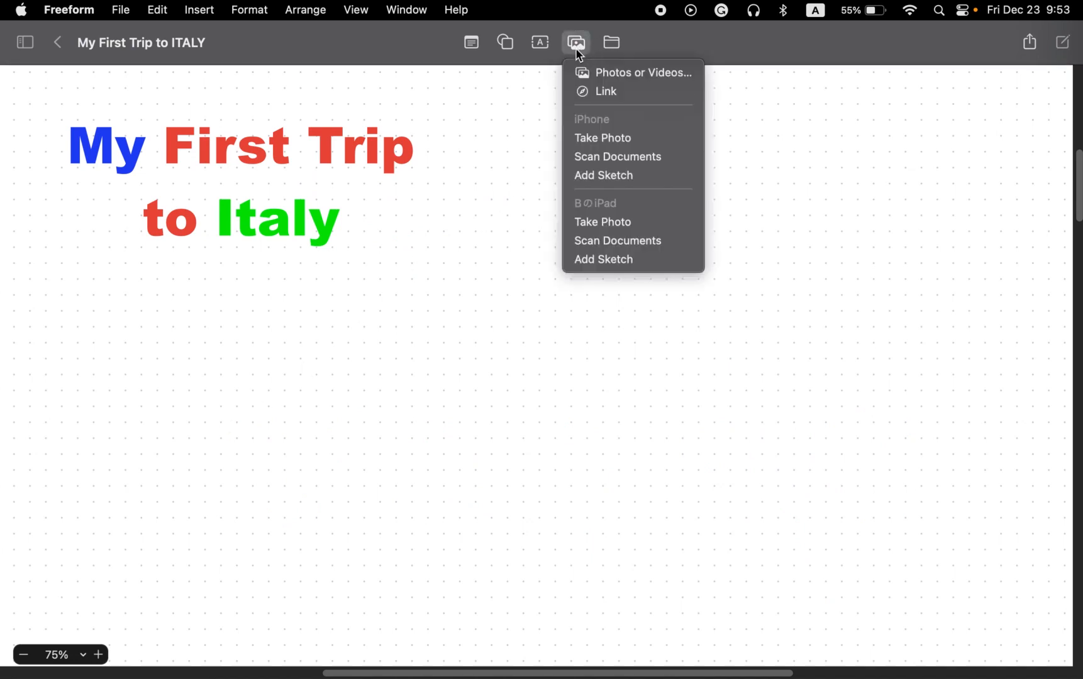
left_click(622, 95)
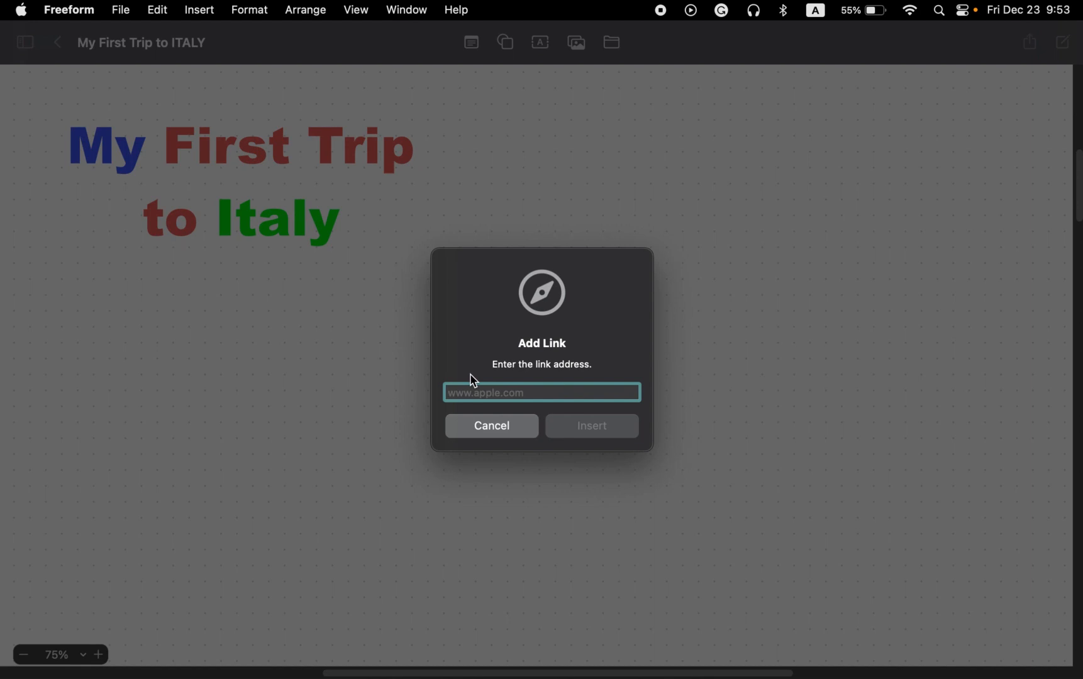
type("http://www.airbnb.com")
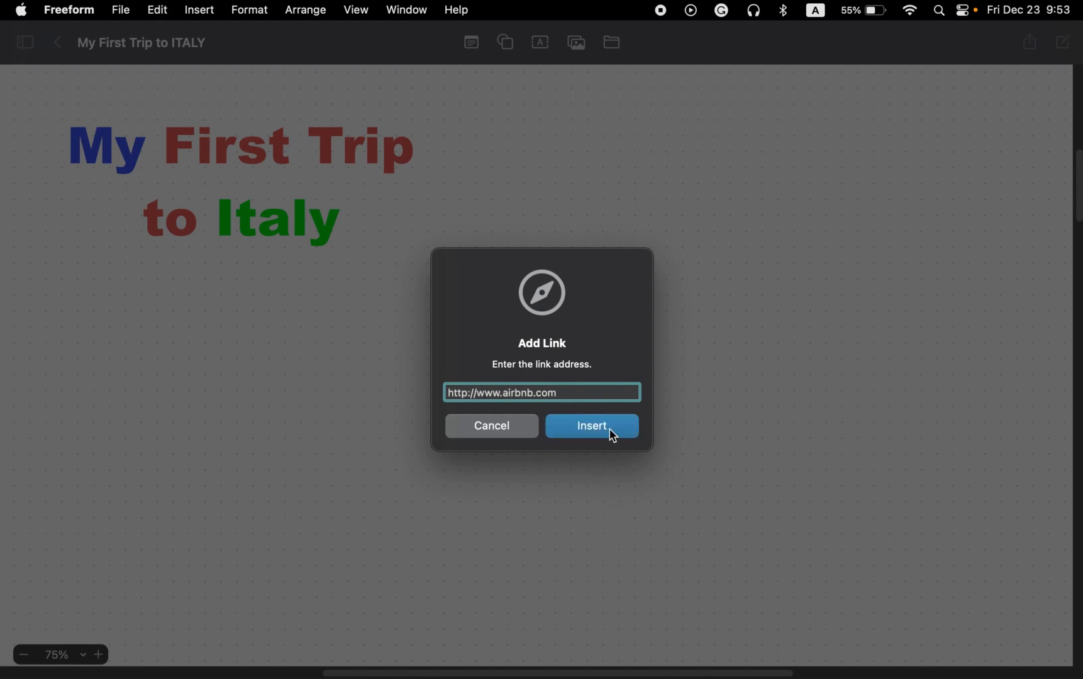
left_click(593, 427)
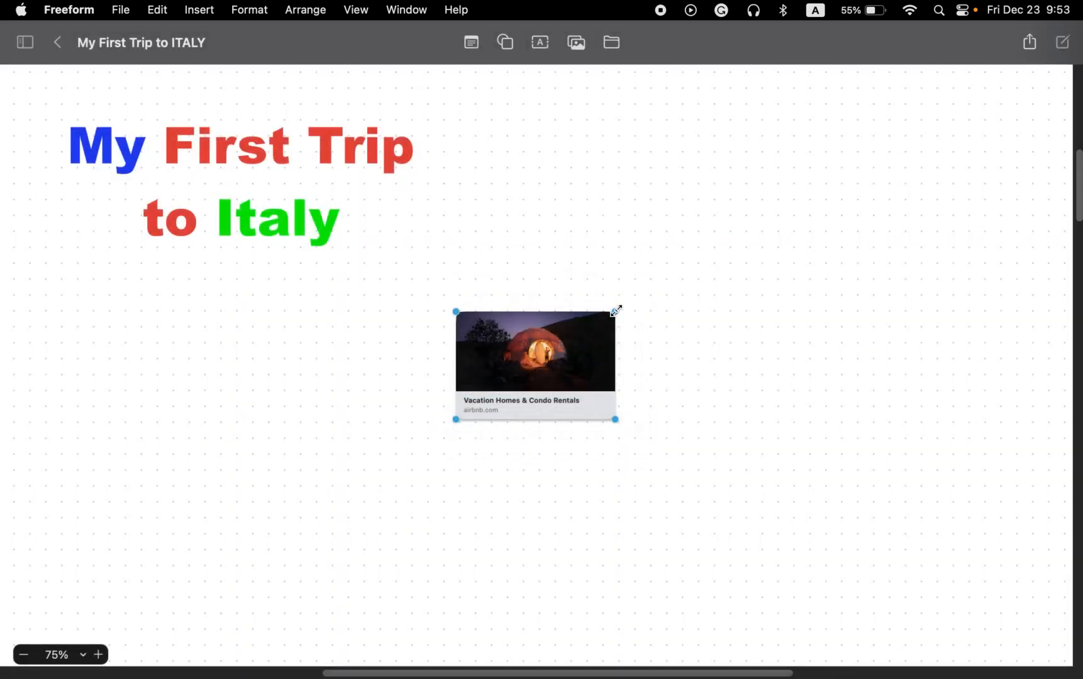
left_click_drag(614, 311, 797, 189)
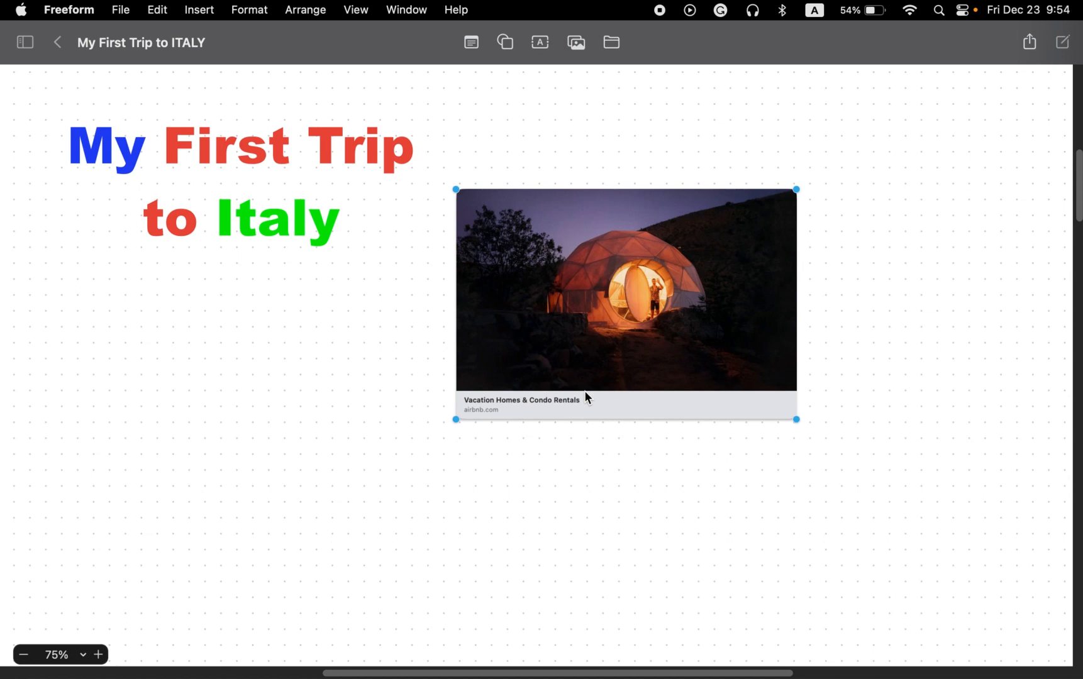
Preview the Airbnb link in Safari, minimize the browser window and return to the Freeform board
mouse_move(621, 384)
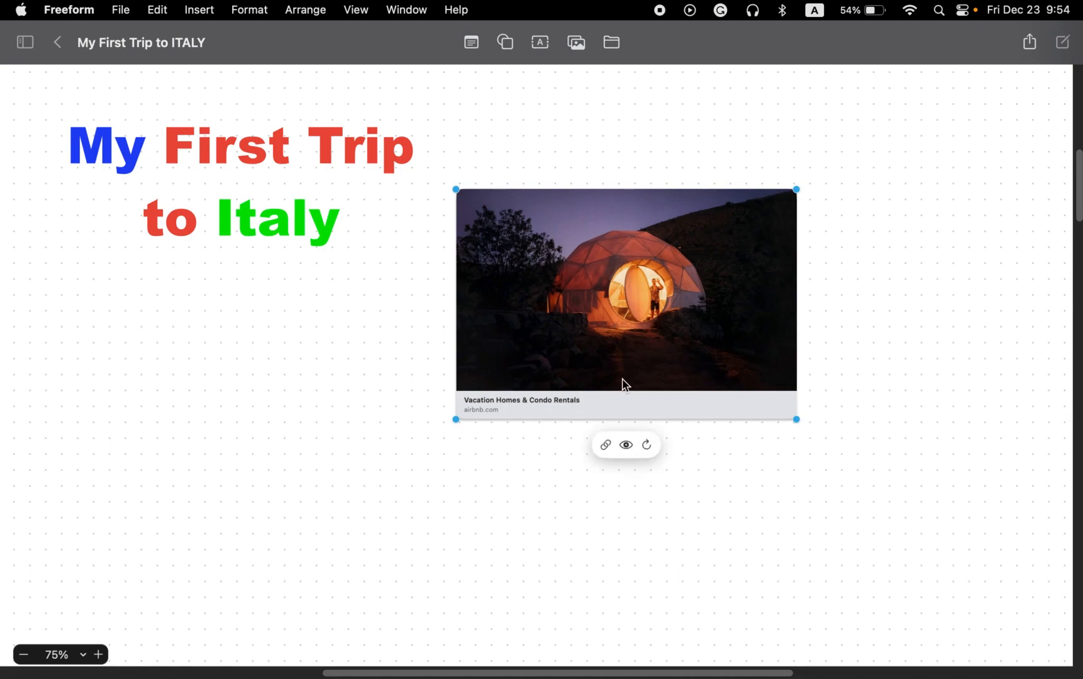
left_click(629, 446)
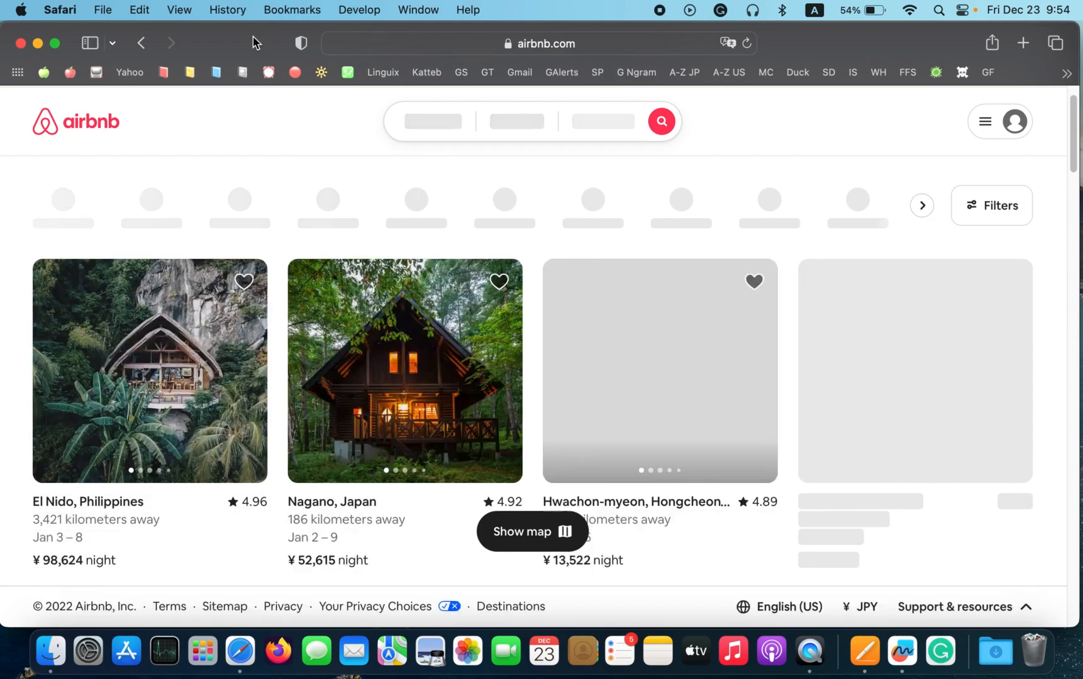
left_click(39, 44)
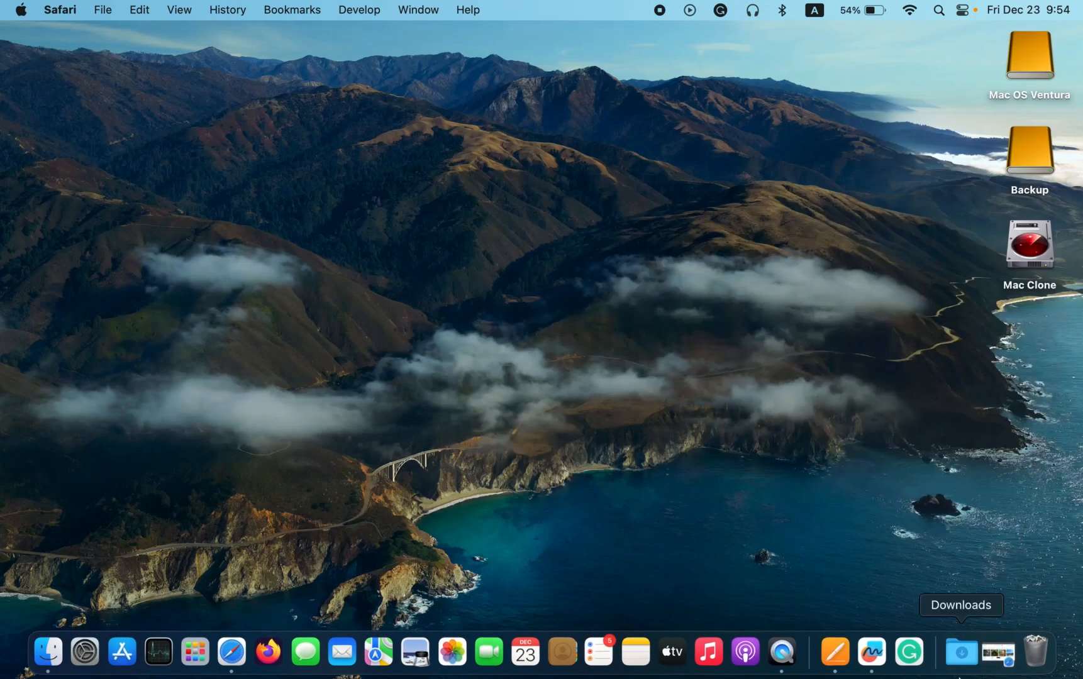
left_click(871, 652)
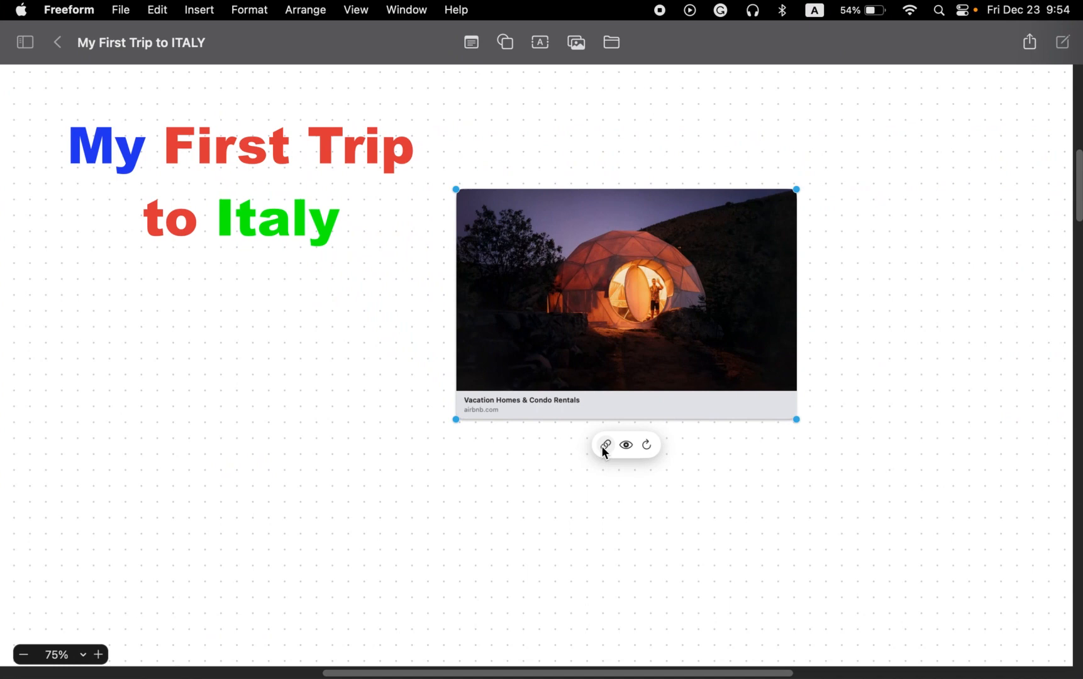
Show the Airbnb card's link address and move the card up beside the title
left_click(603, 446)
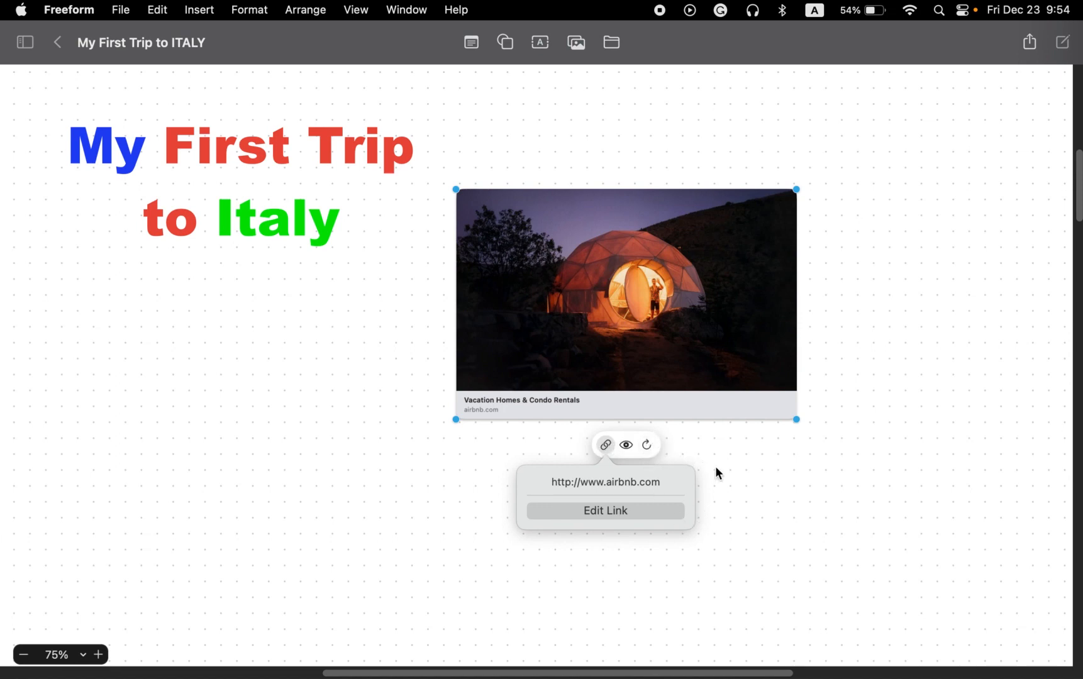
left_click_drag(701, 310, 692, 220)
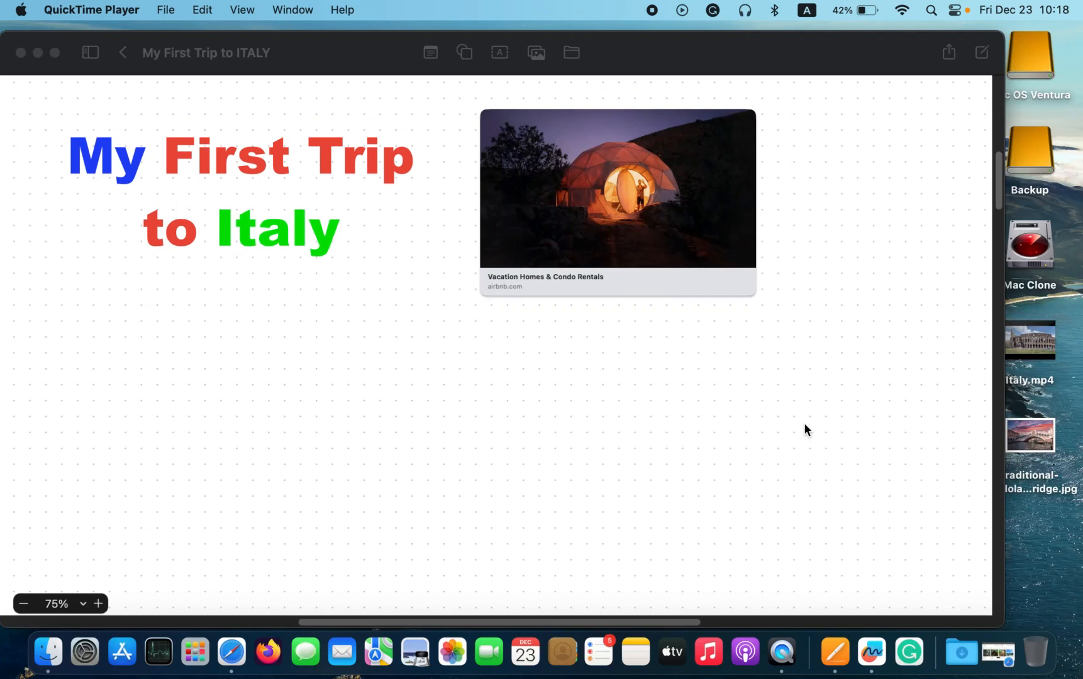